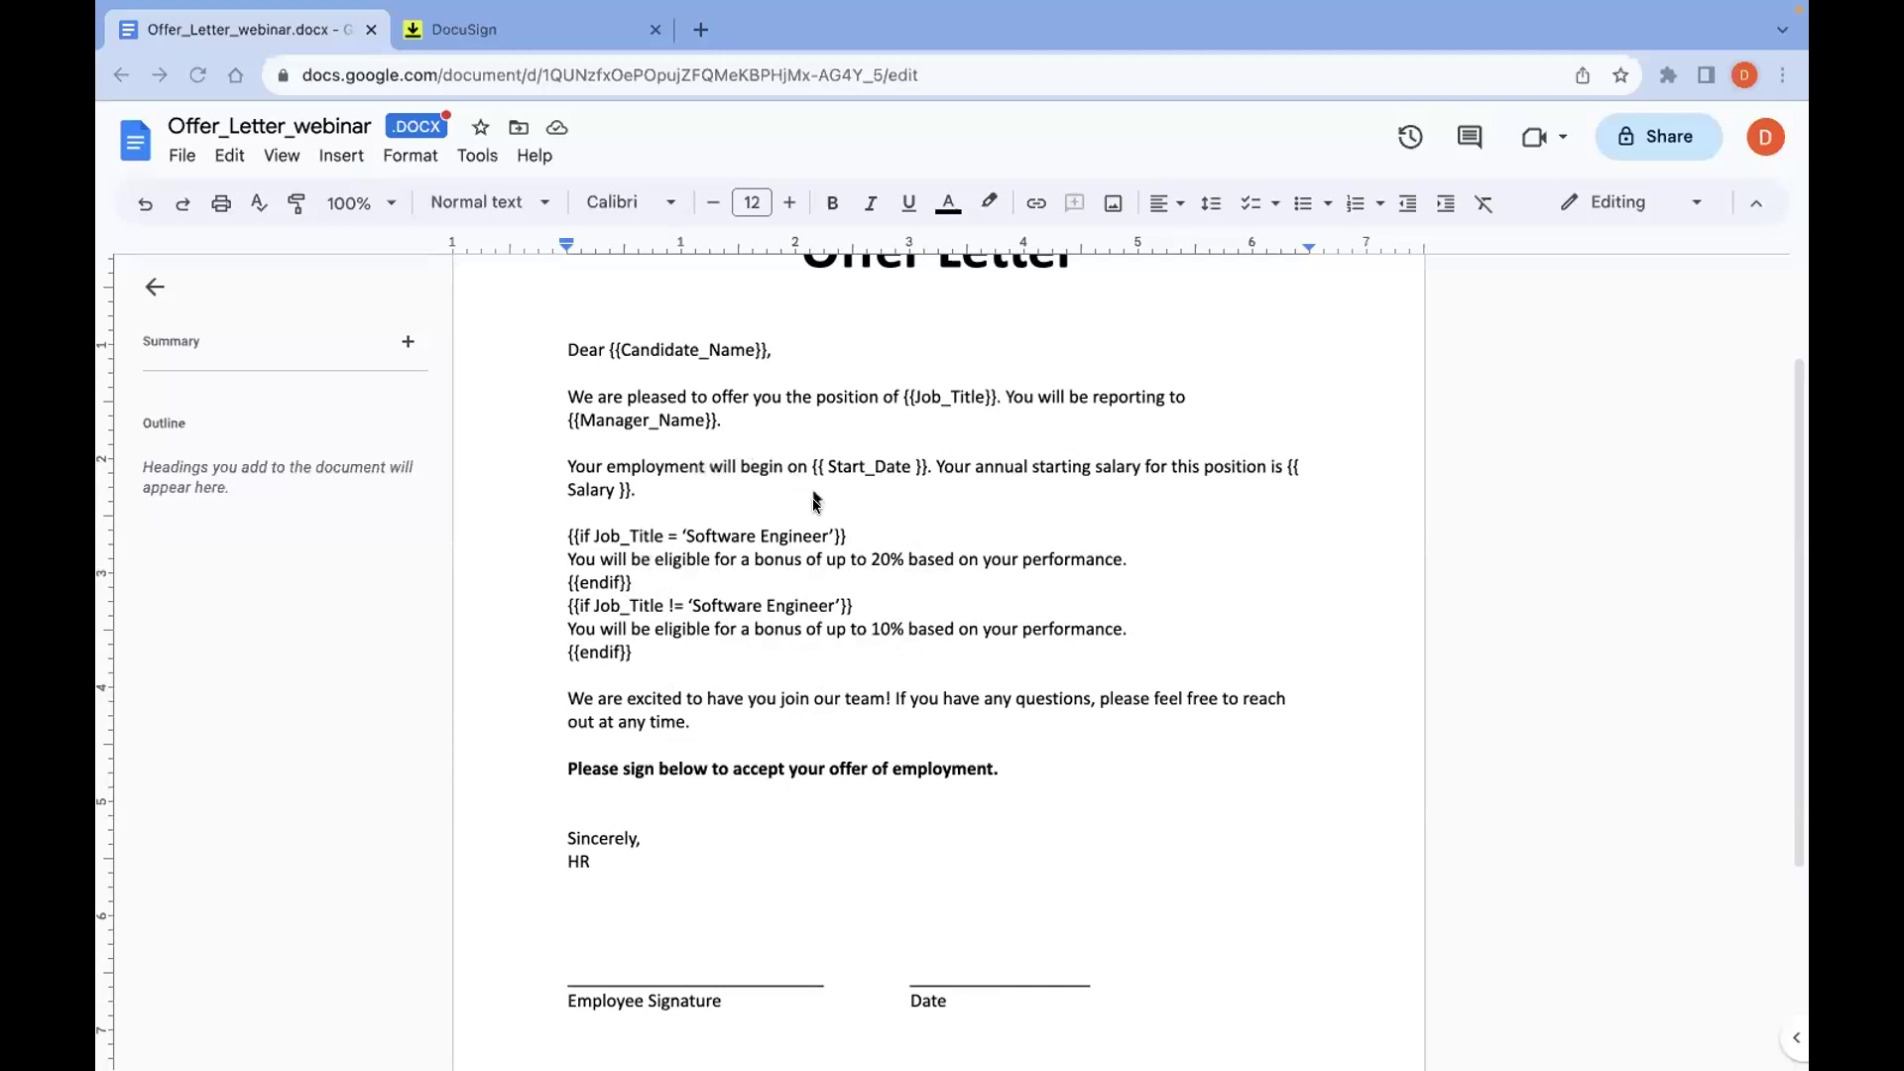
Step: Examine the offer letter's conditional bonus text and the hidden anchor text above the Employee Signature and Date lines
{"action": "scroll", "coordinate": [656, 605], "scroll_direction": "down", "scroll_amount": 1}
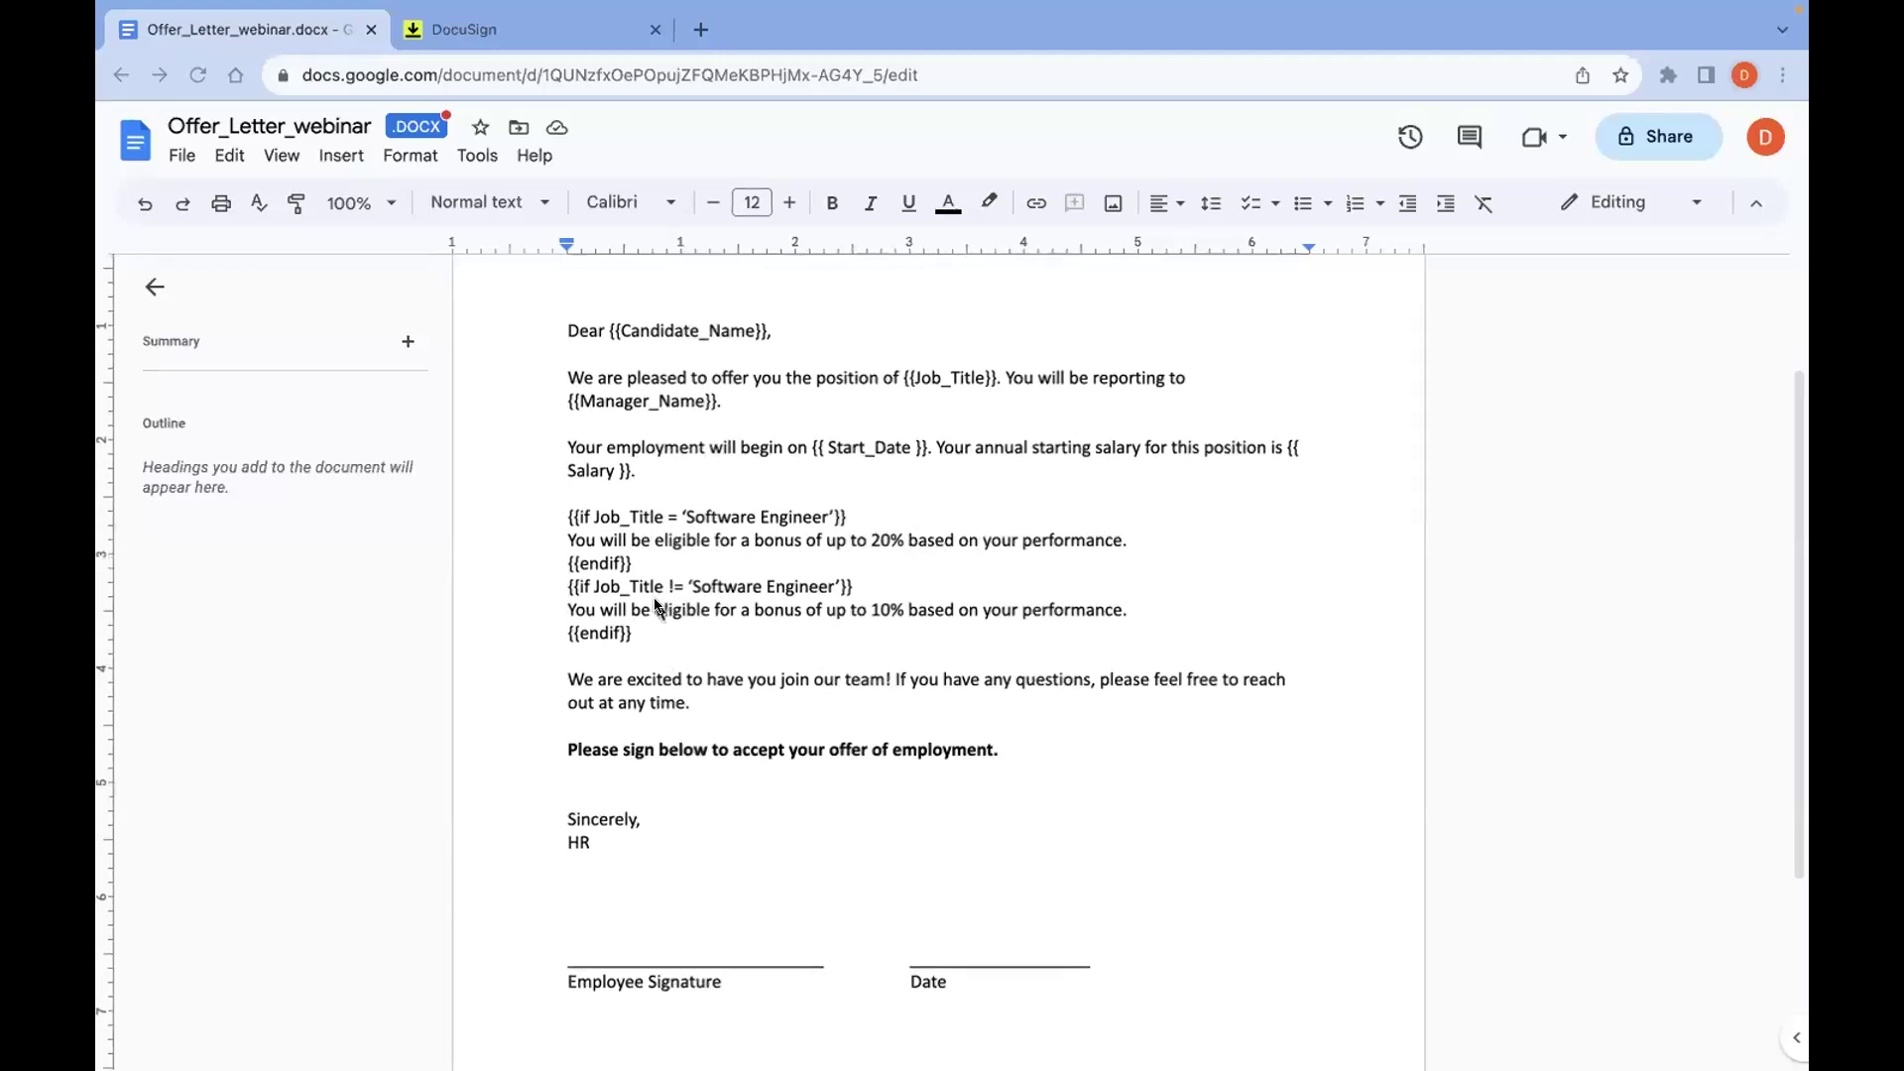
{"action": "scroll", "coordinate": [656, 606], "scroll_direction": "down", "scroll_amount": 3}
{"action": "scroll", "coordinate": [656, 606], "scroll_direction": "down", "scroll_amount": 1}
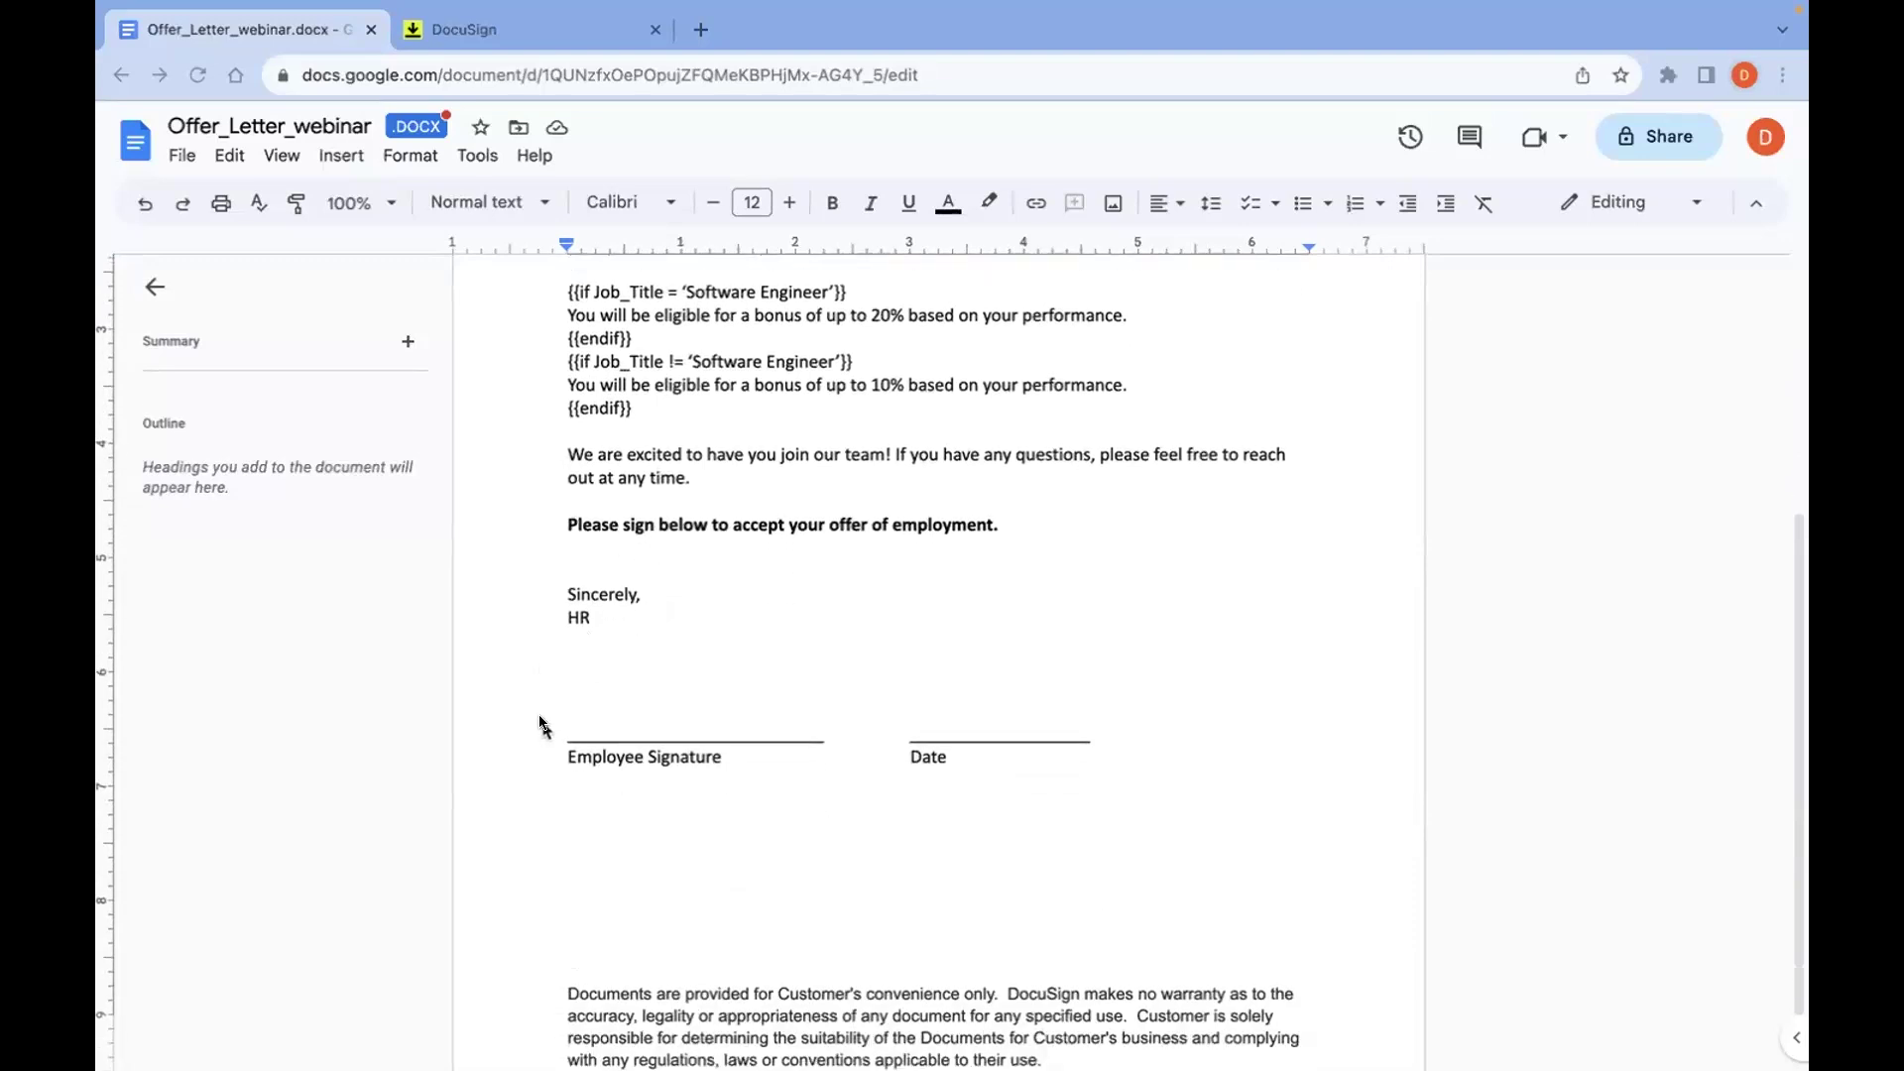
{"action": "left_click_drag", "start_coordinate": [548, 712], "coordinate": [961, 697]}
{"action": "key", "text": "BackSpace"}
{"action": "key", "text": "ctrl+z"}
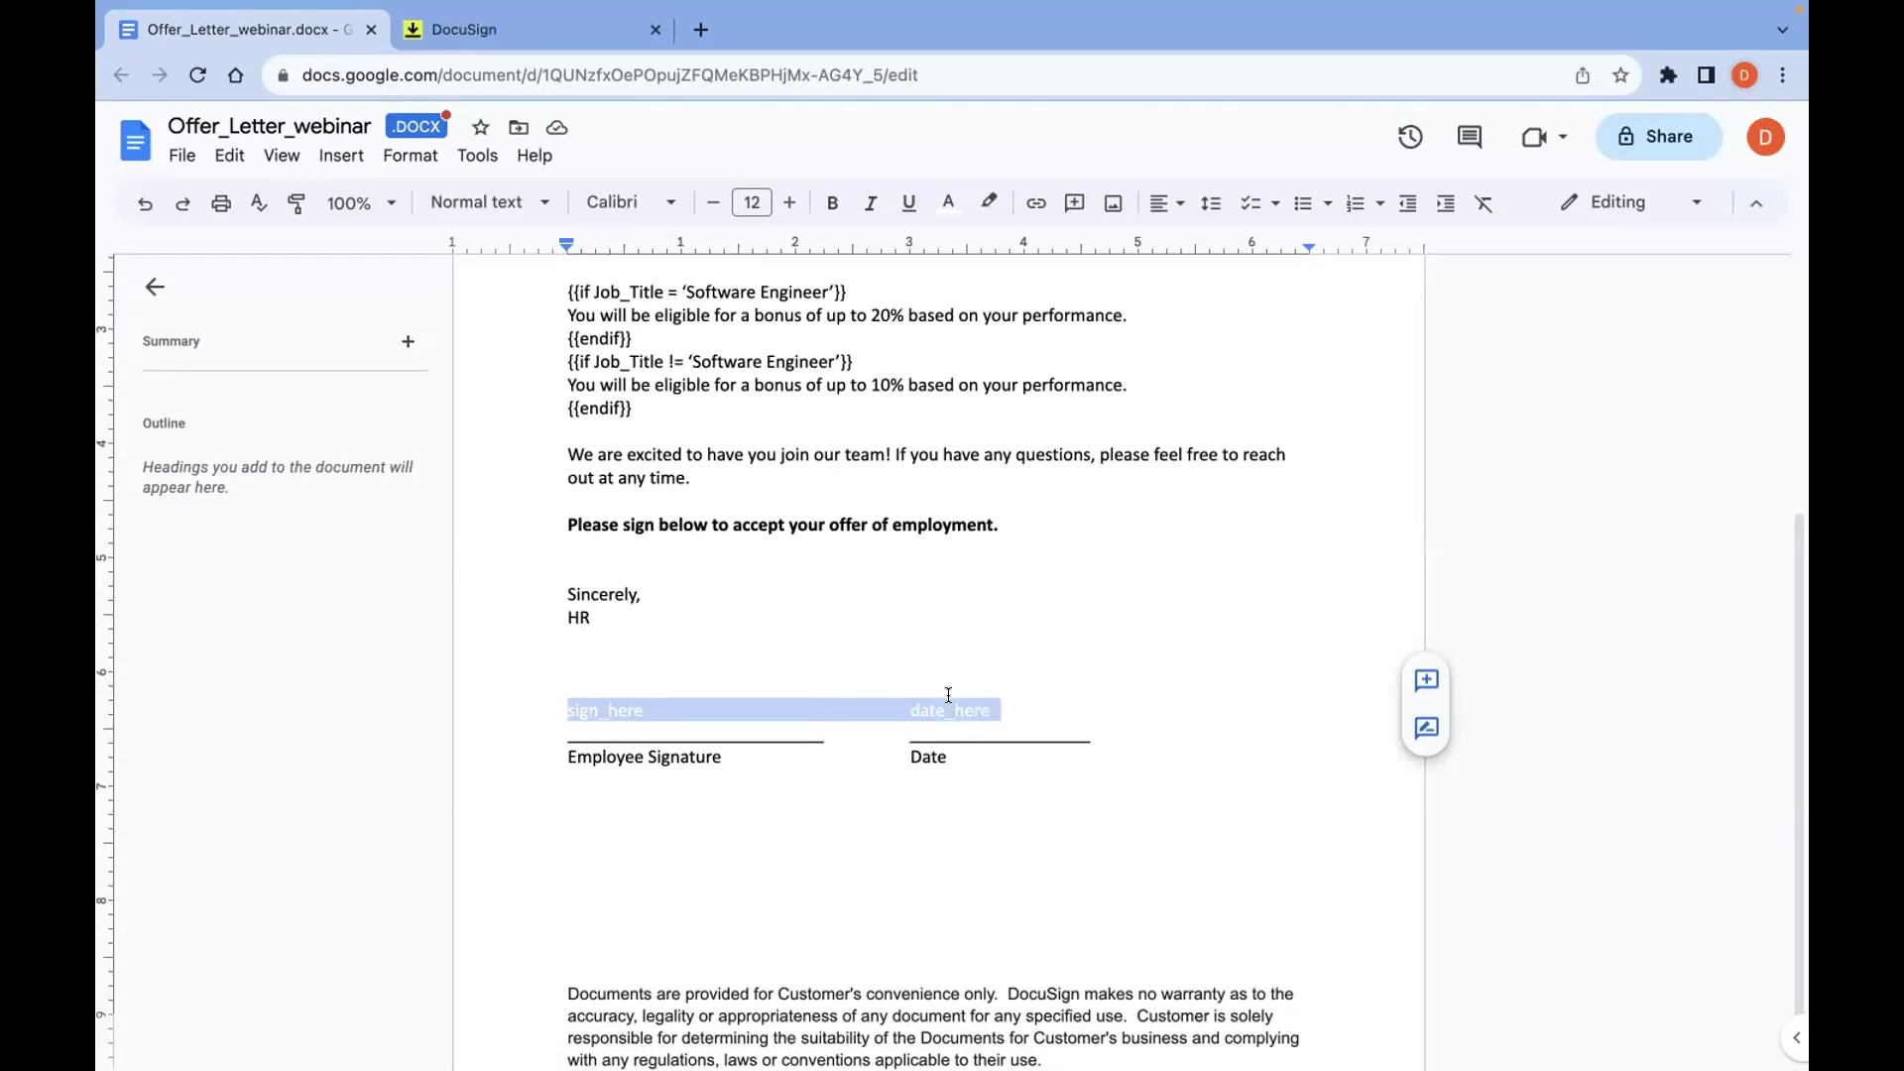
{"action": "double_click", "coordinate": [714, 590]}
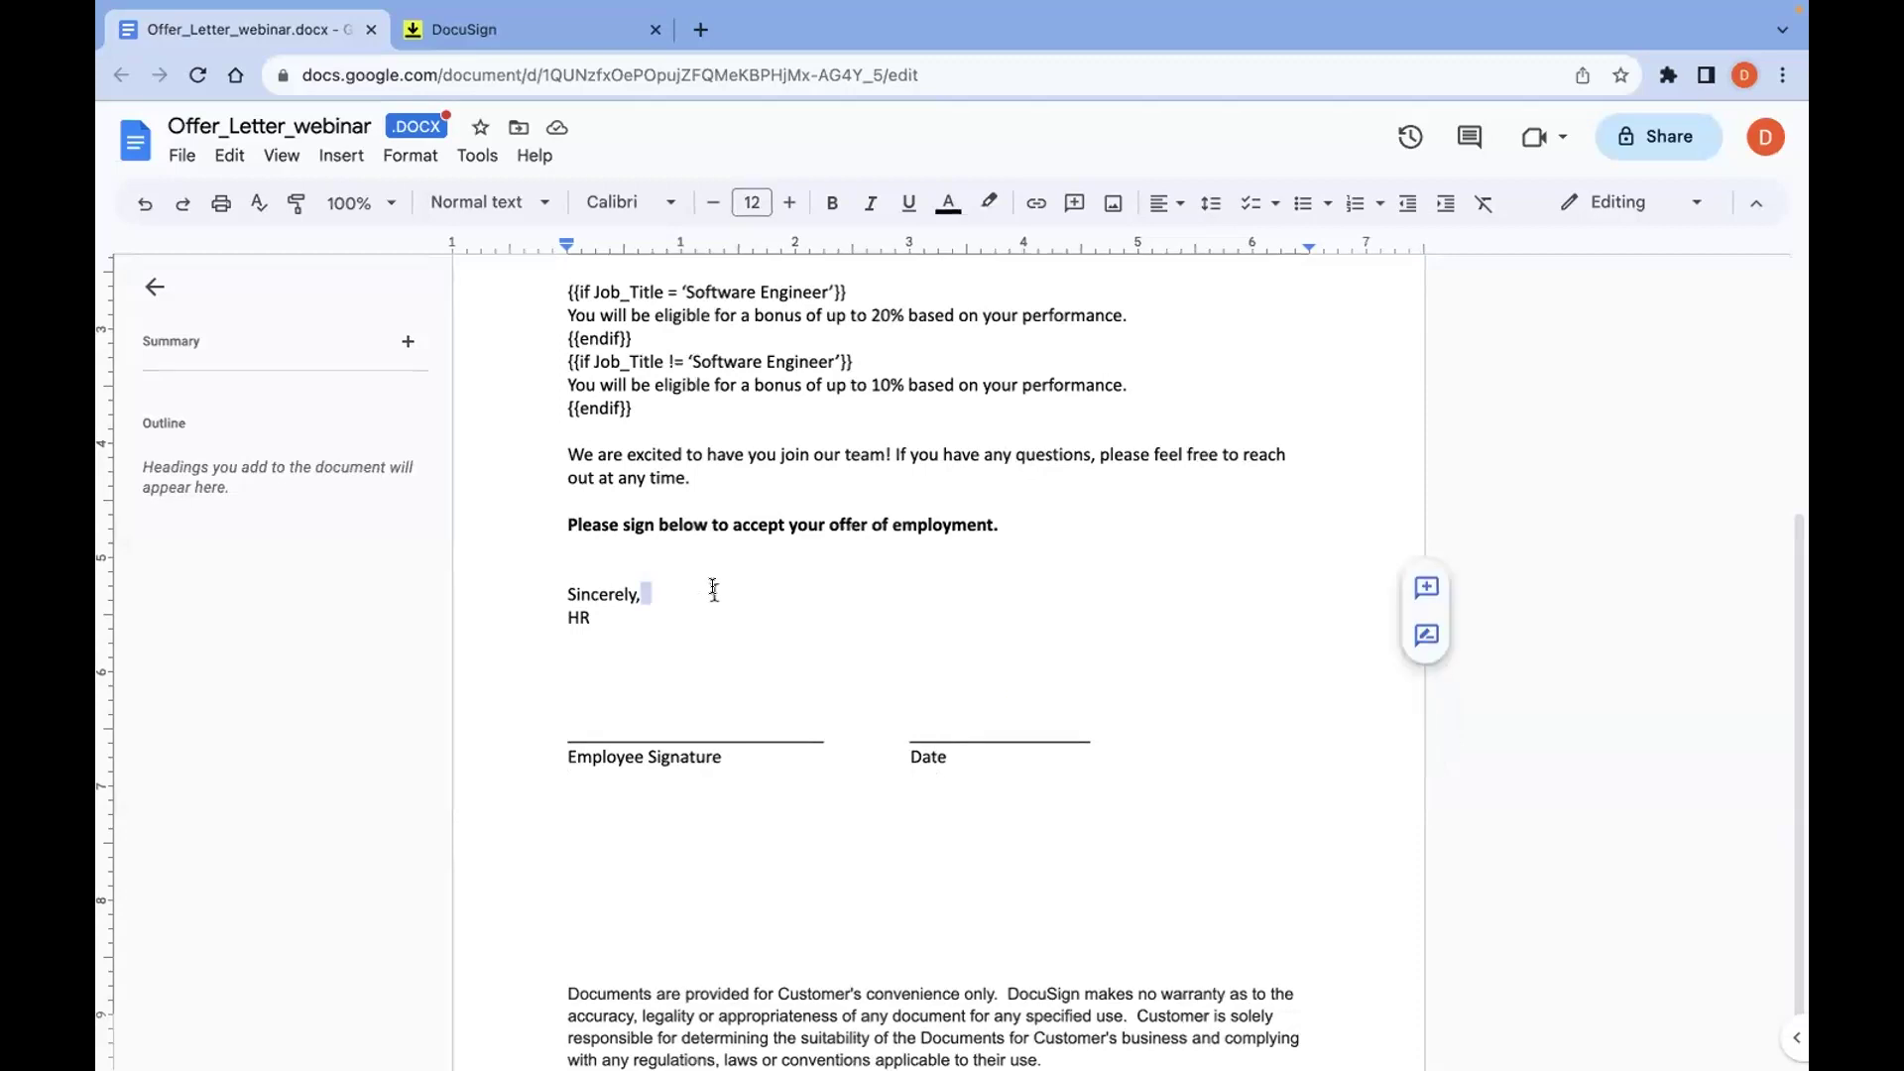
Step: Download the offer letter as a Microsoft Word (.docx) file
{"action": "left_click", "coordinate": [182, 155]}
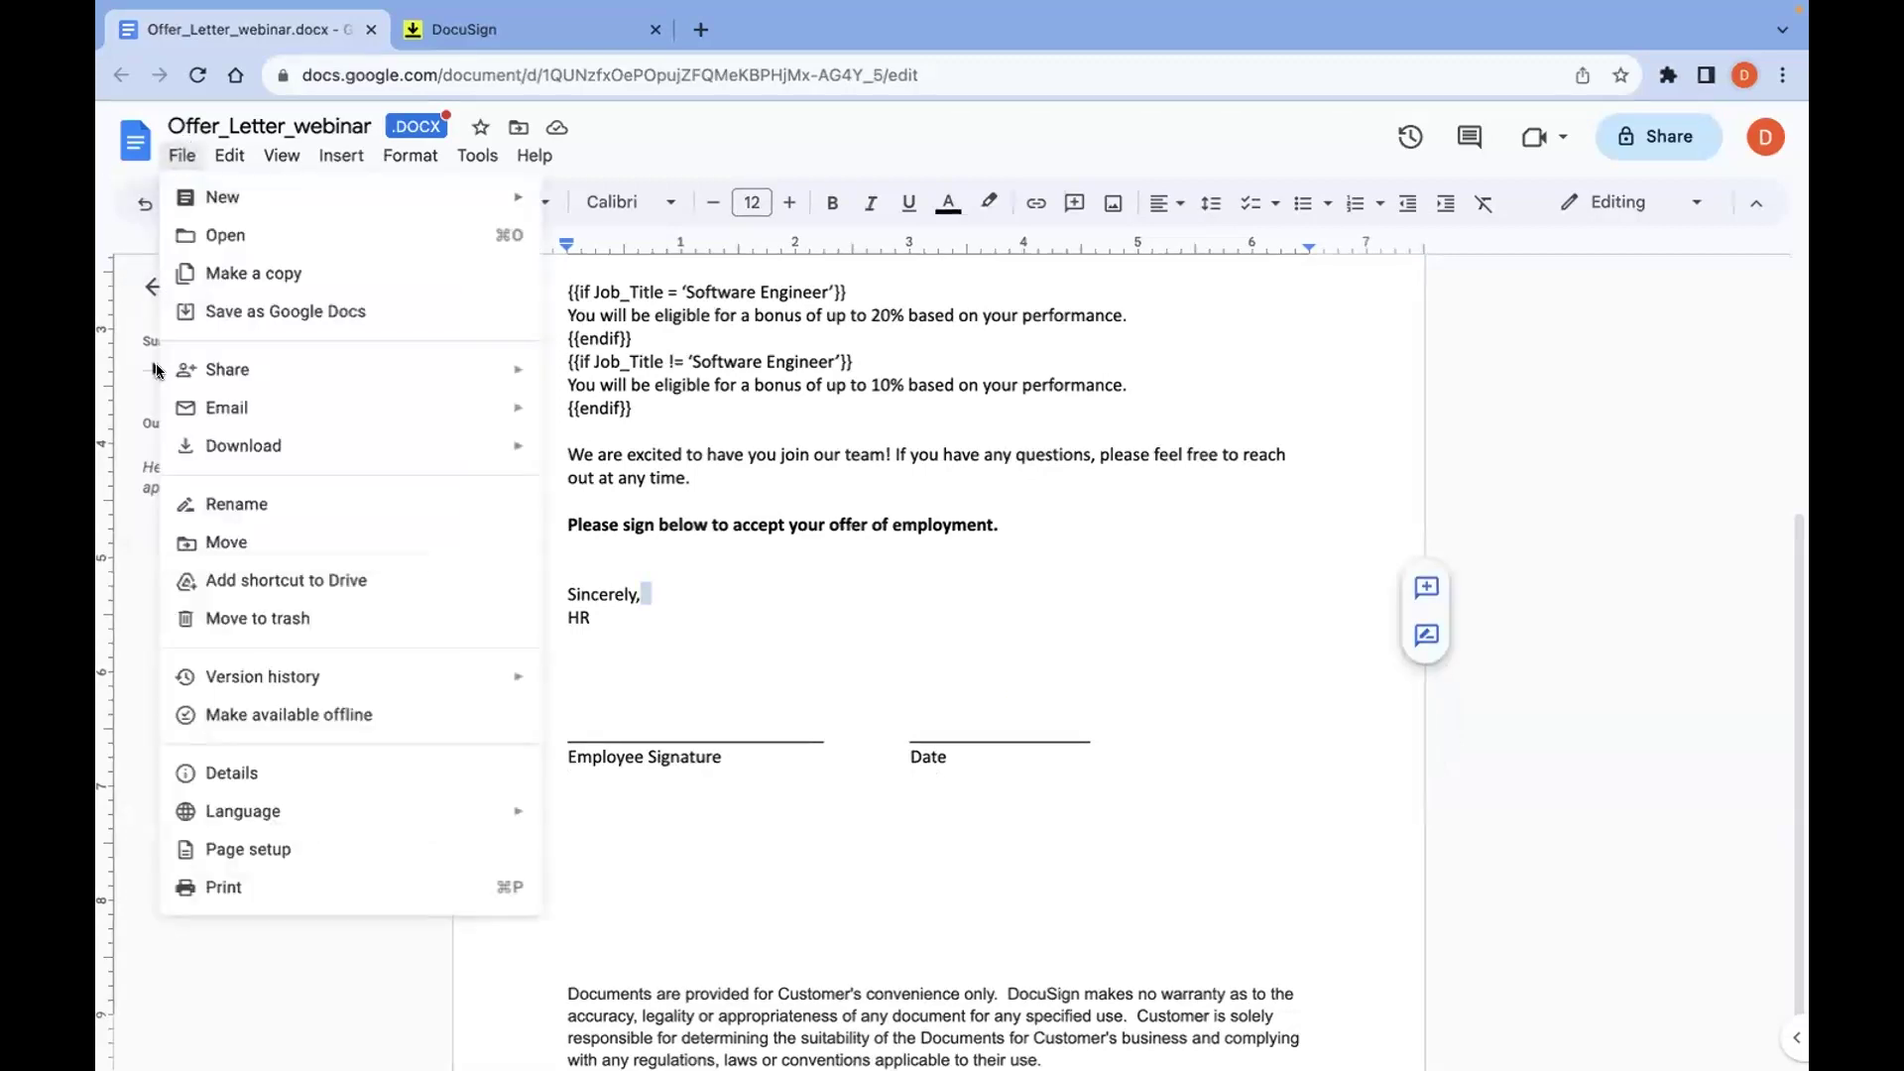
{"action": "mouse_move", "coordinate": [497, 448]}
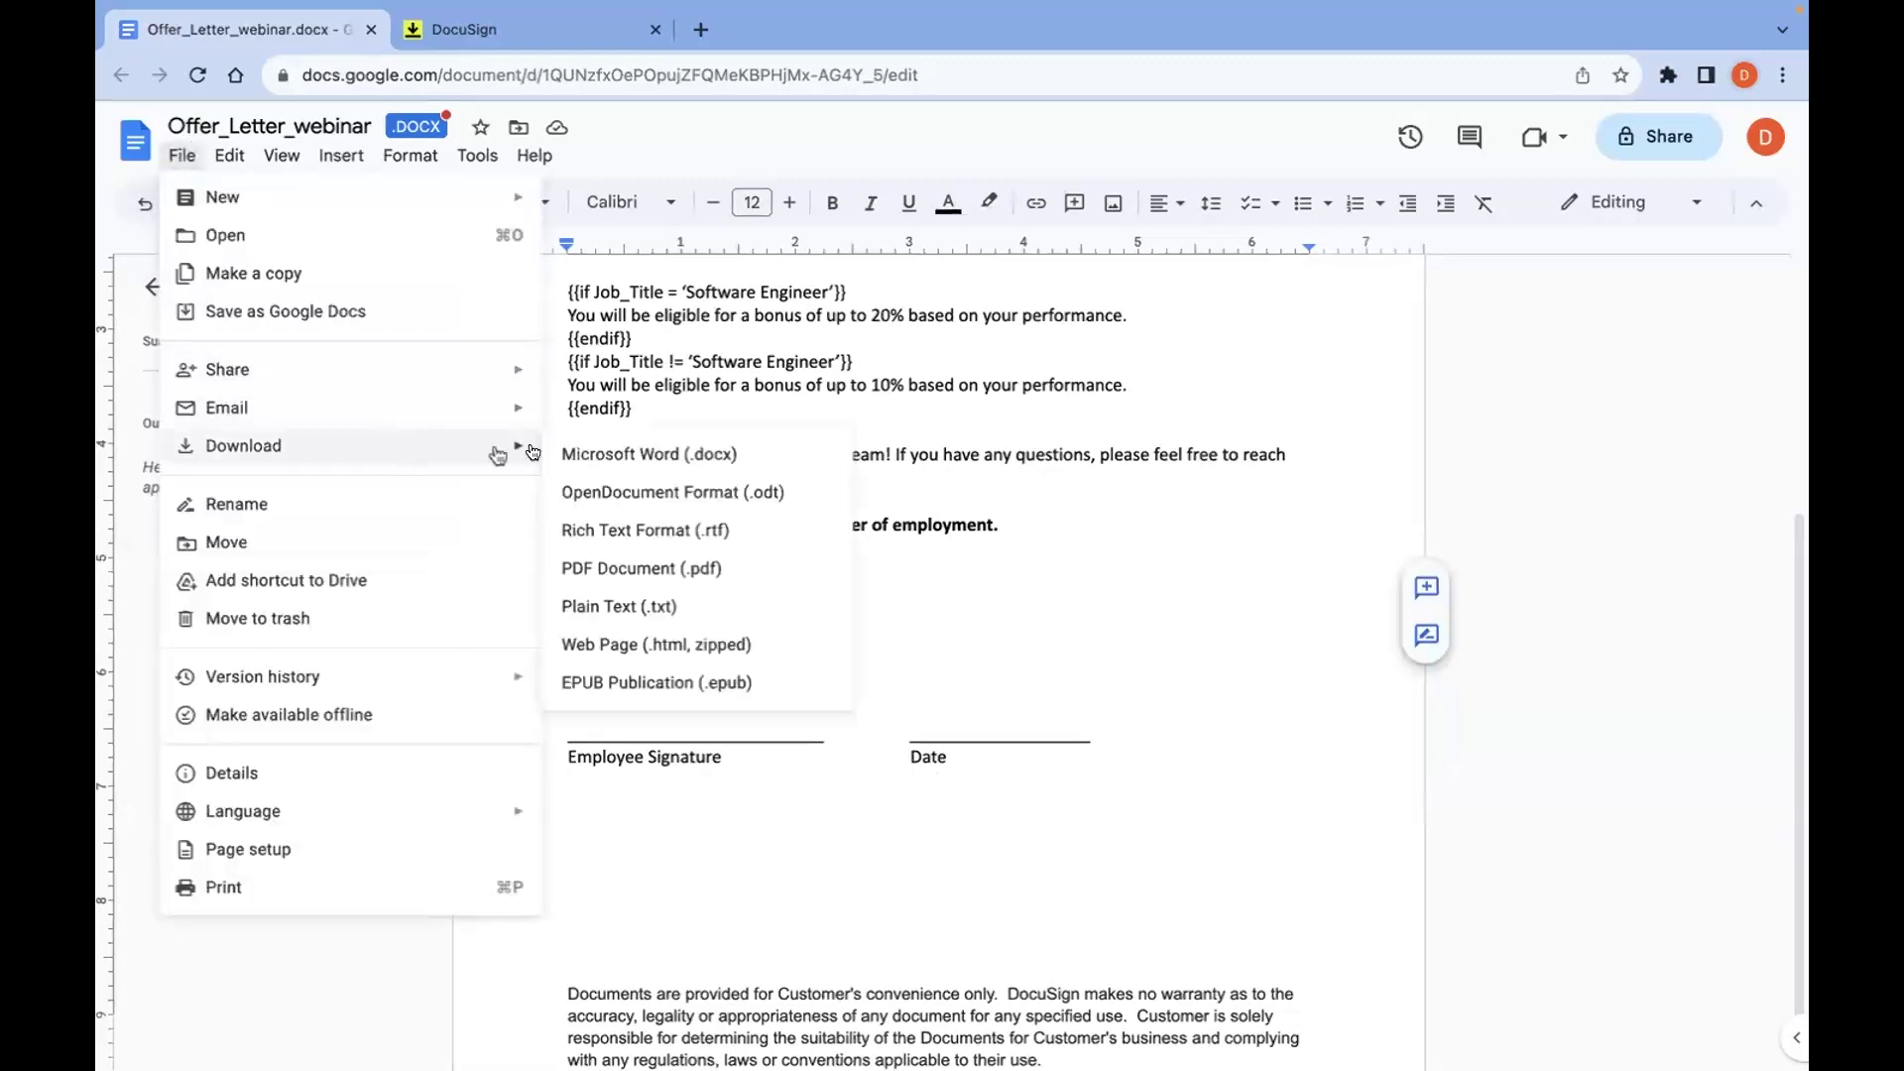
{"action": "left_click", "coordinate": [714, 456]}
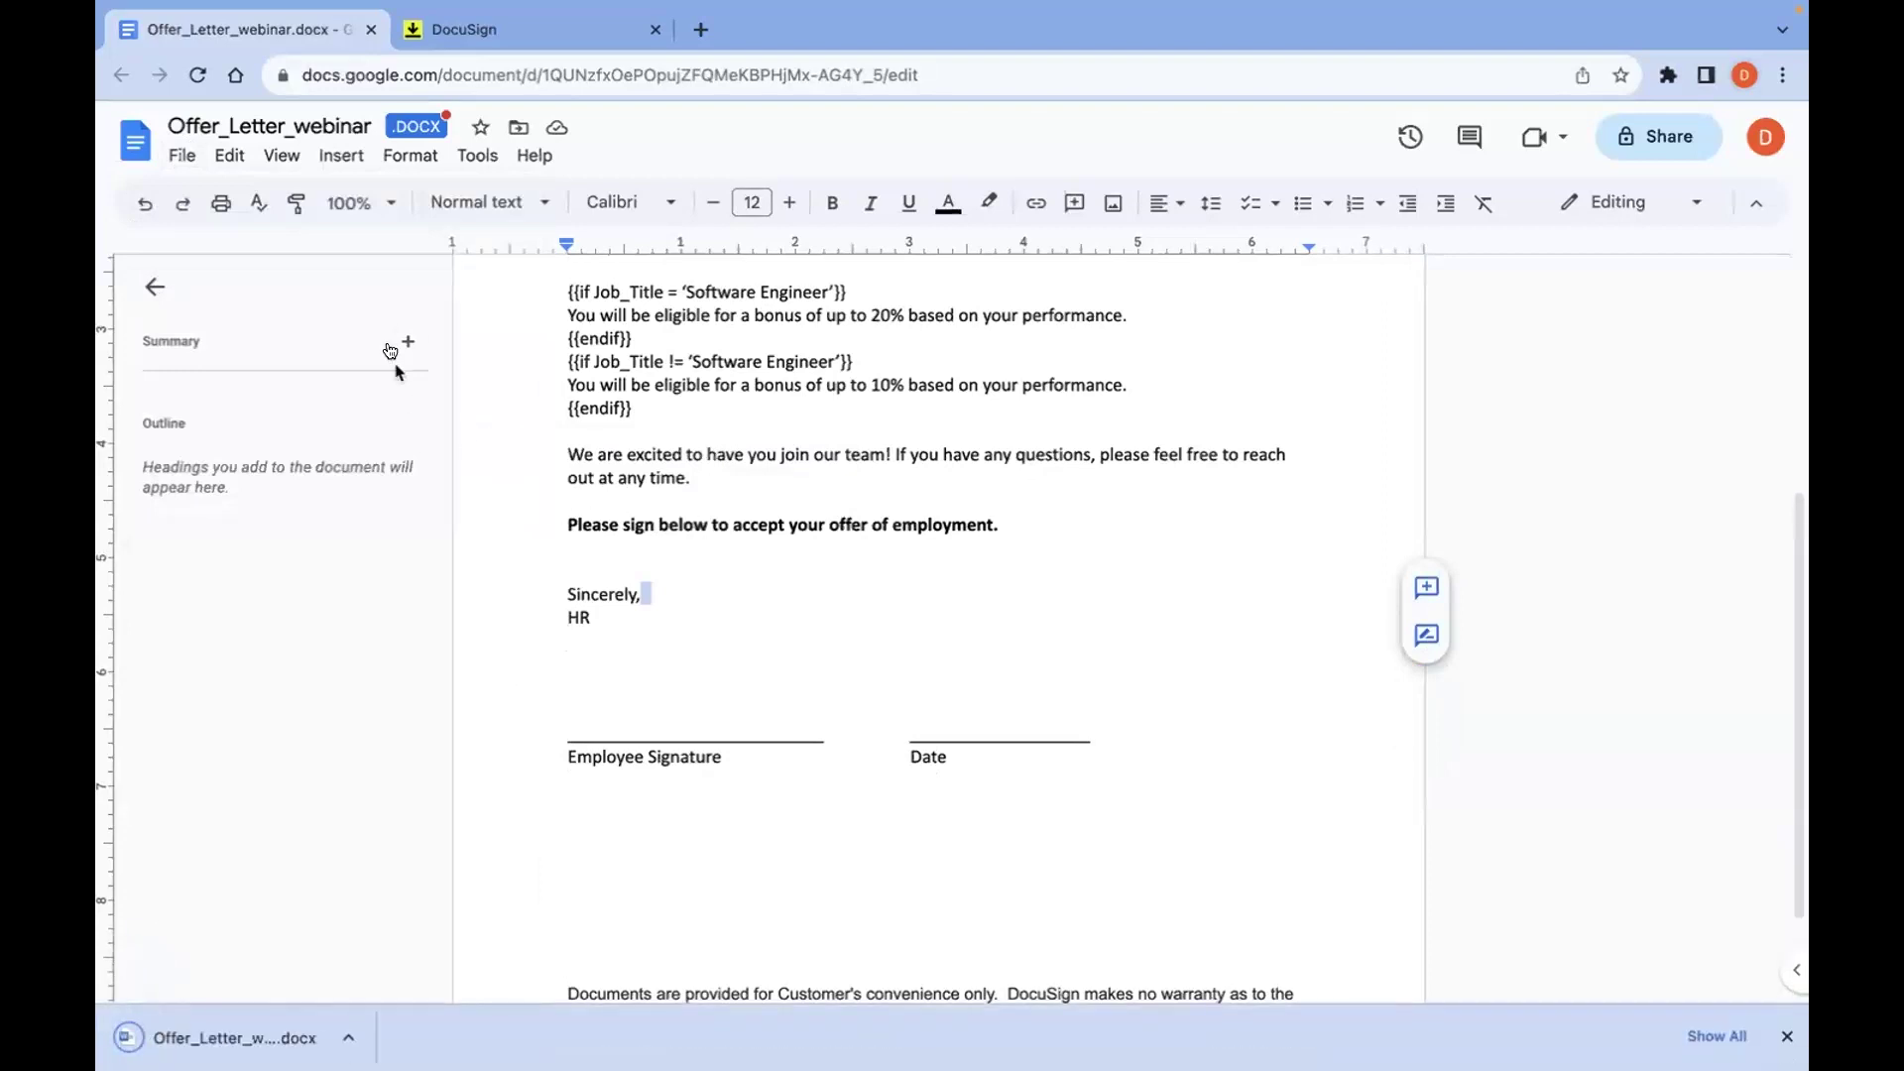
Step: Switch to DocuSign and start creating a new template
{"action": "left_click", "coordinate": [487, 23]}
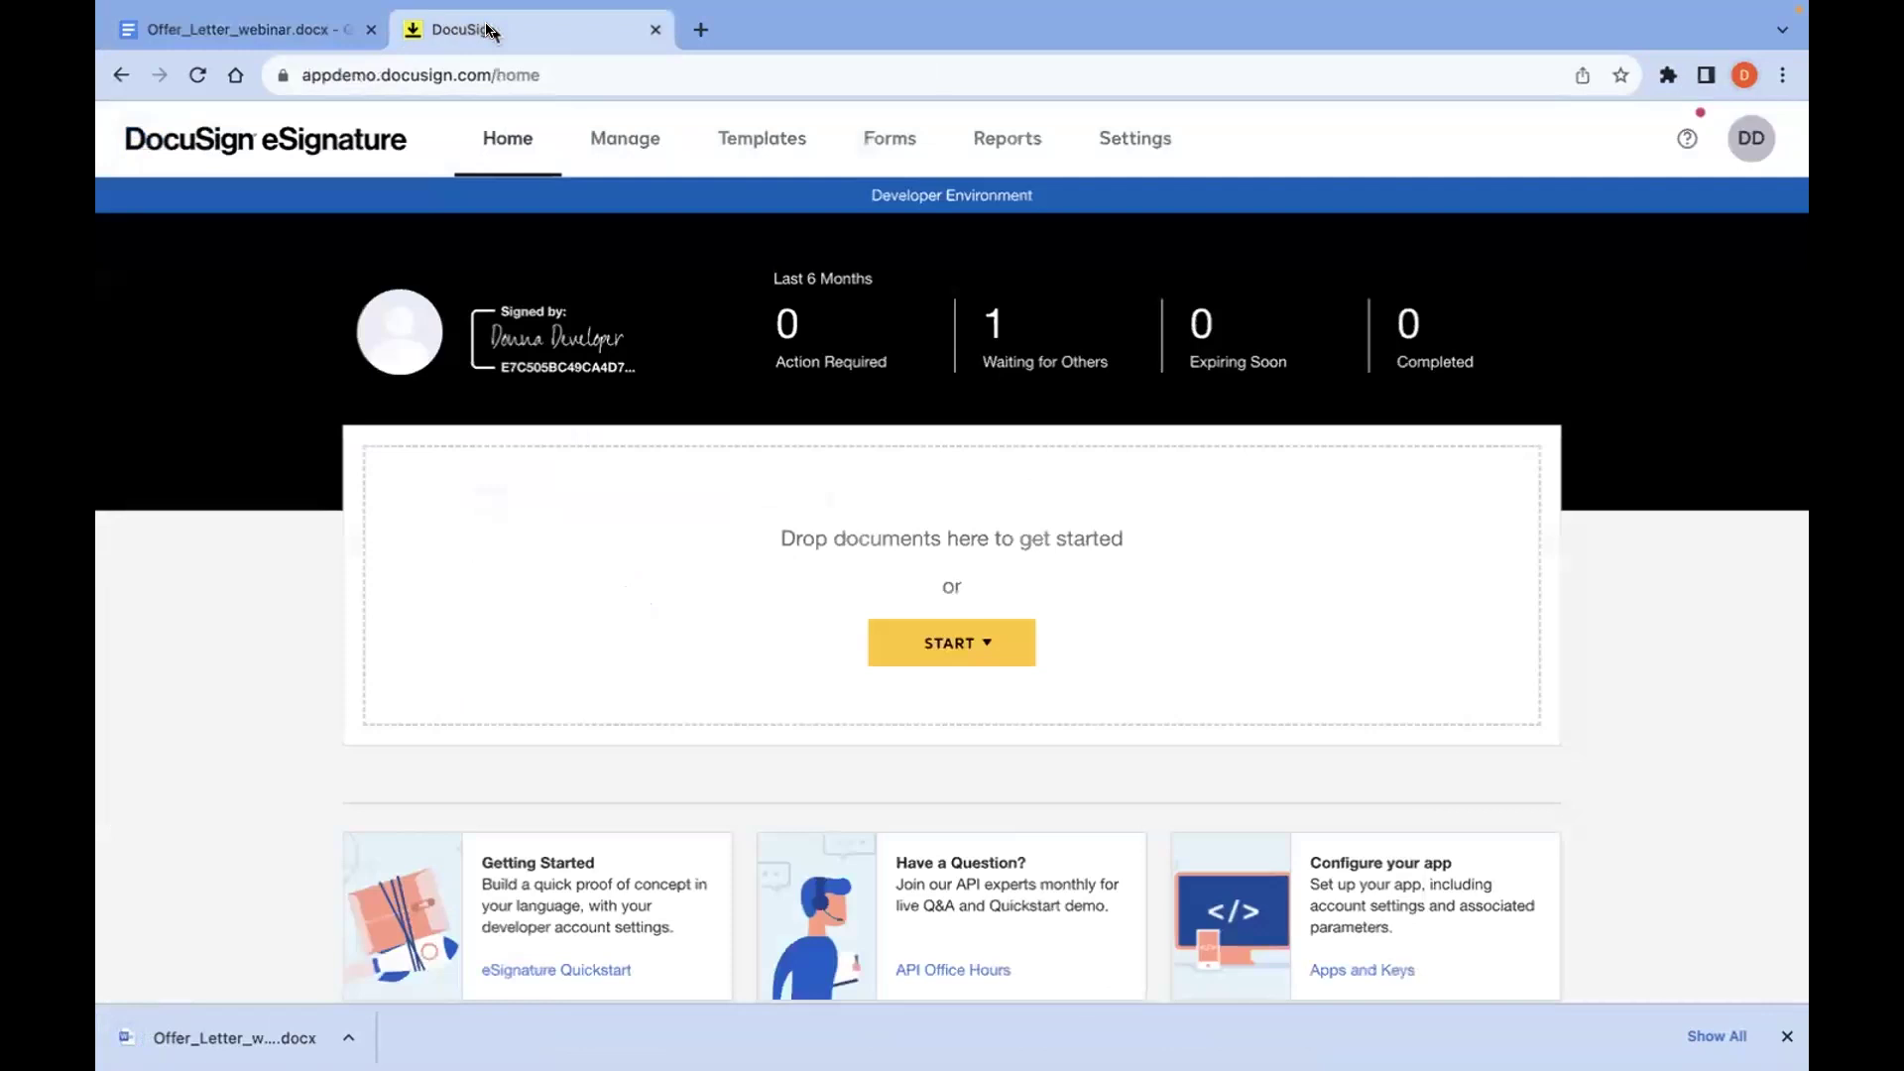
{"action": "left_click", "coordinate": [788, 154]}
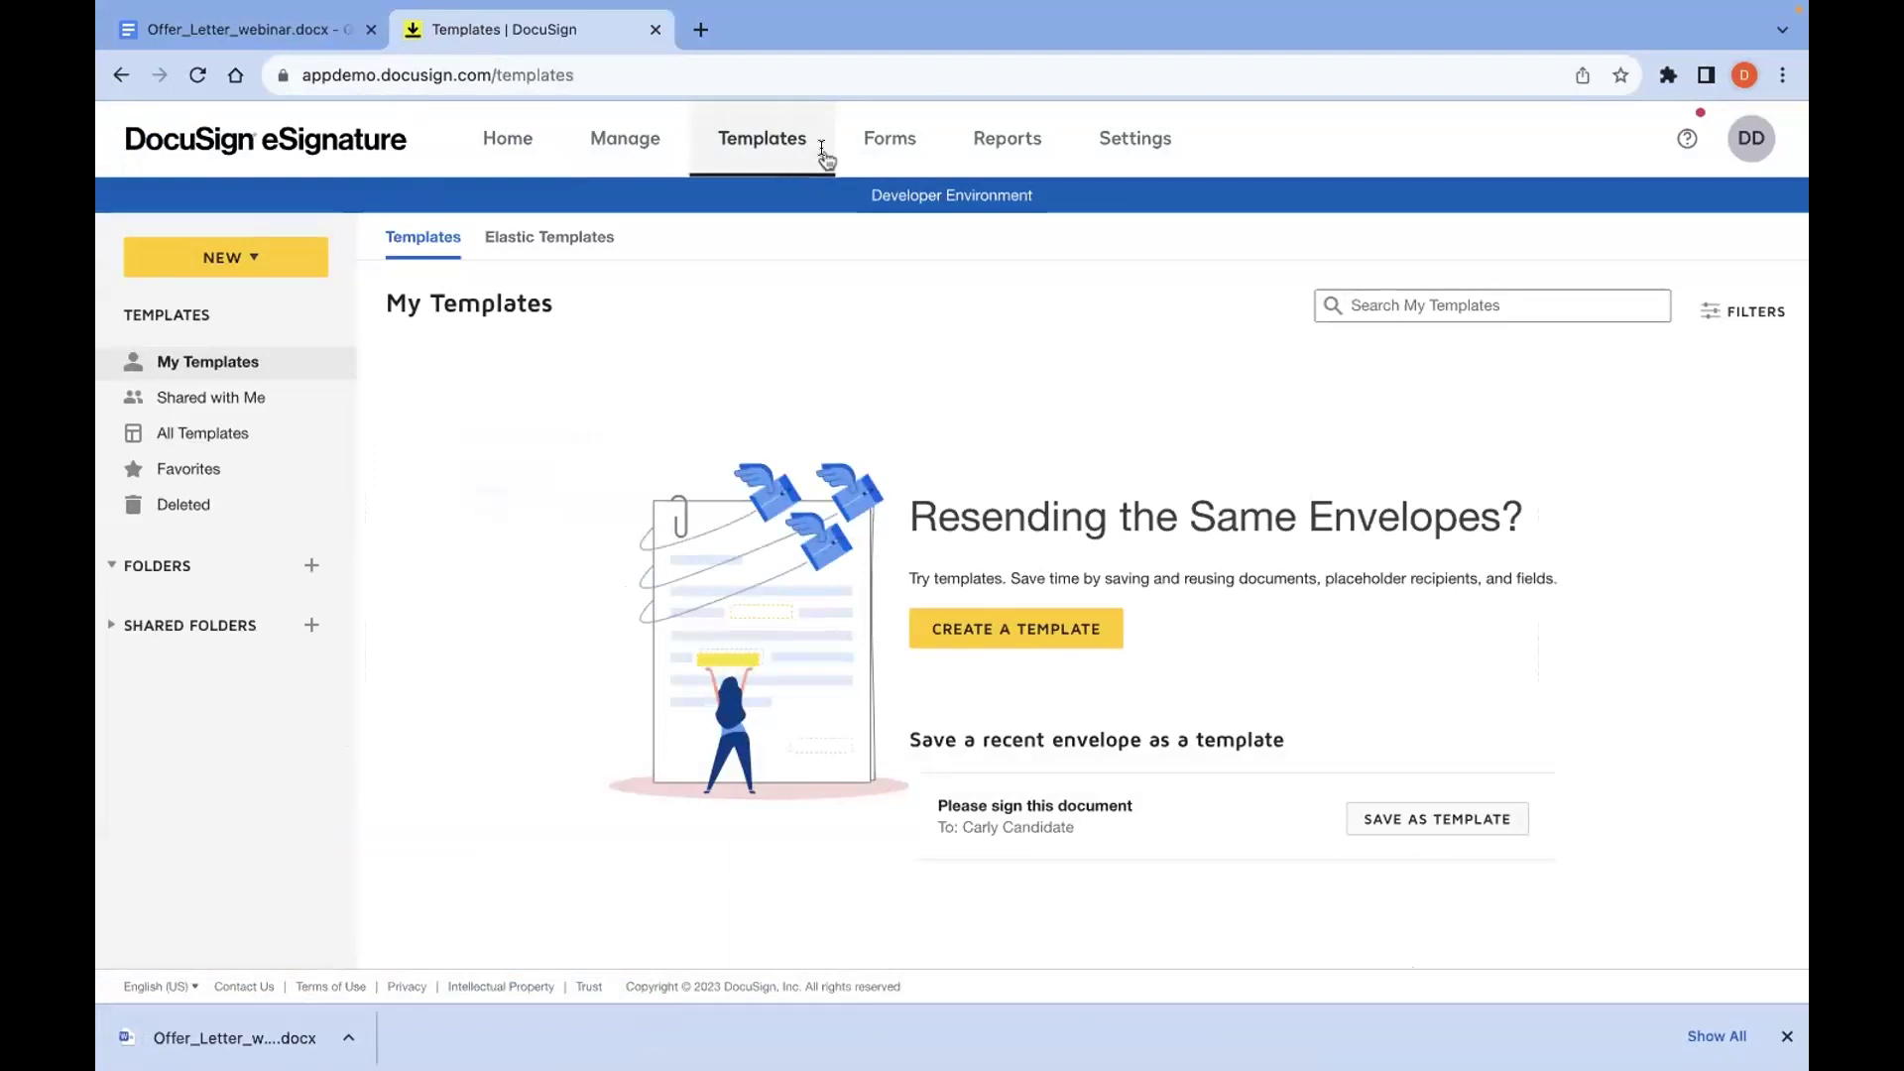
{"action": "left_click", "coordinate": [1057, 631]}
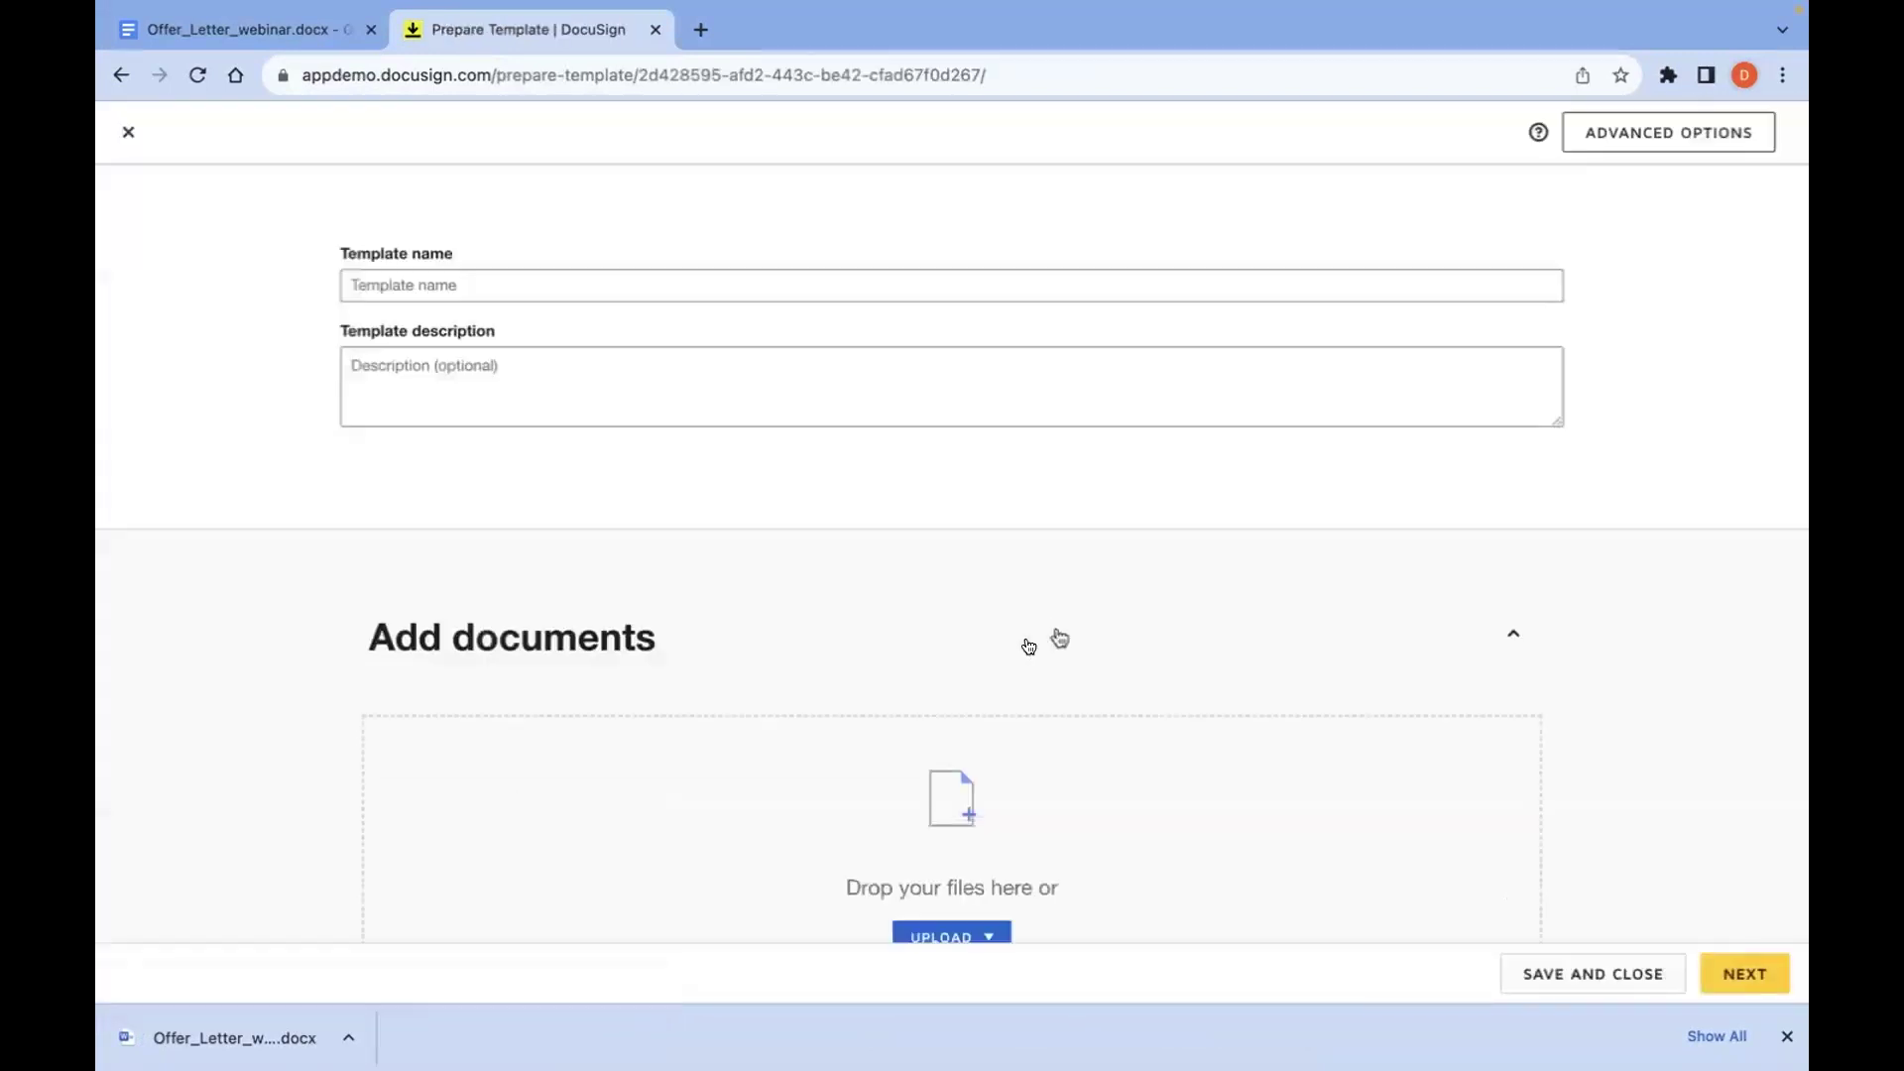
Step: Name the template "DocGen webinar - UI template" and describe it as "Example offer letter with data fields for doc gen"
{"action": "left_click", "coordinate": [521, 273]}
{"action": "type", "text": "D"}
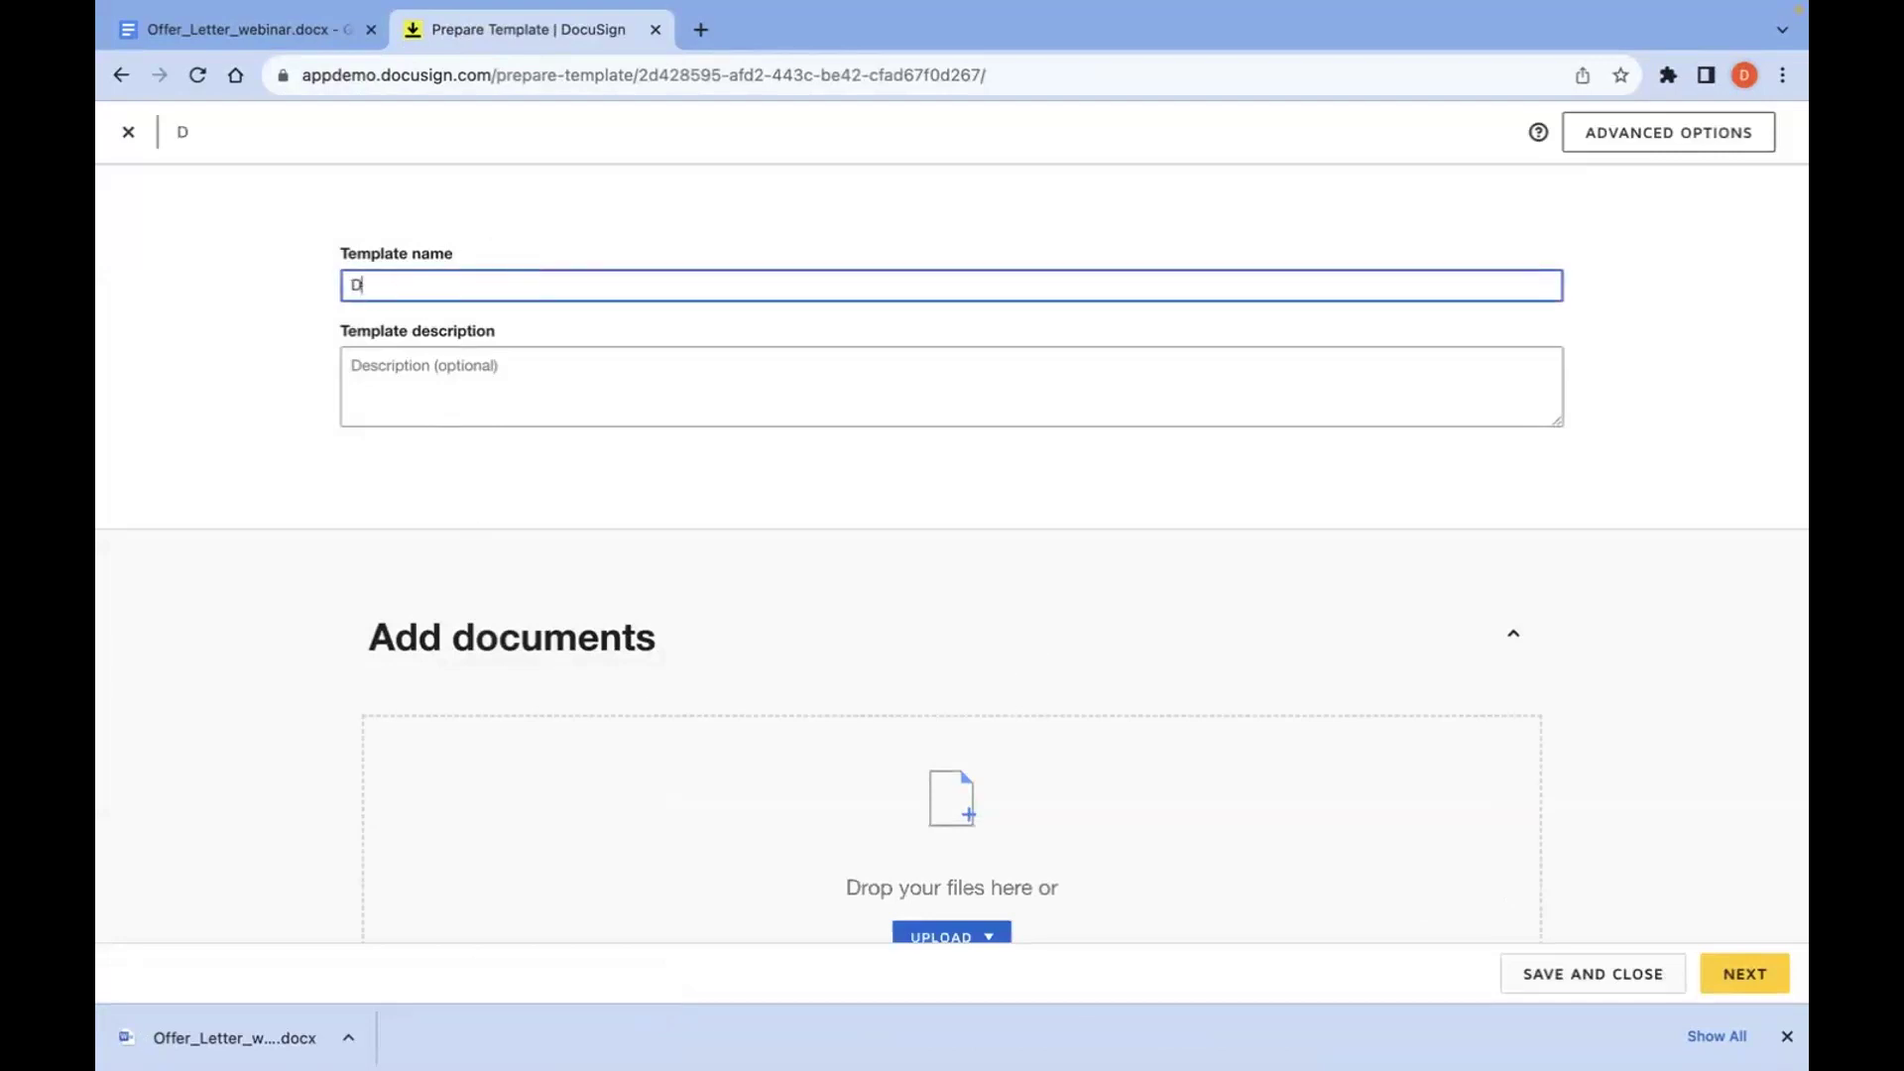
{"action": "type", "text": "ocGen webinar - UI template"}
{"action": "left_click", "coordinate": [426, 412]}
{"action": "type", "text": "Example of"}
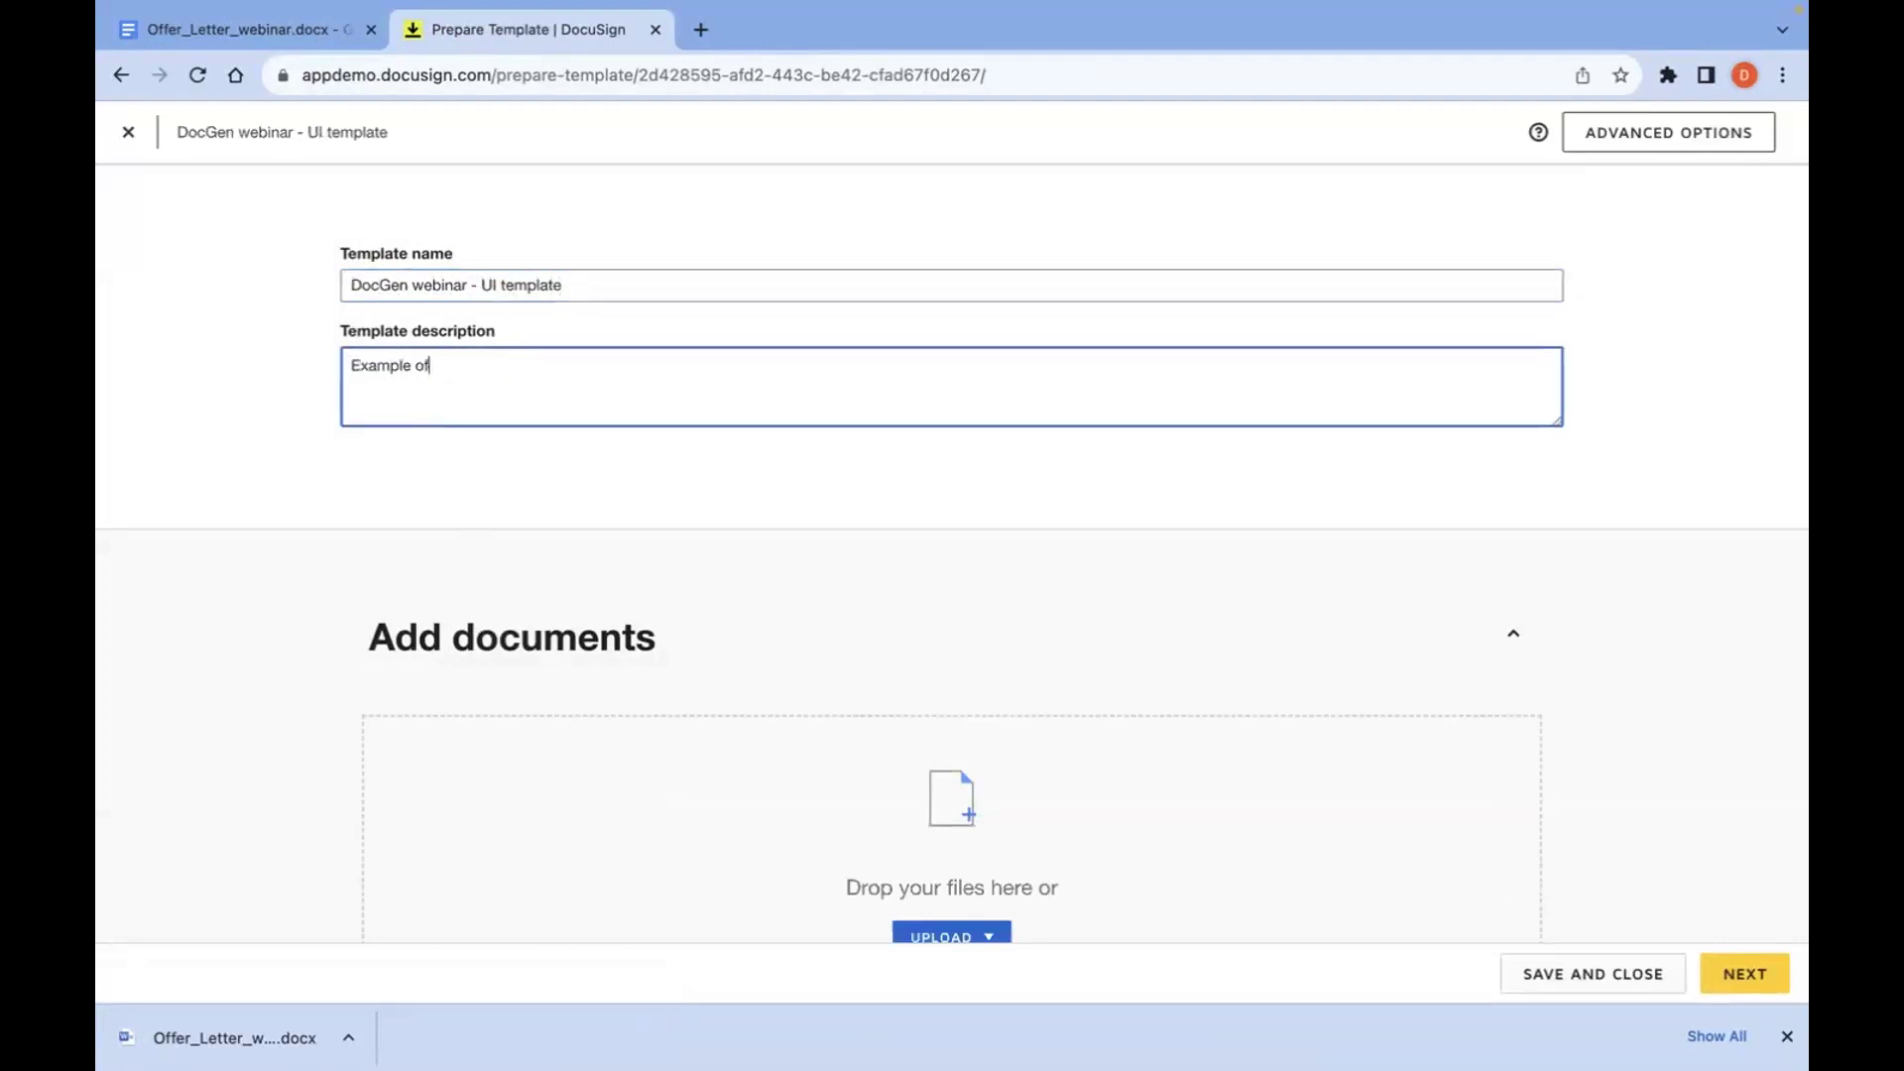
{"action": "type", "text": "fer letter with data fields "}
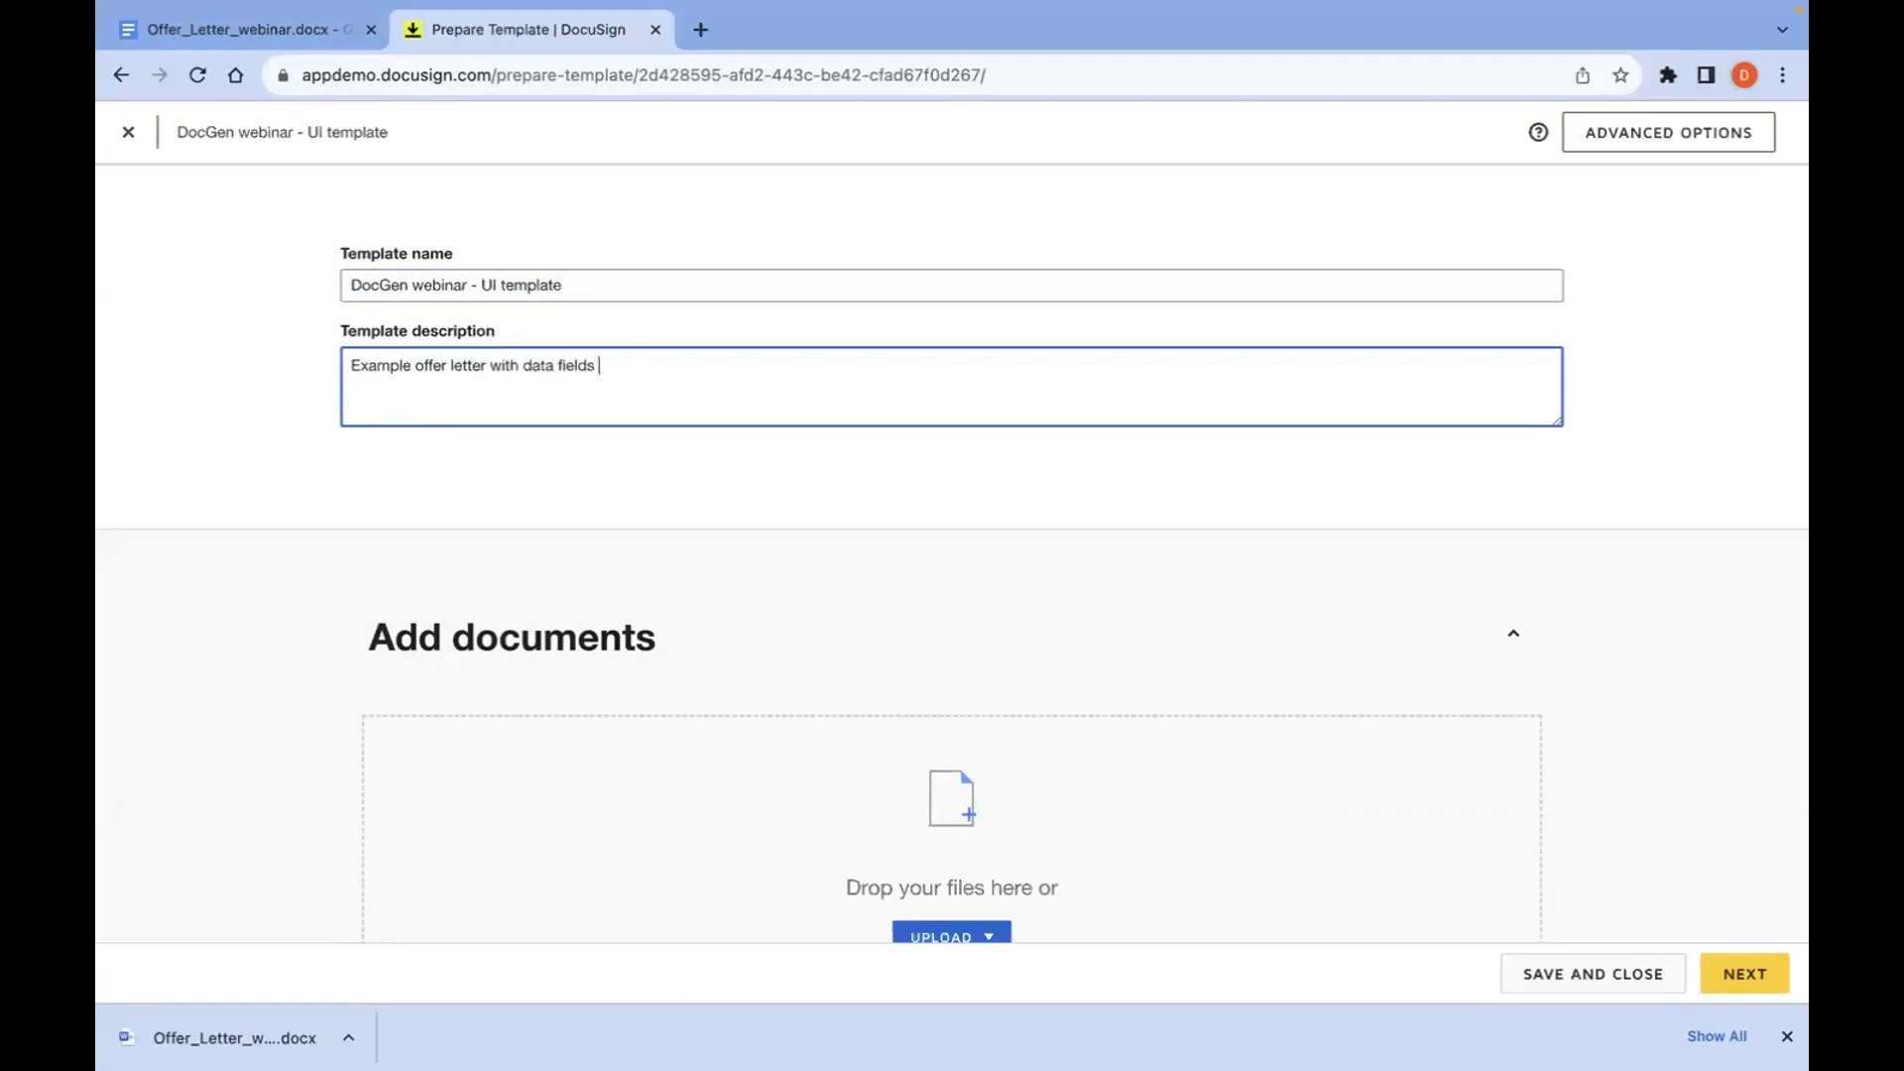
{"action": "type", "text": "for doc gen"}
Step: Upload Offer_Letter_webinar.docx from the Downloads folder as the template's document
{"action": "scroll", "coordinate": [544, 672], "scroll_direction": "down", "scroll_amount": 4}
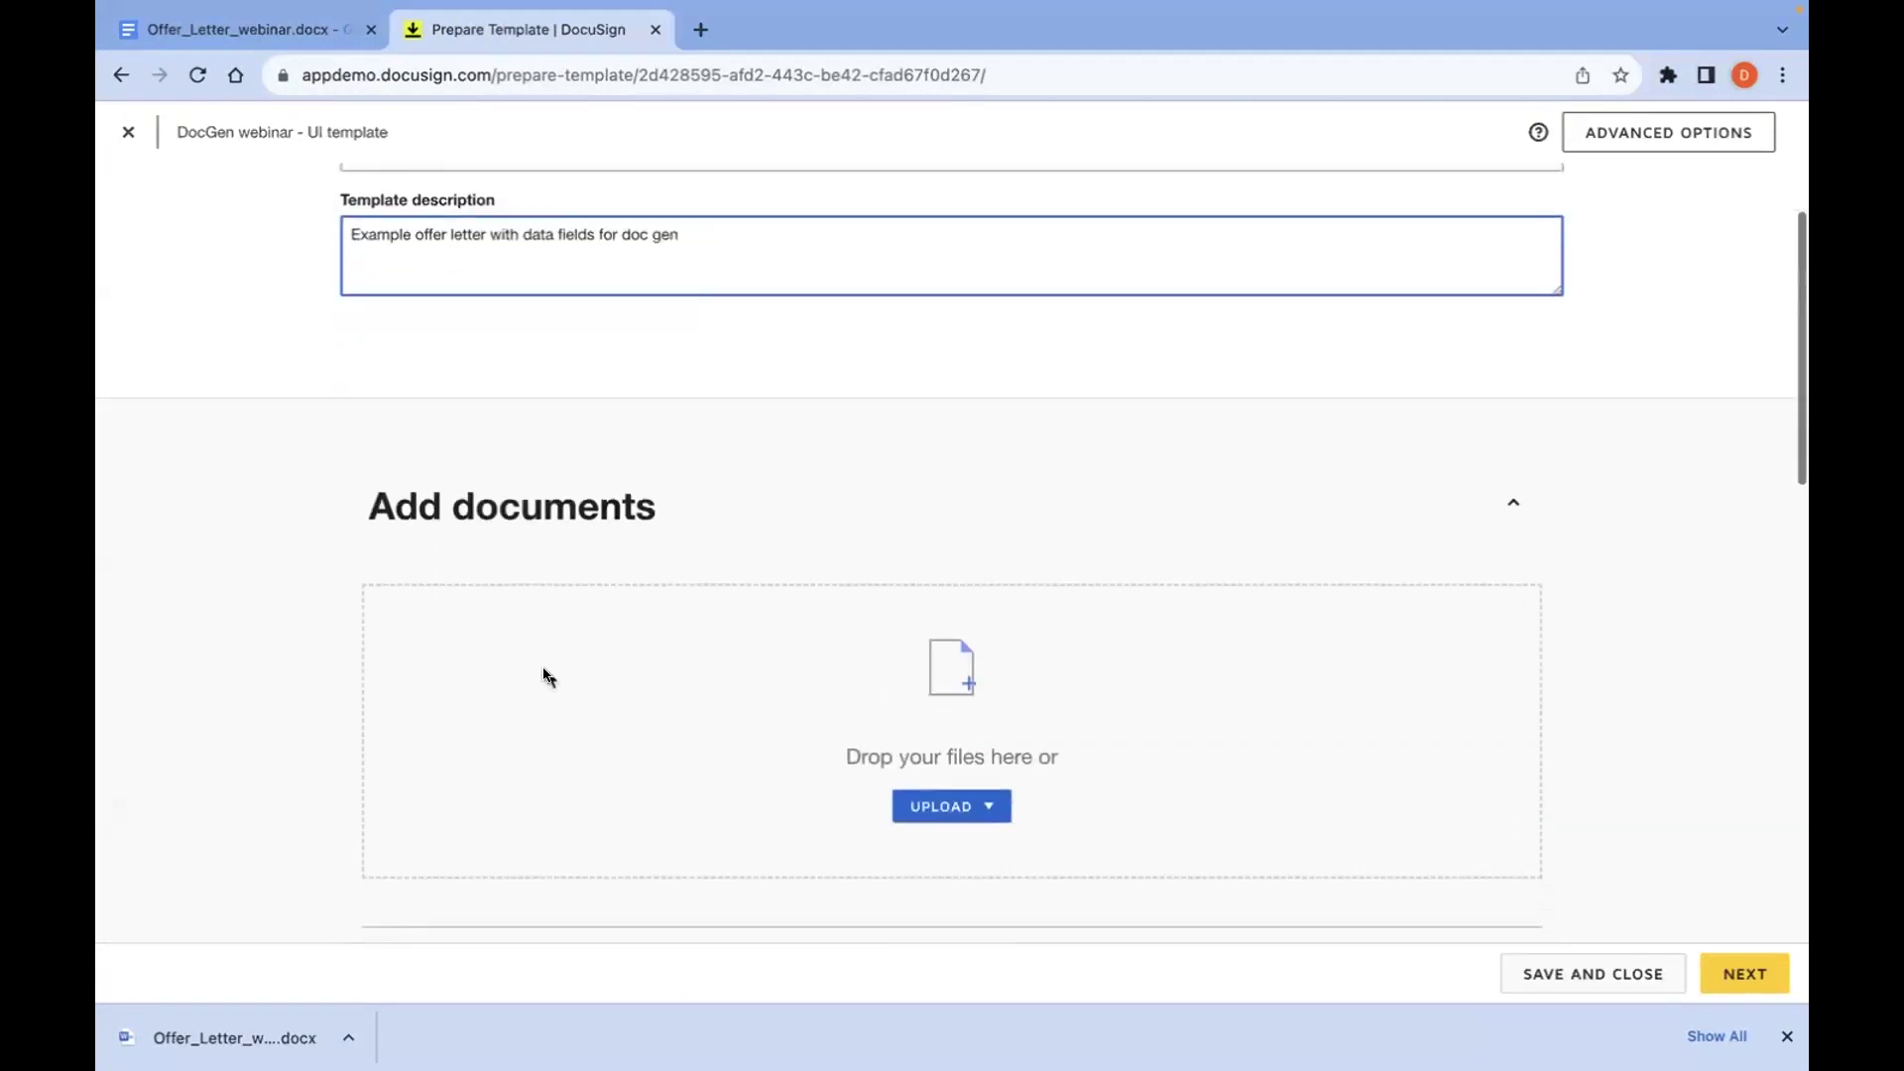
{"action": "left_click", "coordinate": [949, 565]}
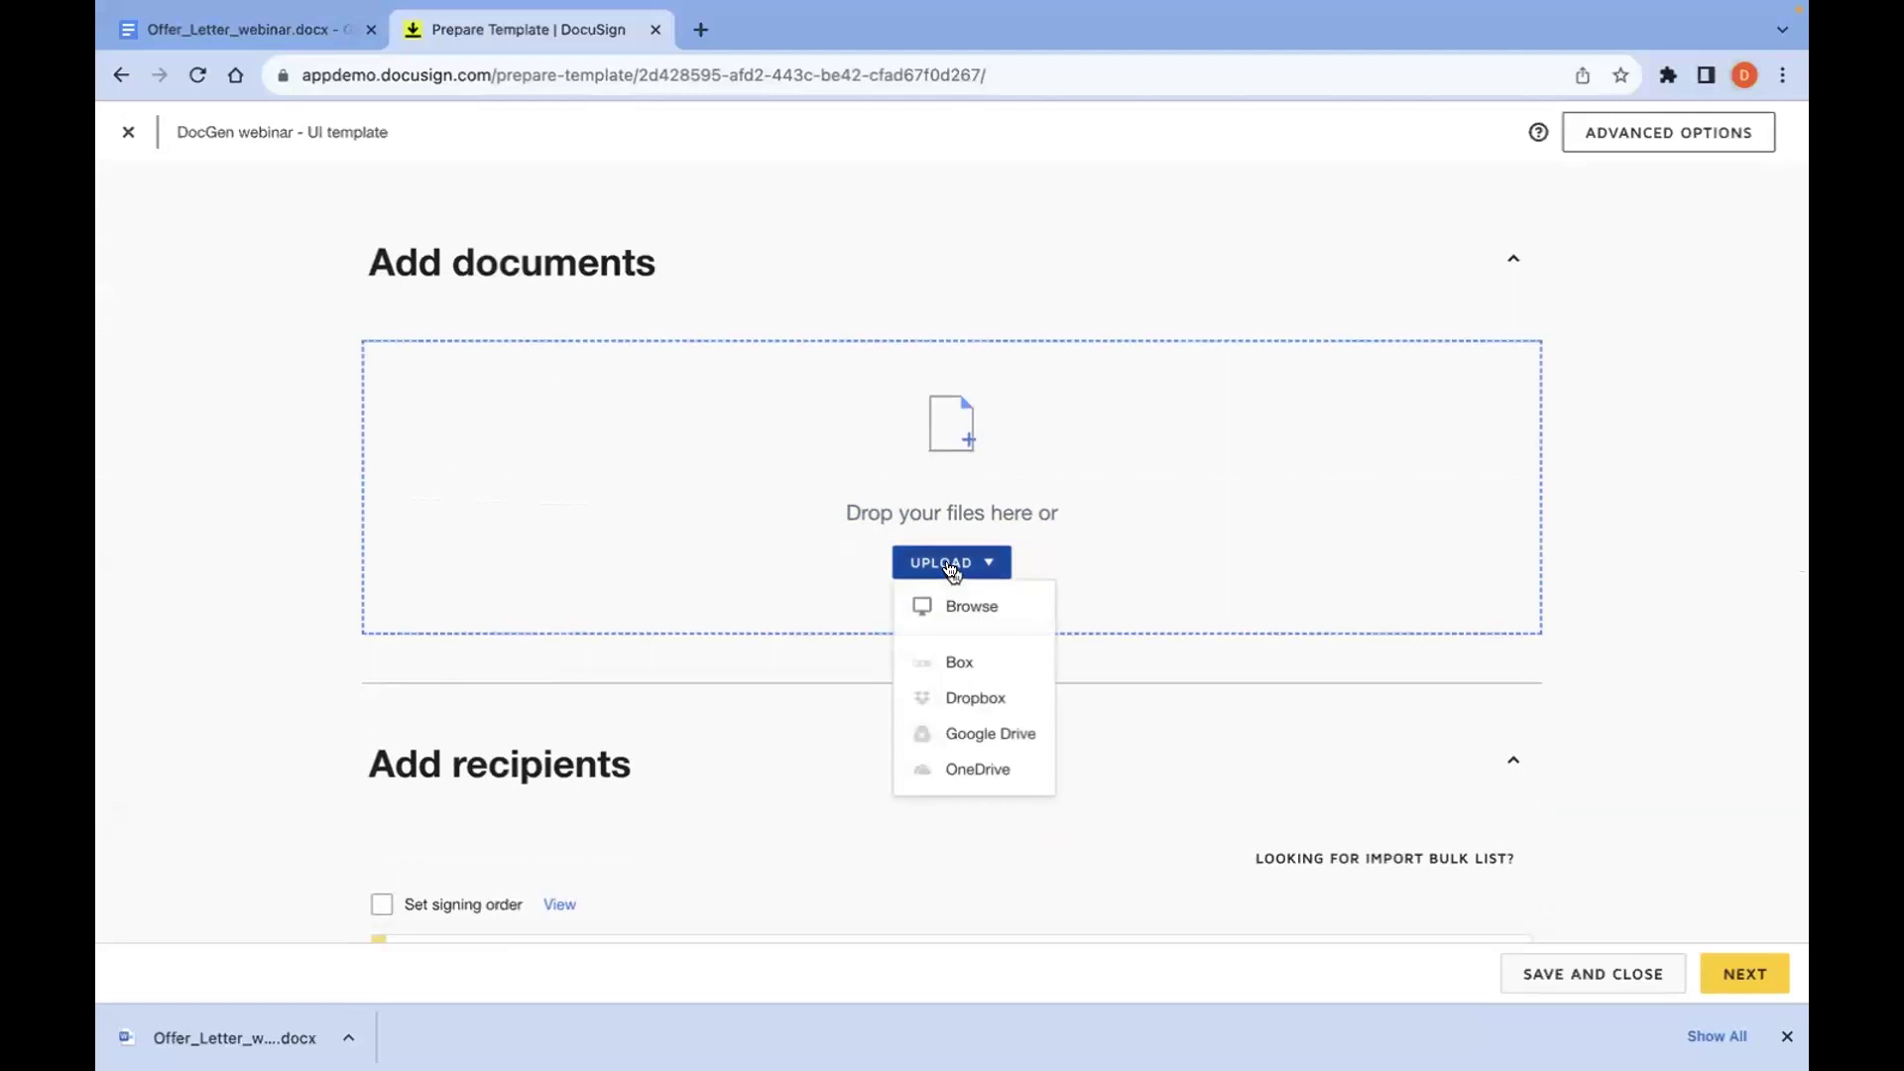
{"action": "left_click", "coordinate": [987, 605]}
{"action": "left_click", "coordinate": [749, 392]}
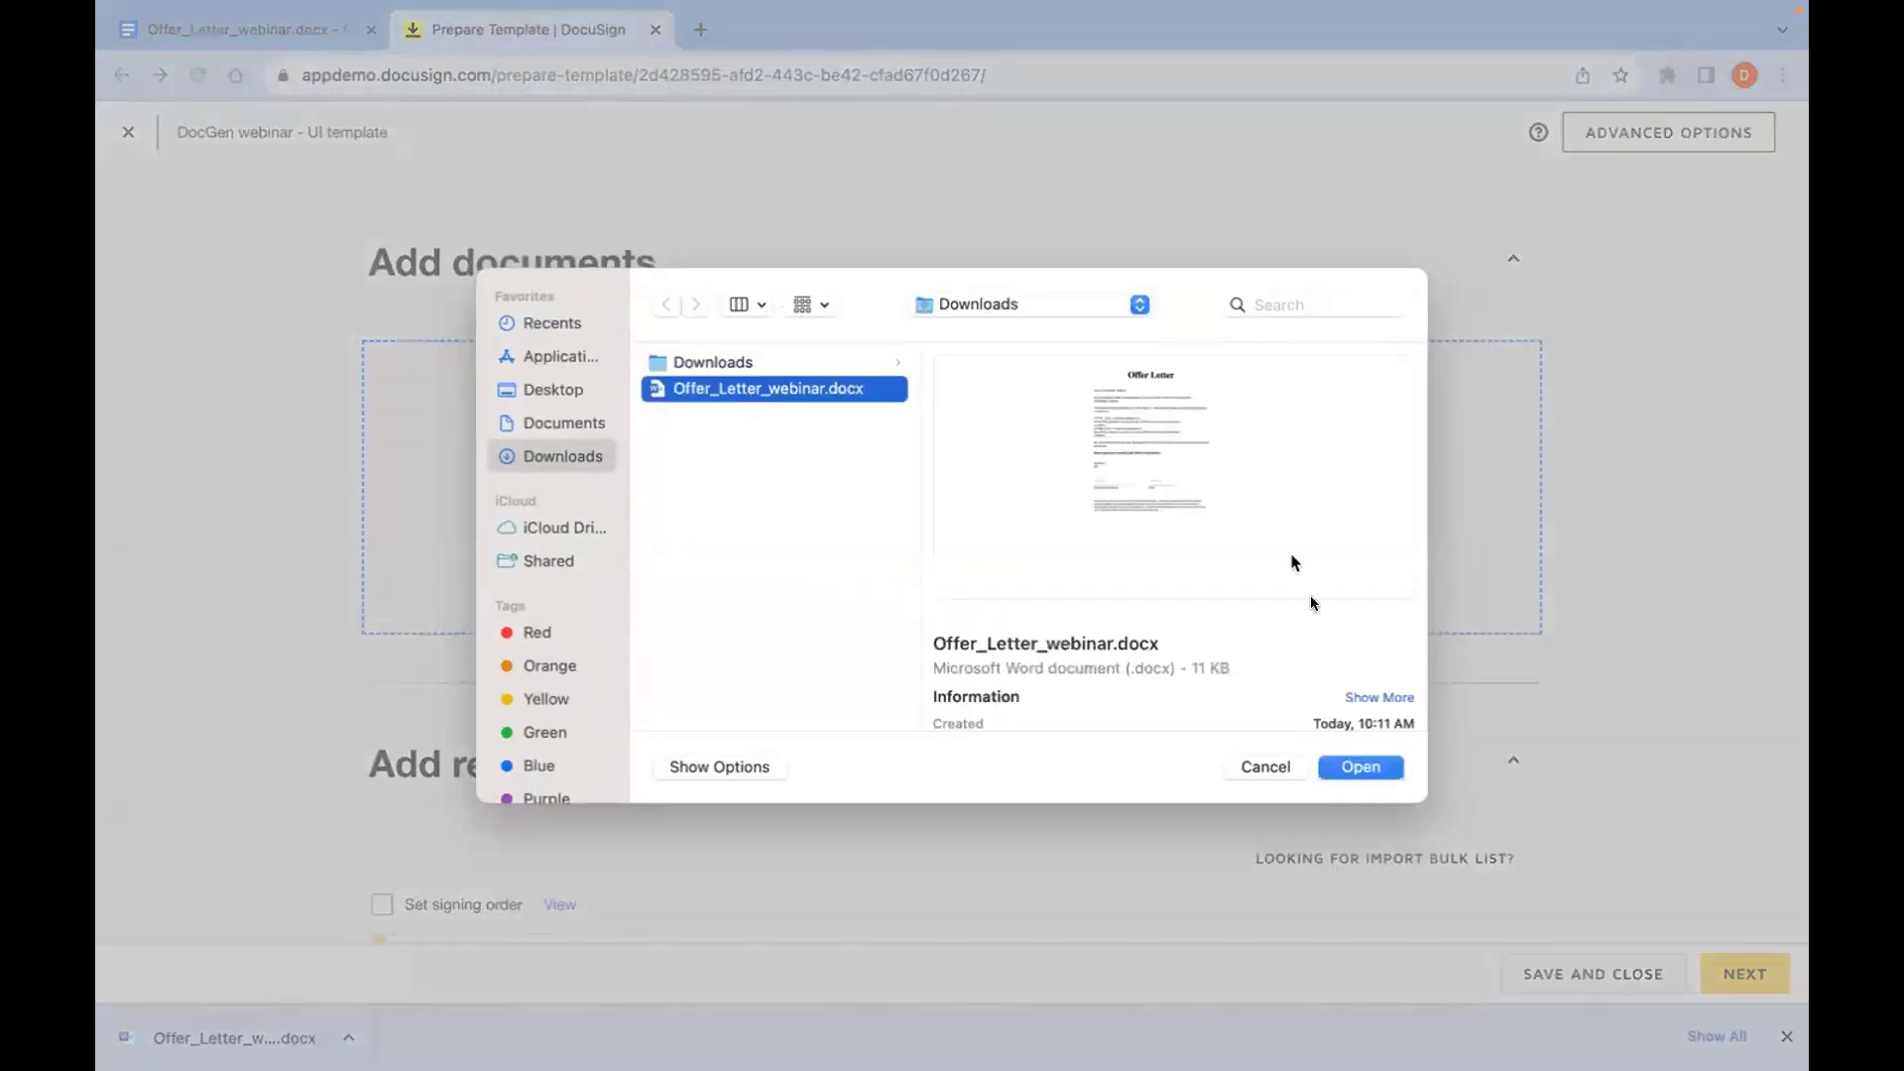
{"action": "left_click", "coordinate": [1363, 765]}
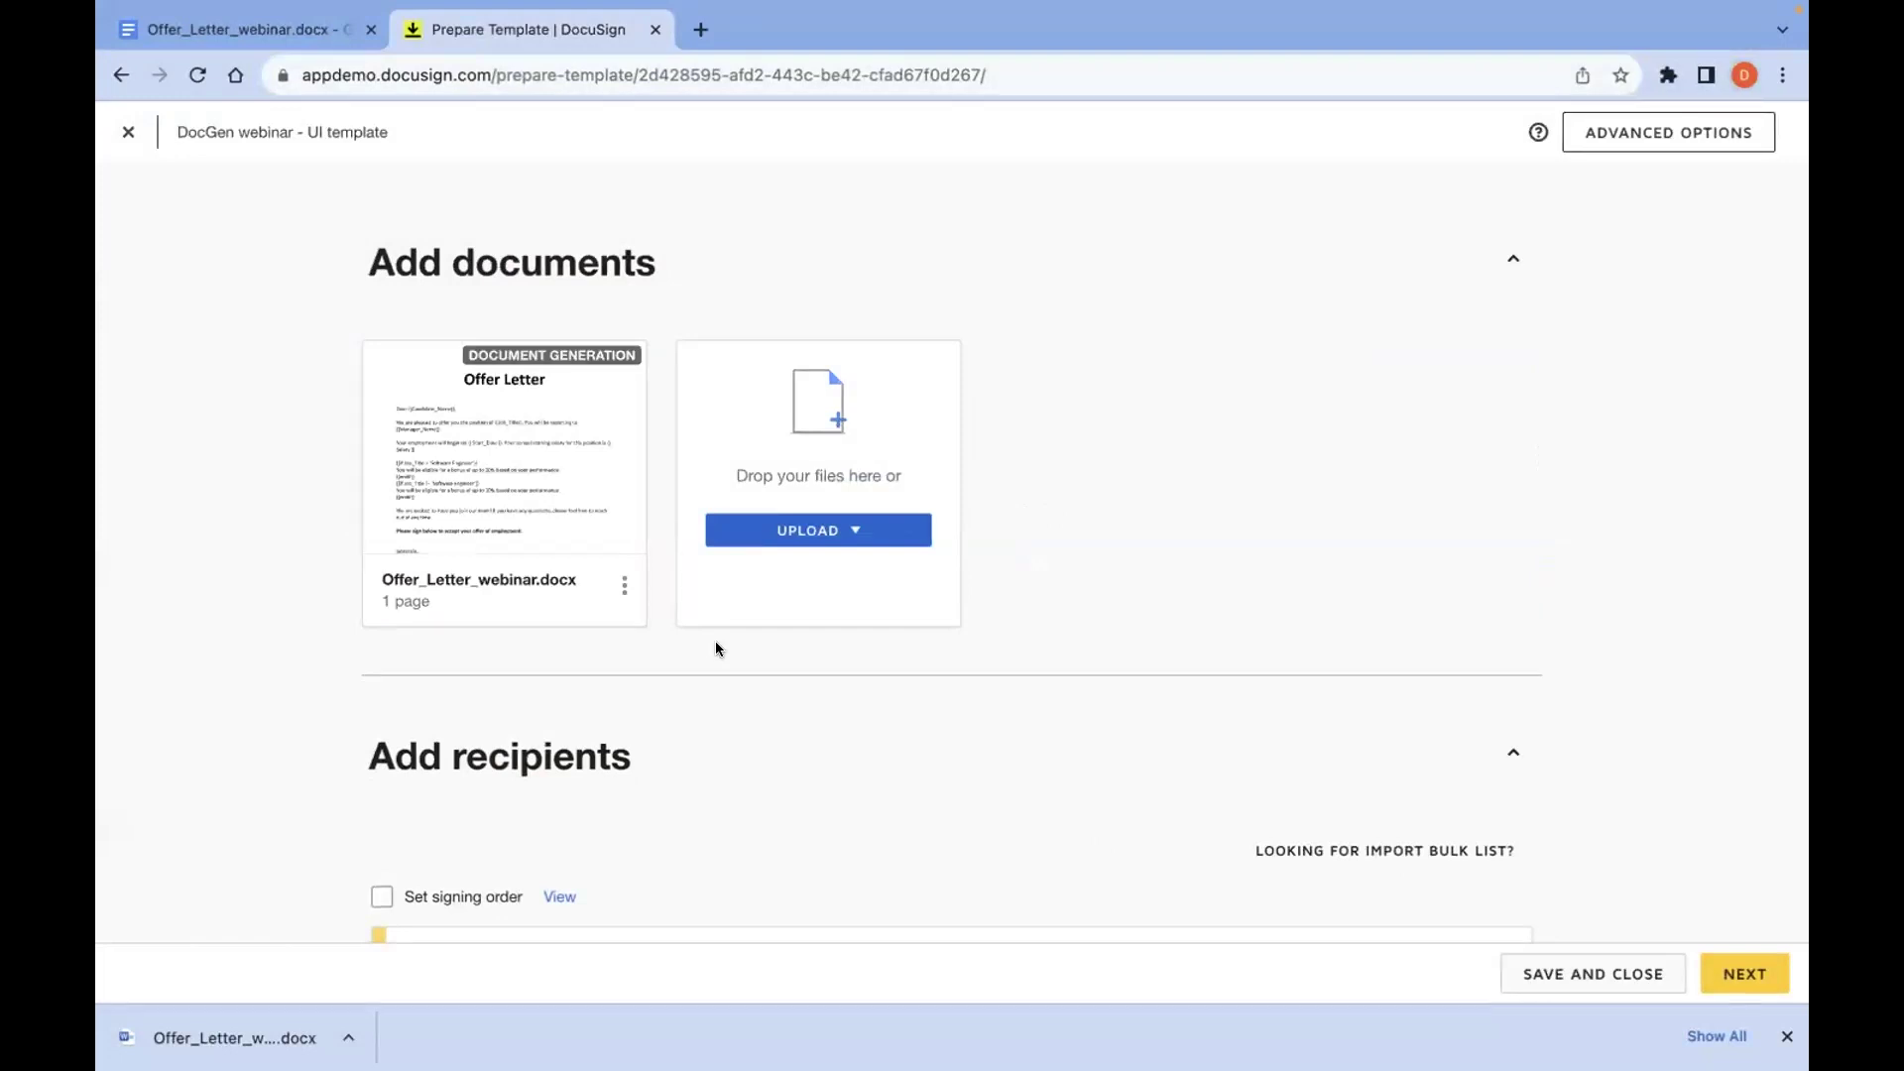
Step: Set the recipient's role to Candidate, leave the name and email blank, and continue to adding fields
{"action": "mouse_move", "coordinate": [654, 349]}
{"action": "scroll", "coordinate": [776, 704], "scroll_direction": "down", "scroll_amount": 2}
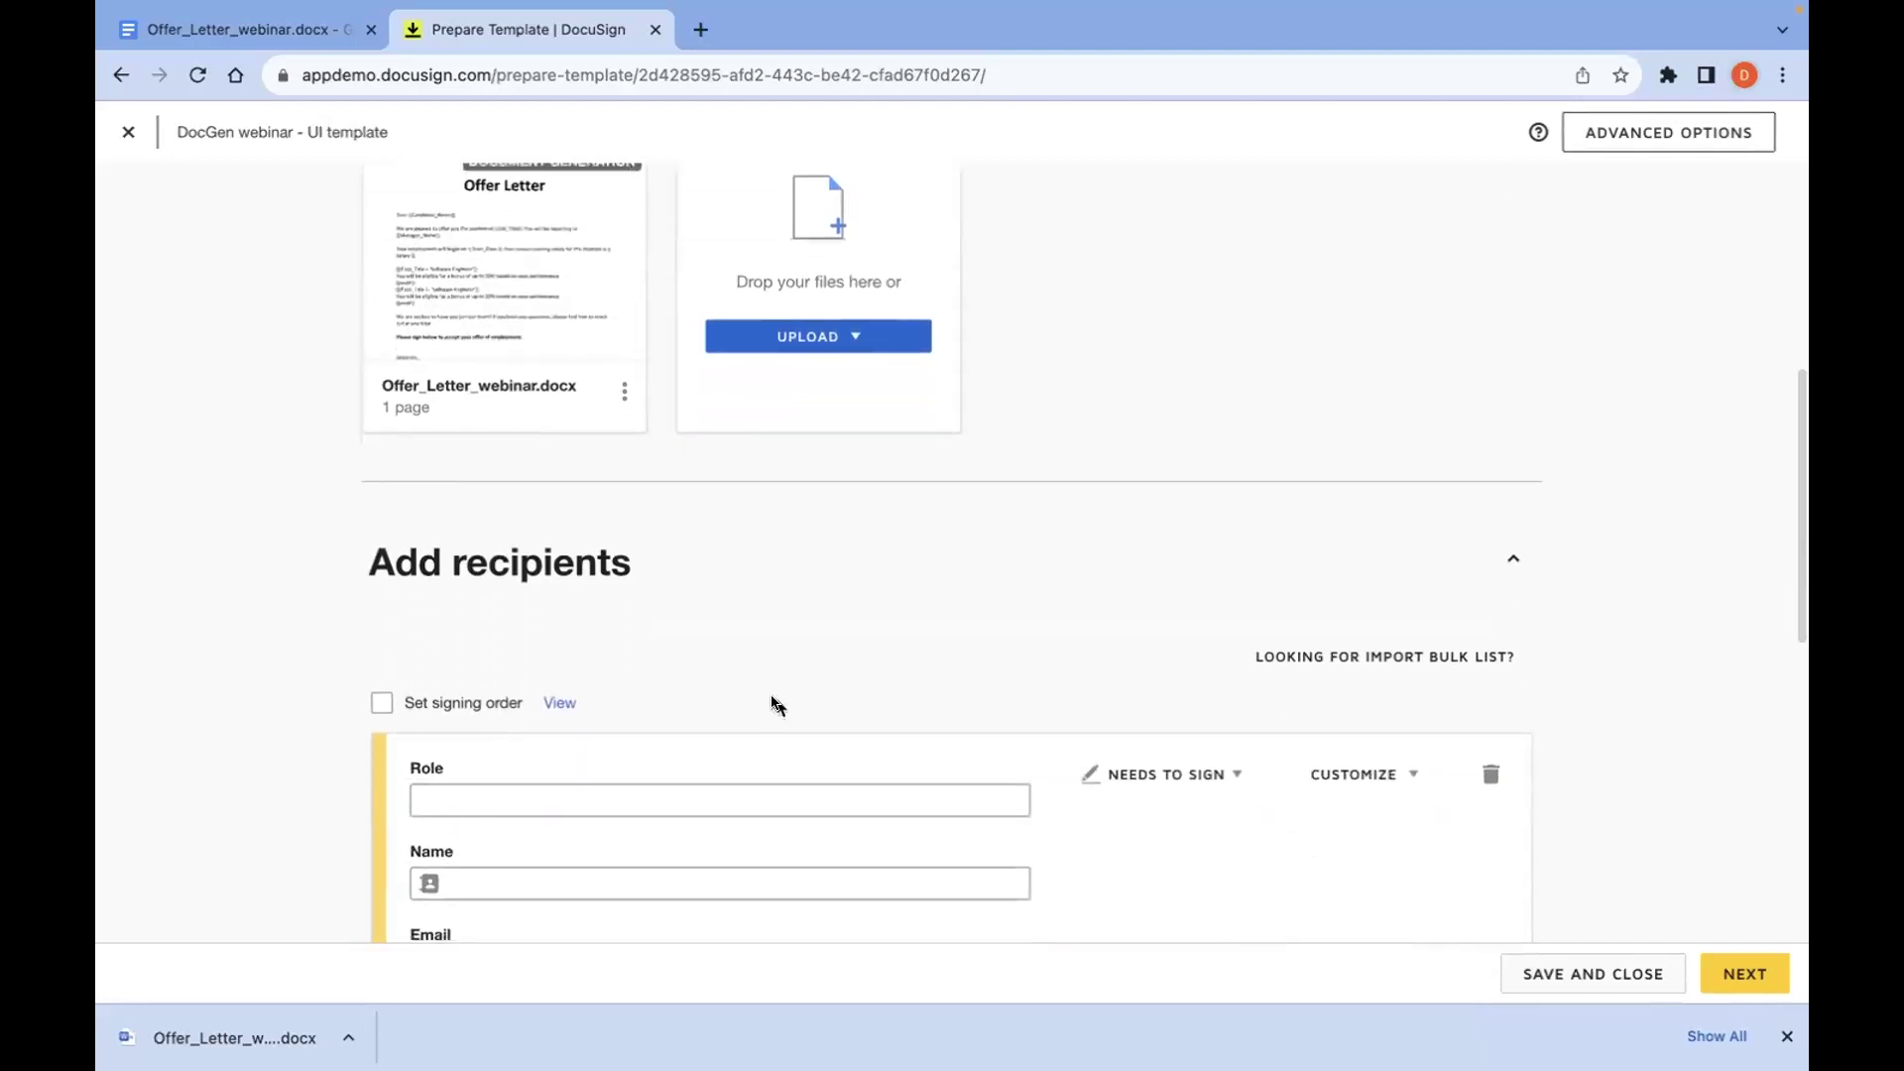
{"action": "scroll", "coordinate": [776, 704], "scroll_direction": "down", "scroll_amount": 2}
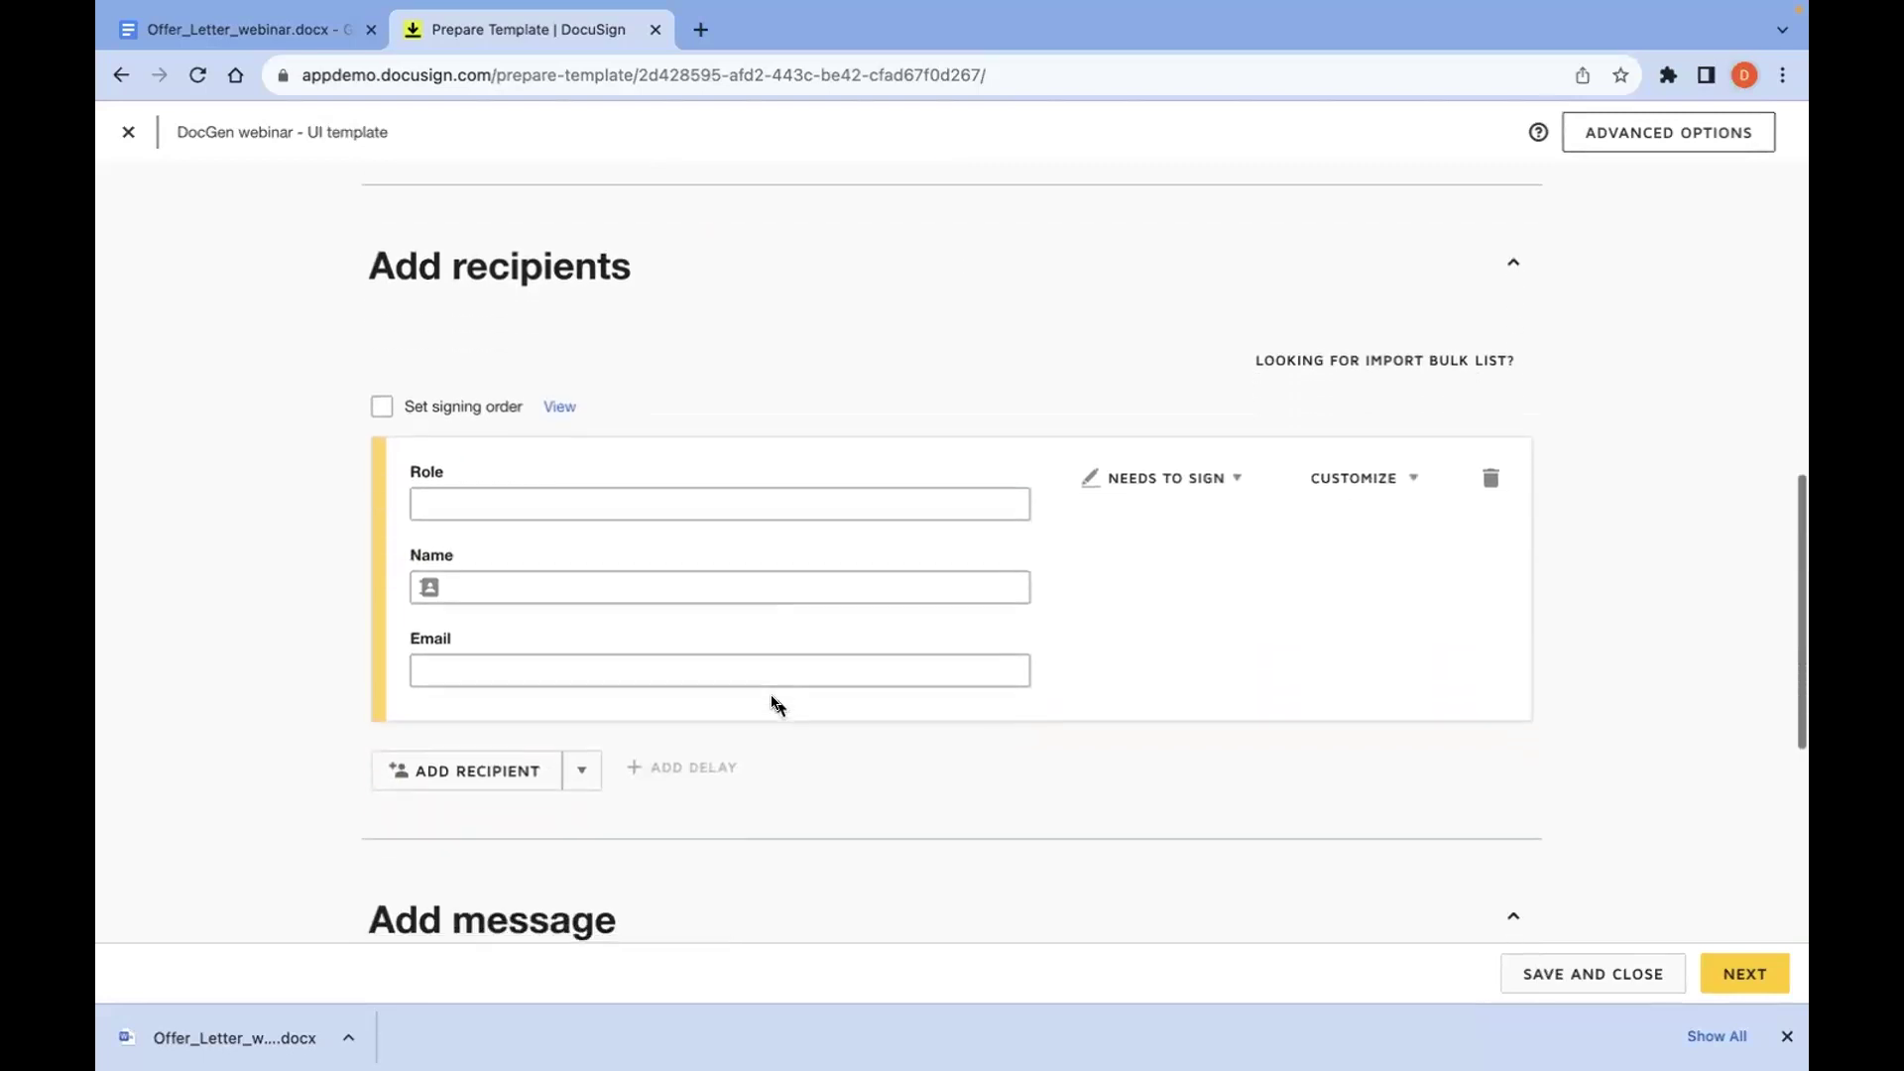
{"action": "left_click", "coordinate": [534, 488]}
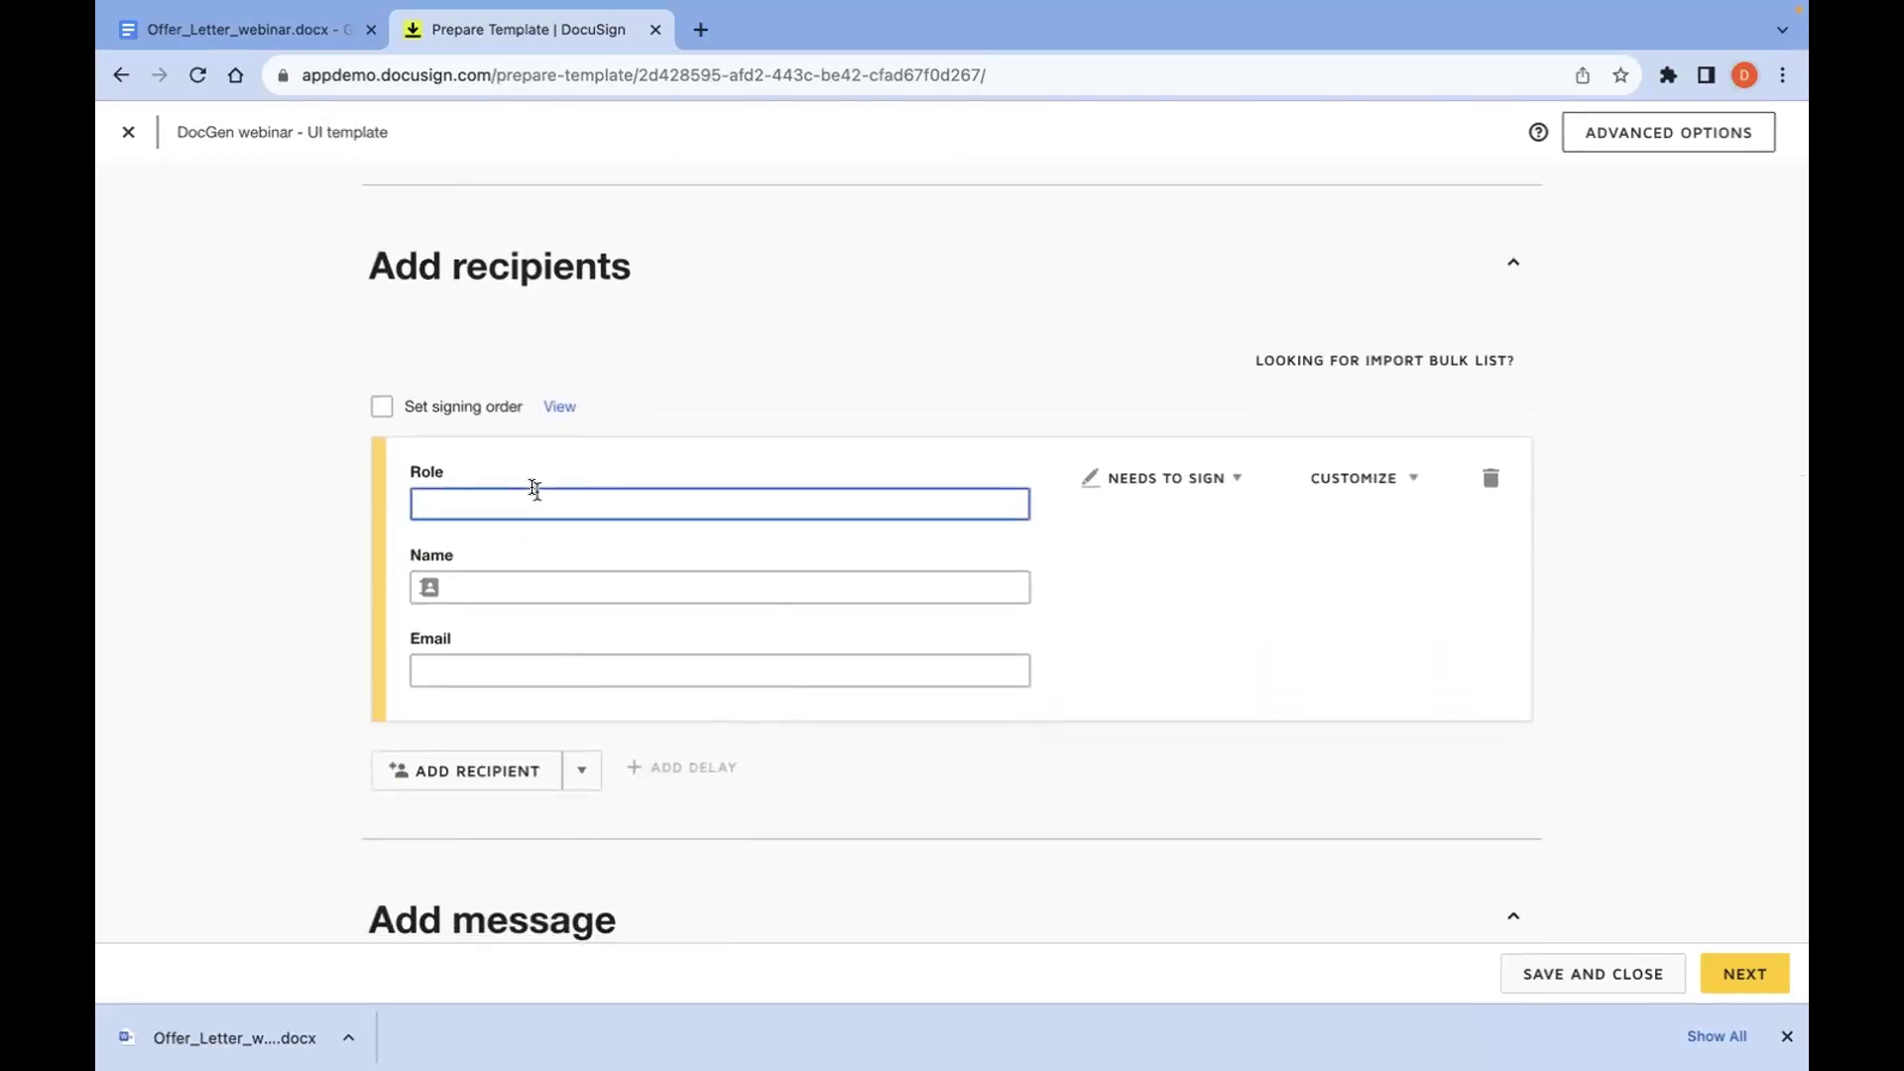
{"action": "type", "text": "Candidate"}
{"action": "scroll", "coordinate": [922, 714], "scroll_direction": "down", "scroll_amount": 3}
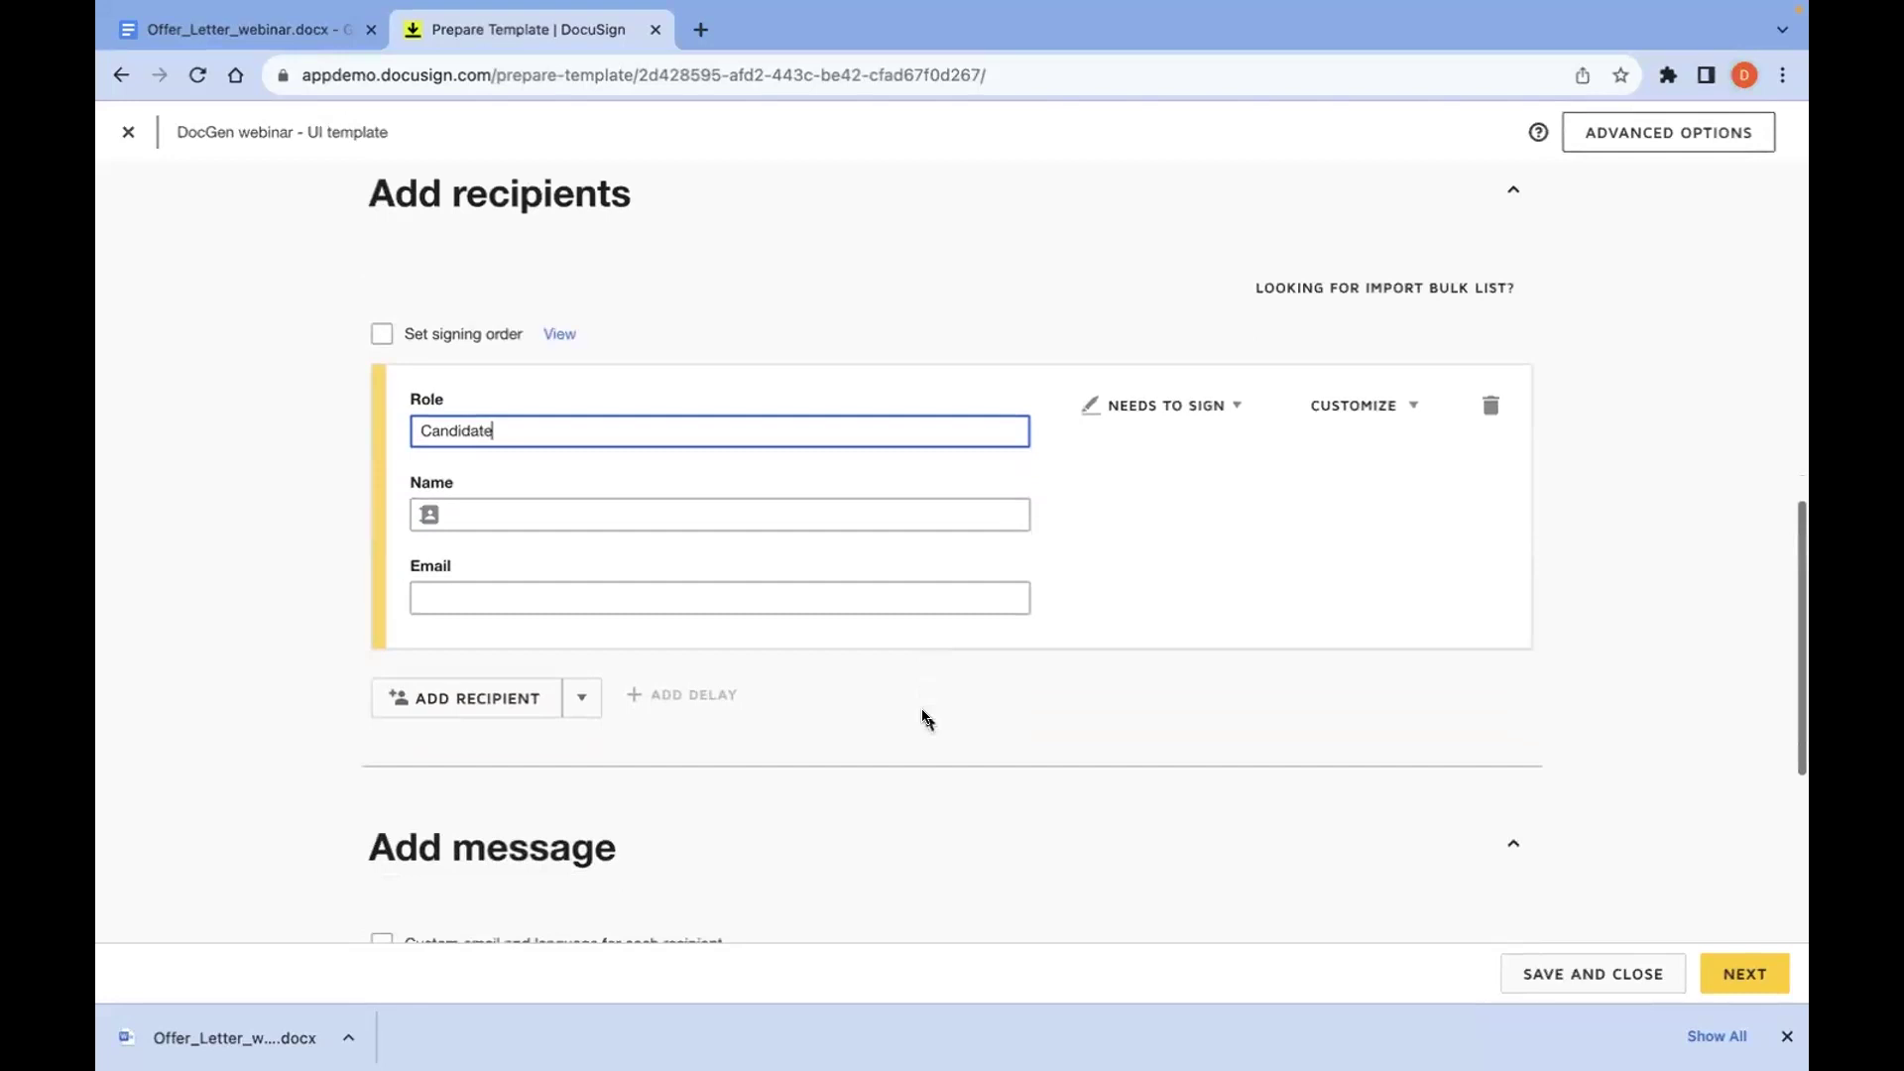
{"action": "scroll", "coordinate": [922, 714], "scroll_direction": "down", "scroll_amount": 2}
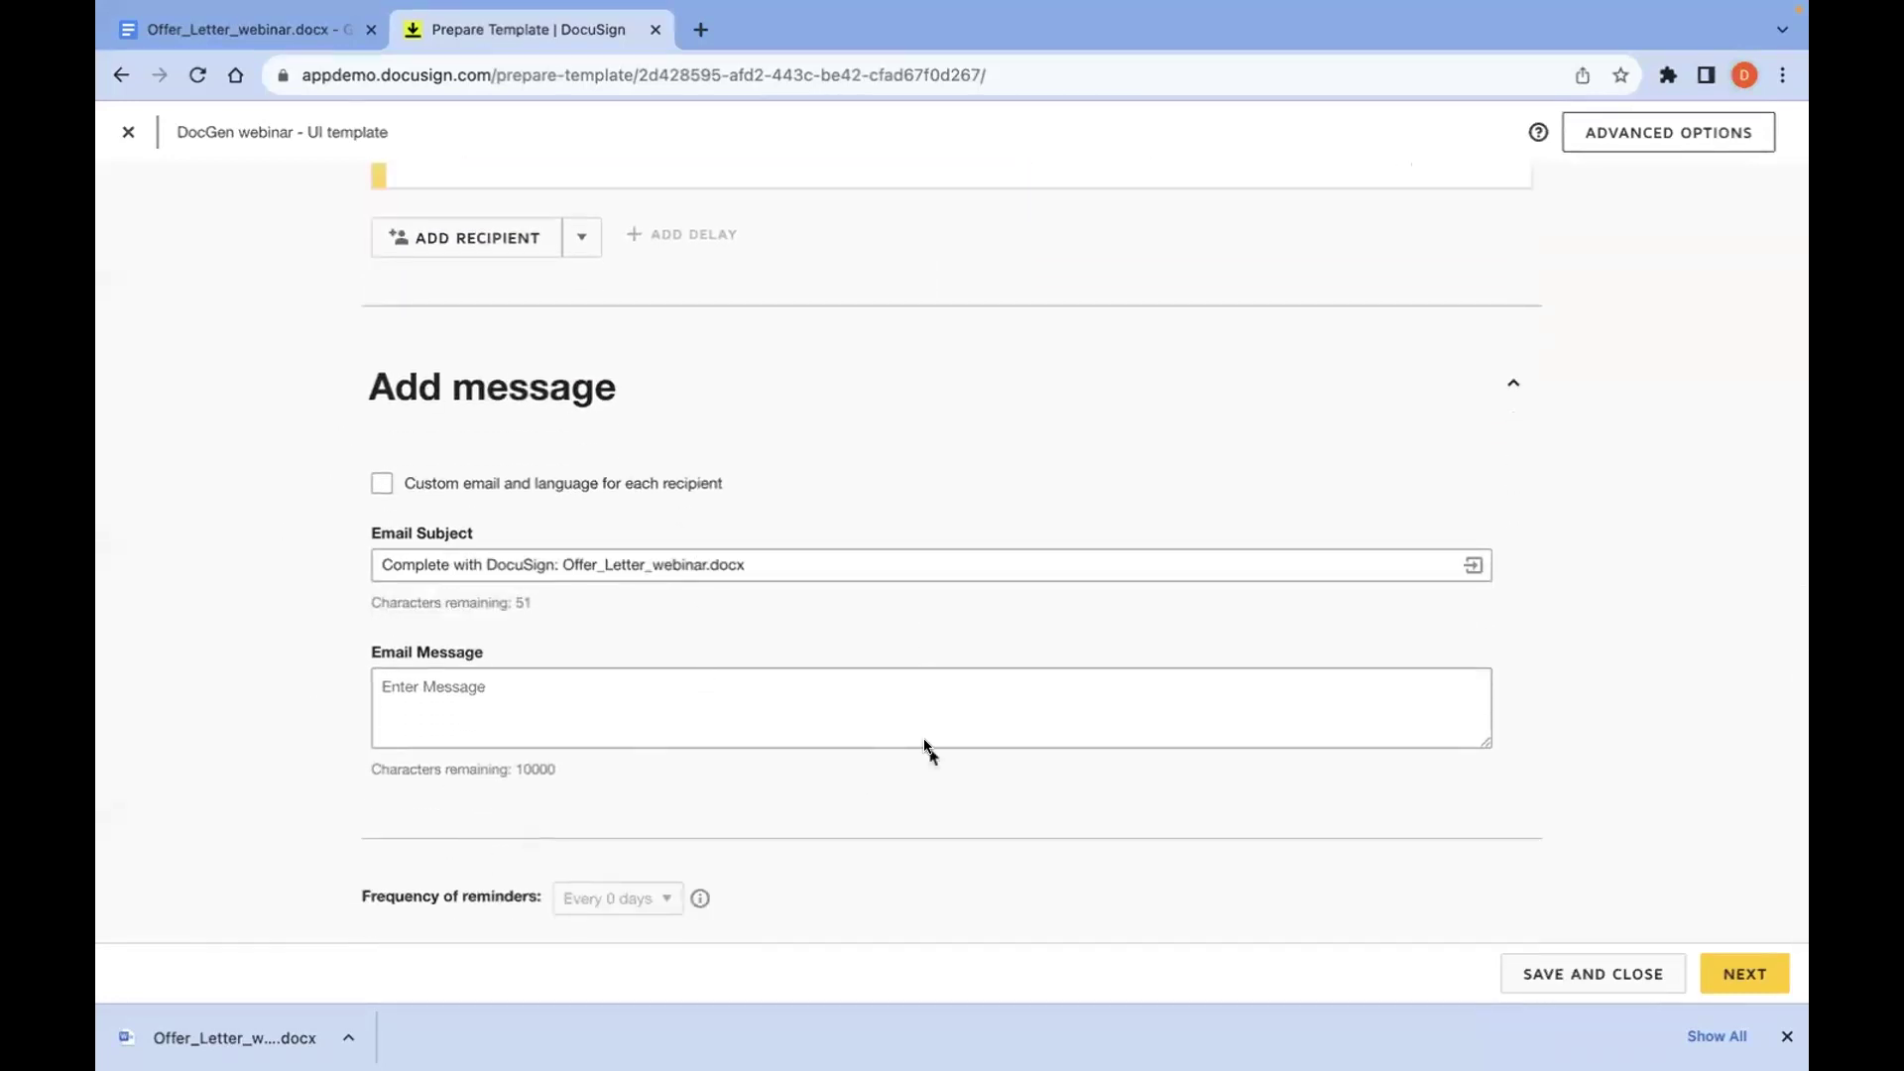
{"action": "left_click", "coordinate": [1751, 972]}
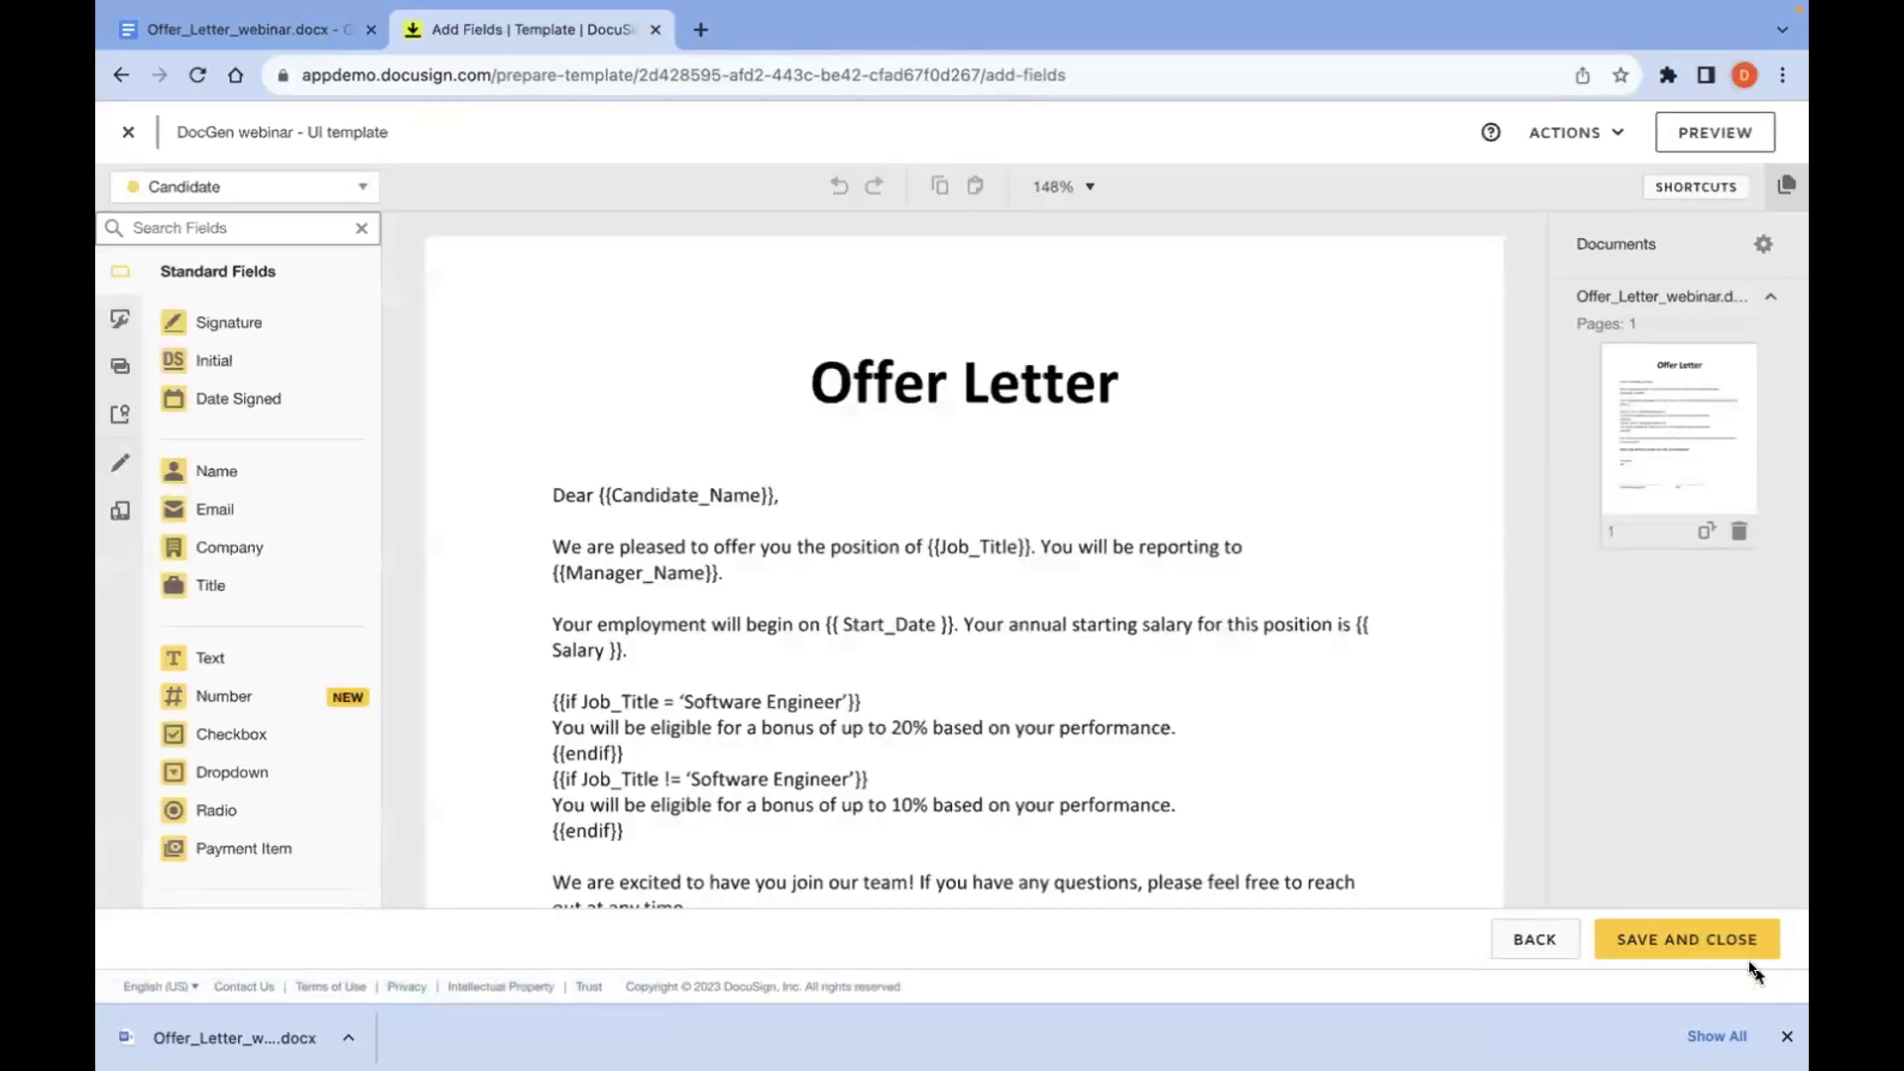
Step: Place a Signature field for the Candidate beside the "Sincerely, HR" closing, about 173 pixels from the left and 455 from the top
{"action": "scroll", "coordinate": [1273, 533], "scroll_direction": "down", "scroll_amount": 5}
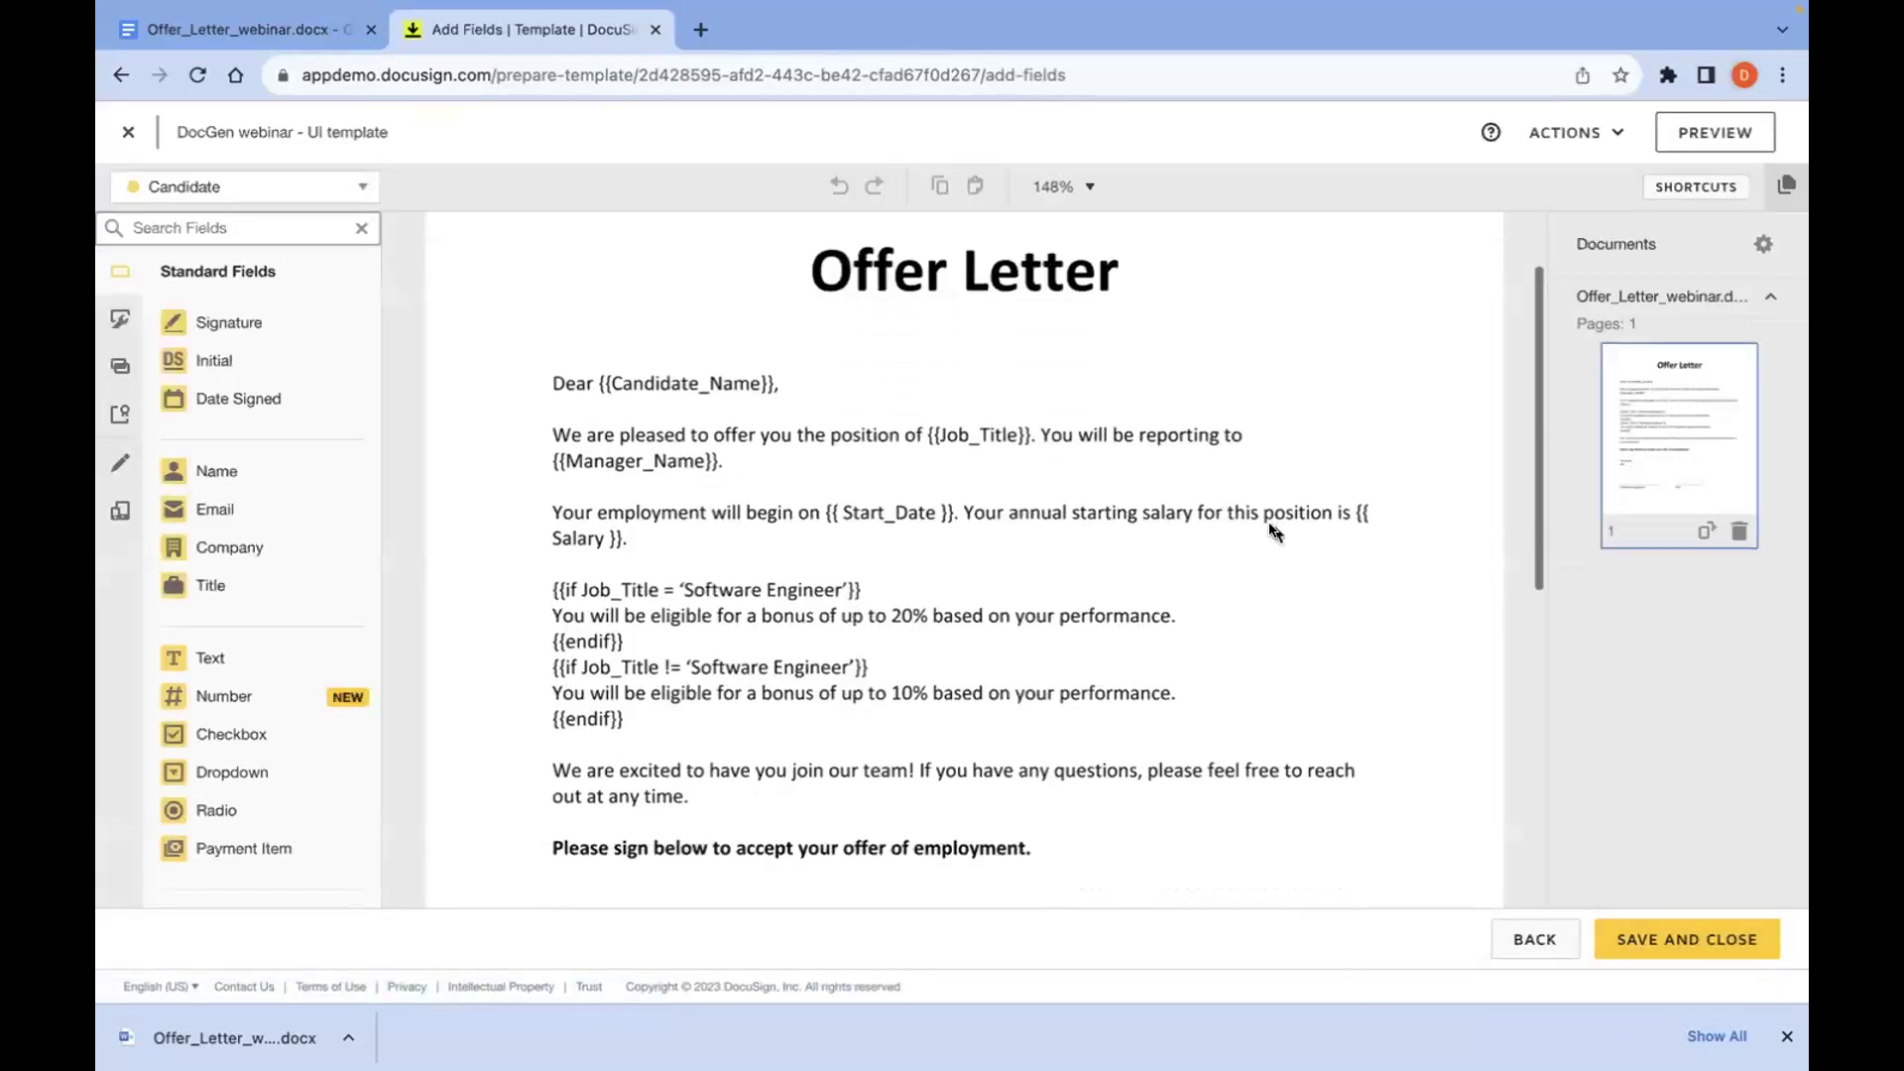
{"action": "scroll", "coordinate": [1274, 533], "scroll_direction": "down", "scroll_amount": 3}
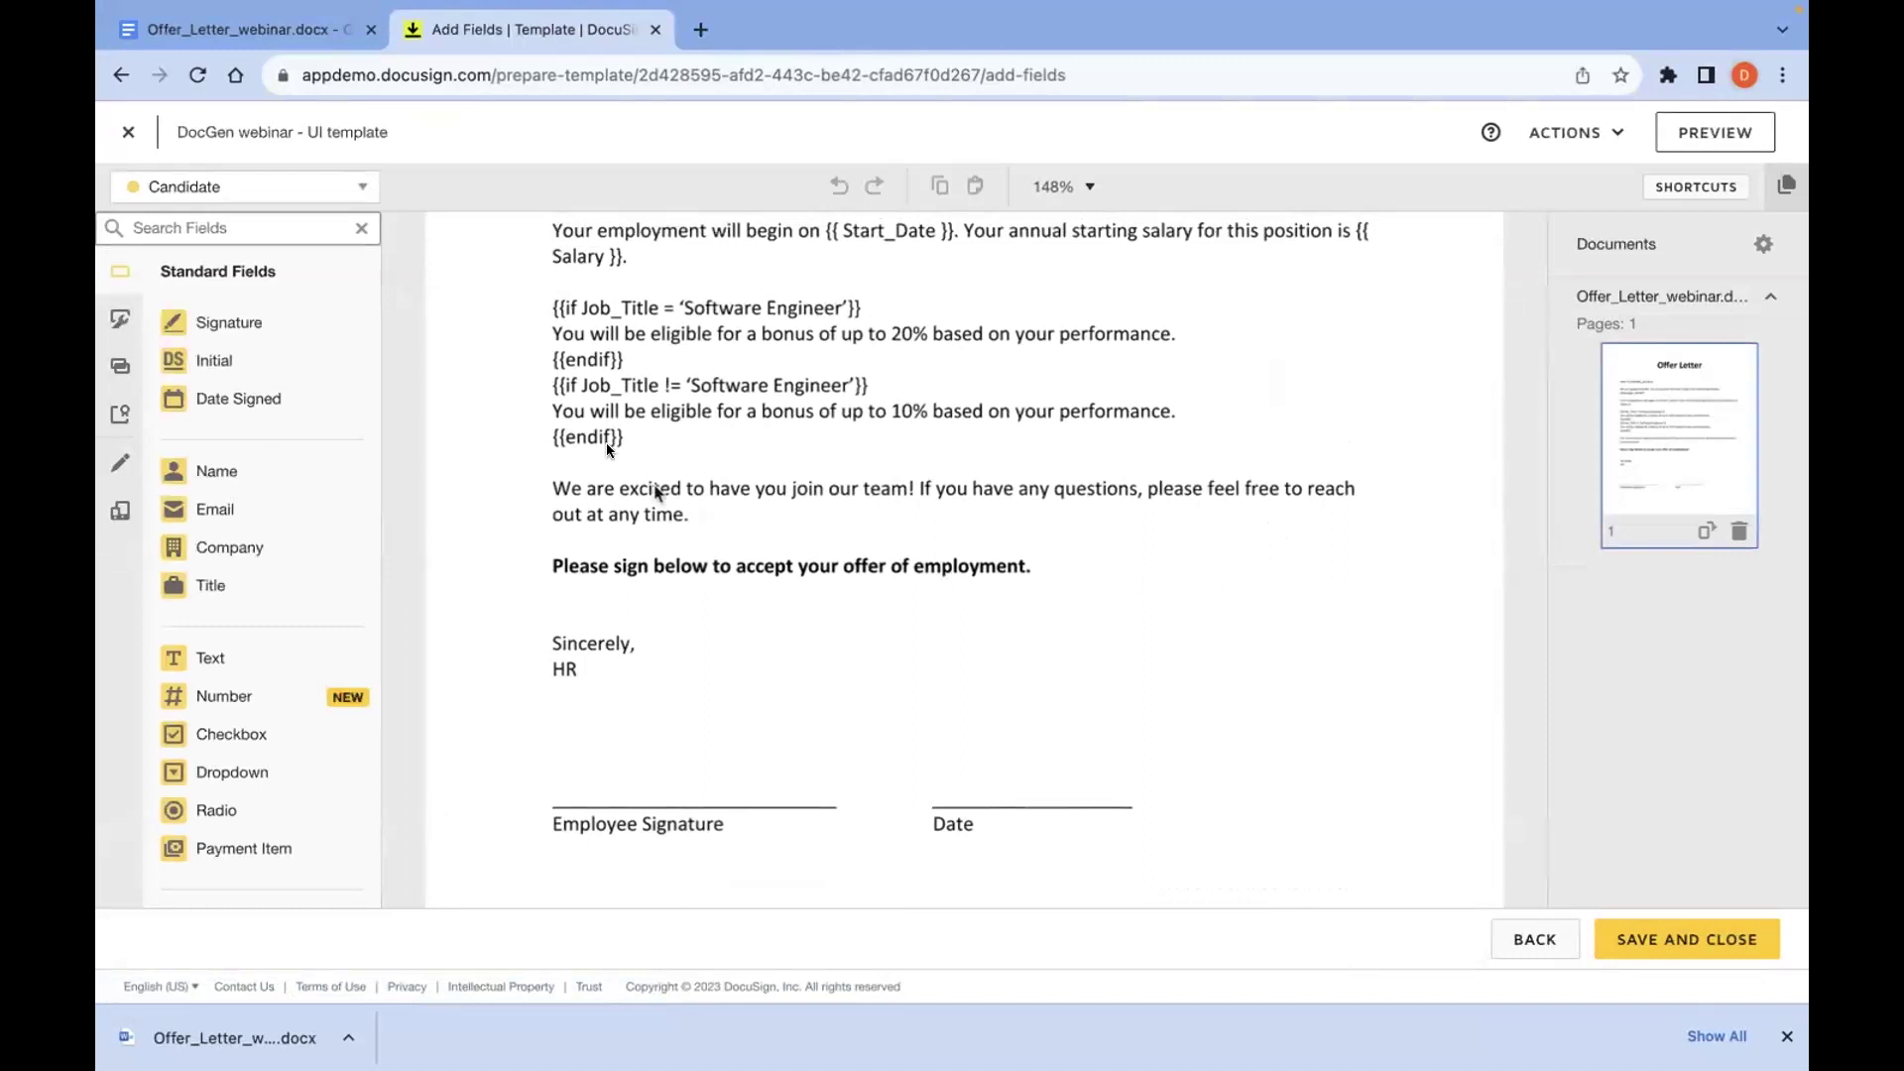
{"action": "mouse_move", "coordinate": [260, 320]}
{"action": "left_mouse_down"}
{"action": "mouse_move", "coordinate": [838, 318]}
{"action": "mouse_move", "coordinate": [750, 637]}
{"action": "mouse_move", "coordinate": [729, 643]}
{"action": "left_mouse_up"}
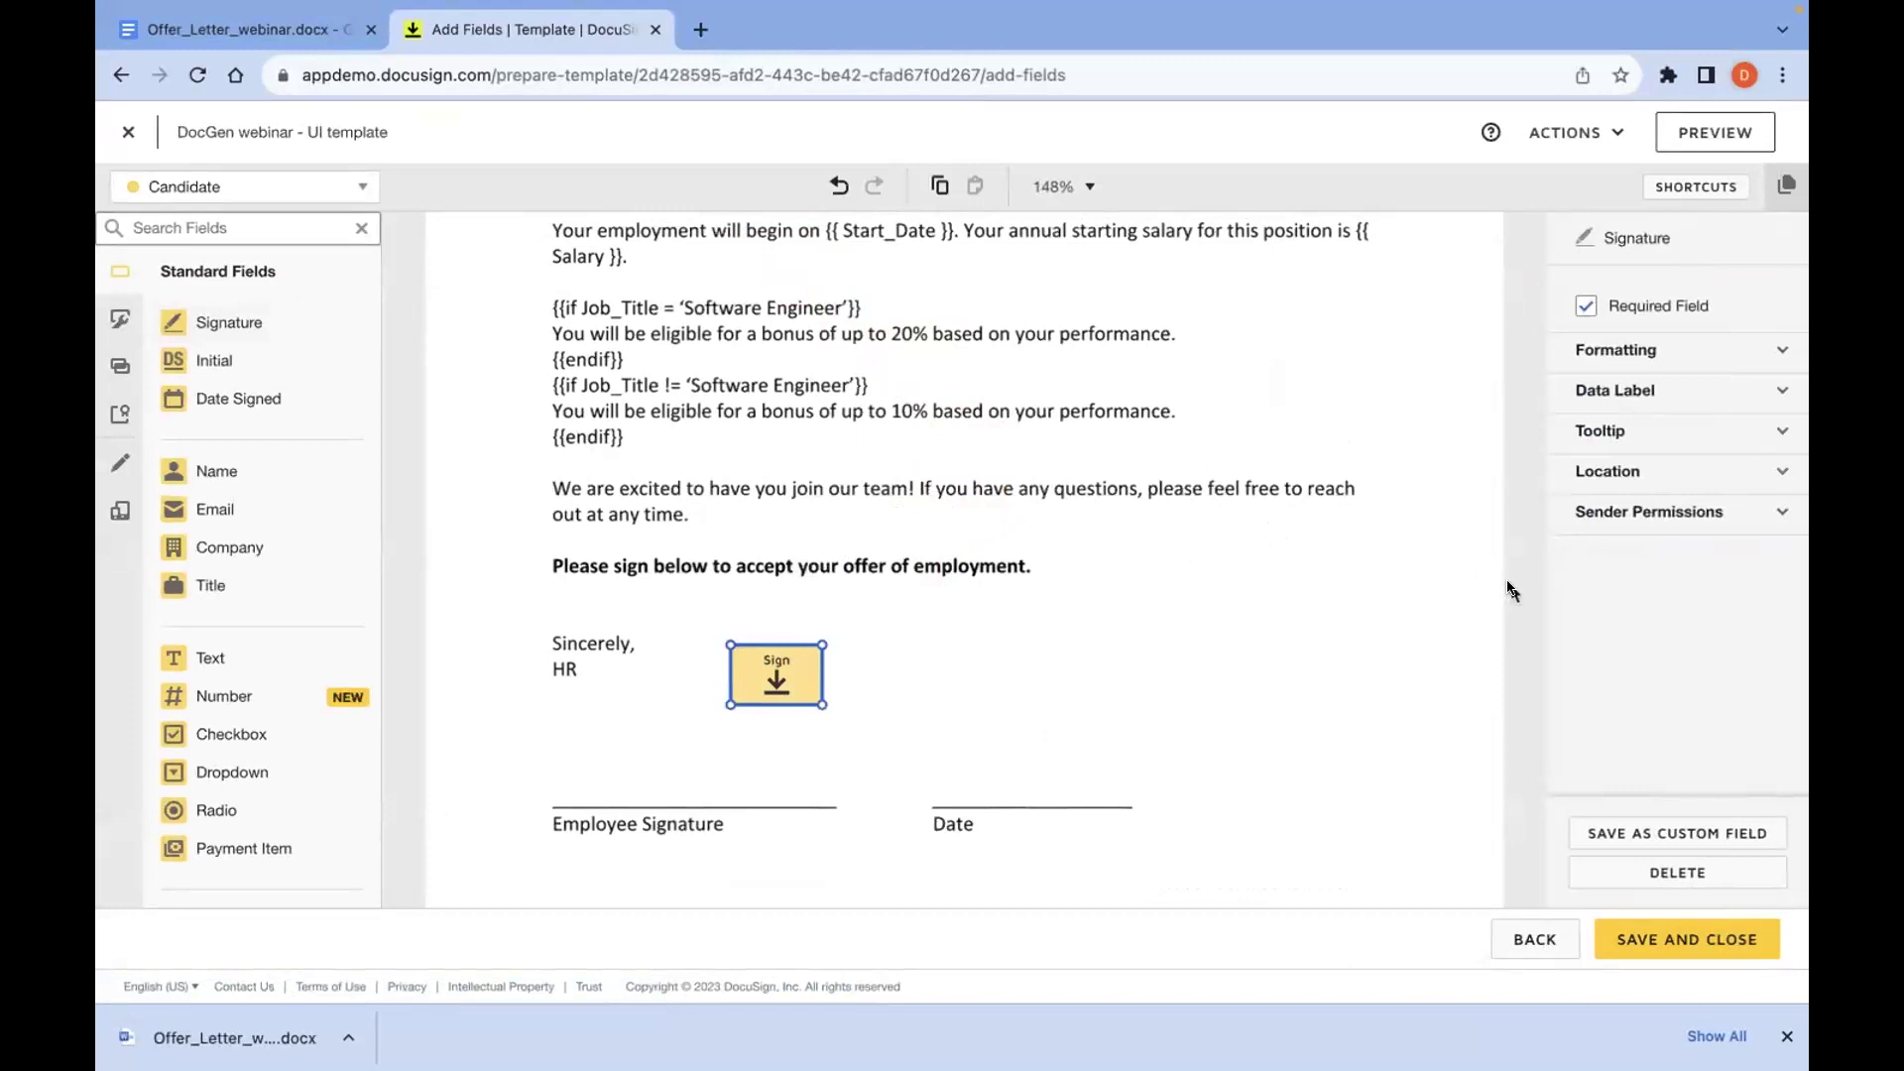
Step: Set up AutoPlace for the Signature field so it is anchored to the text "sign_here"
{"action": "left_click", "coordinate": [1667, 474]}
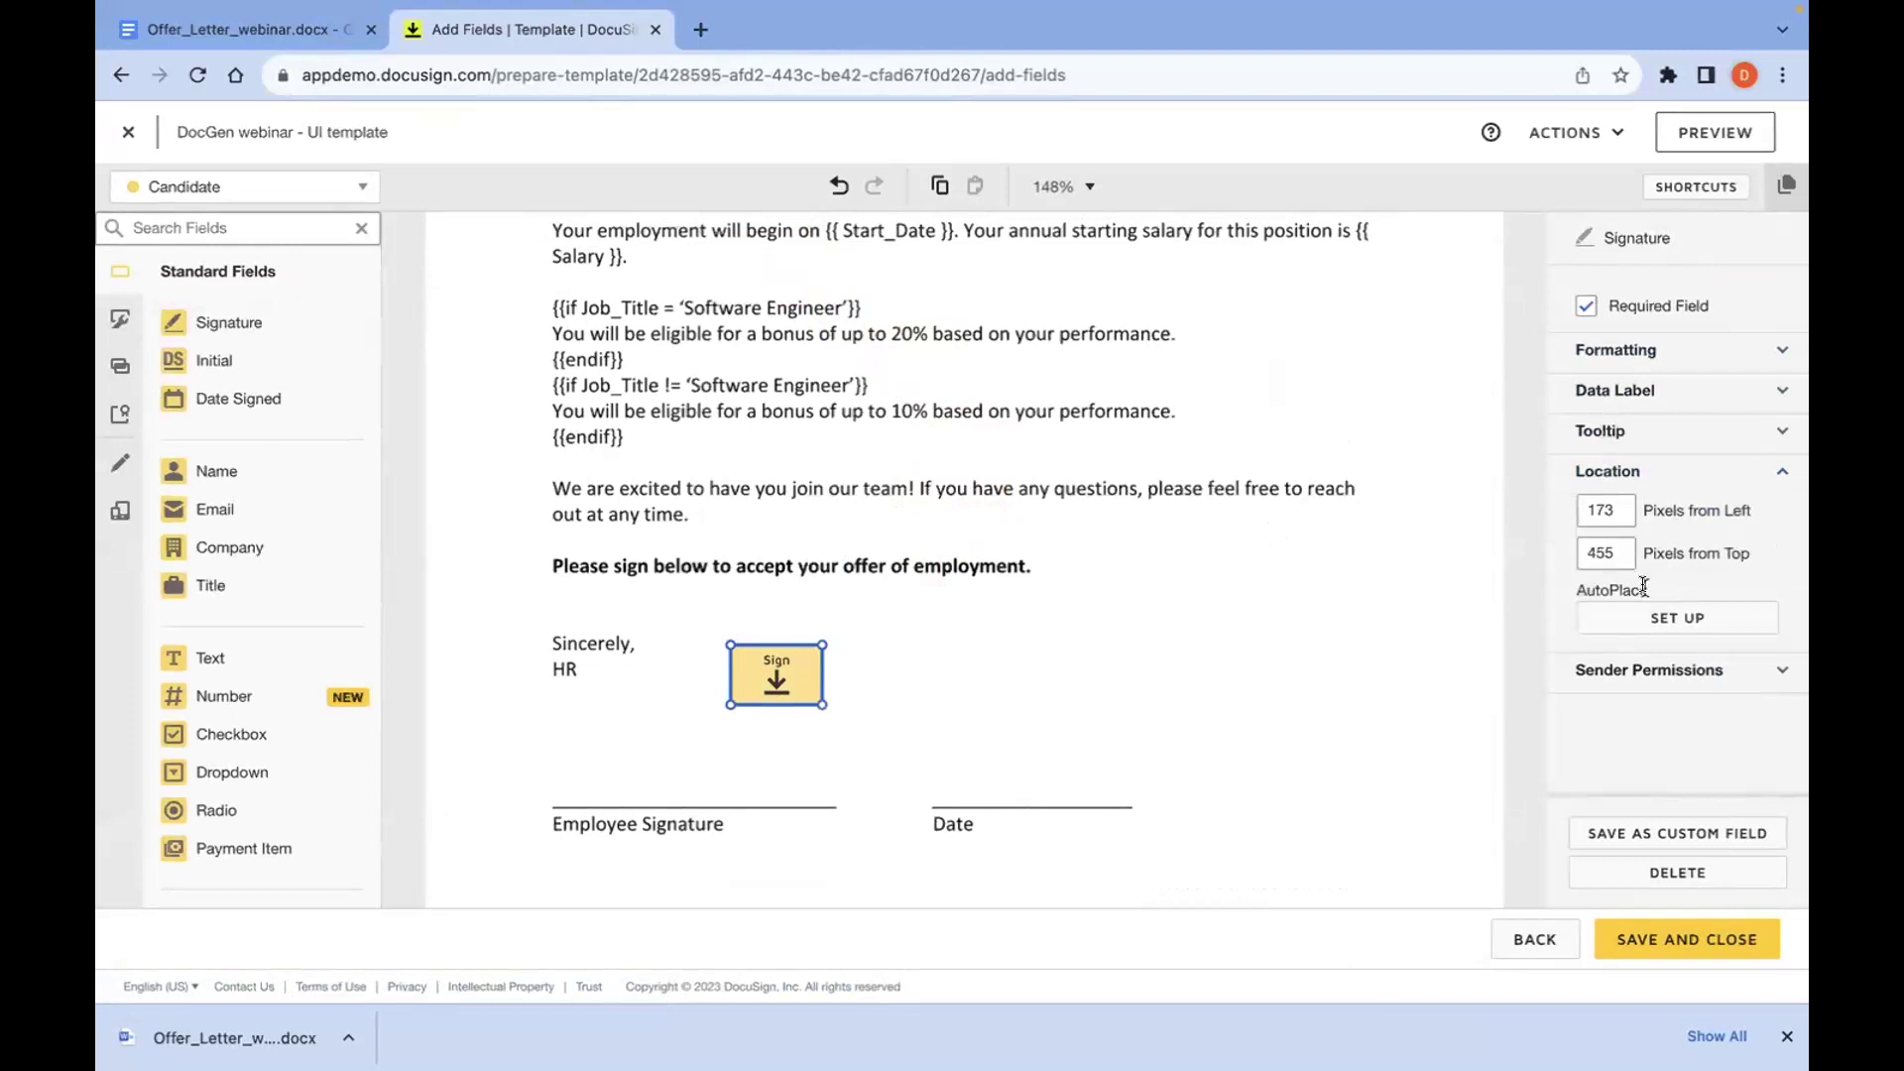
{"action": "left_click", "coordinate": [1692, 614]}
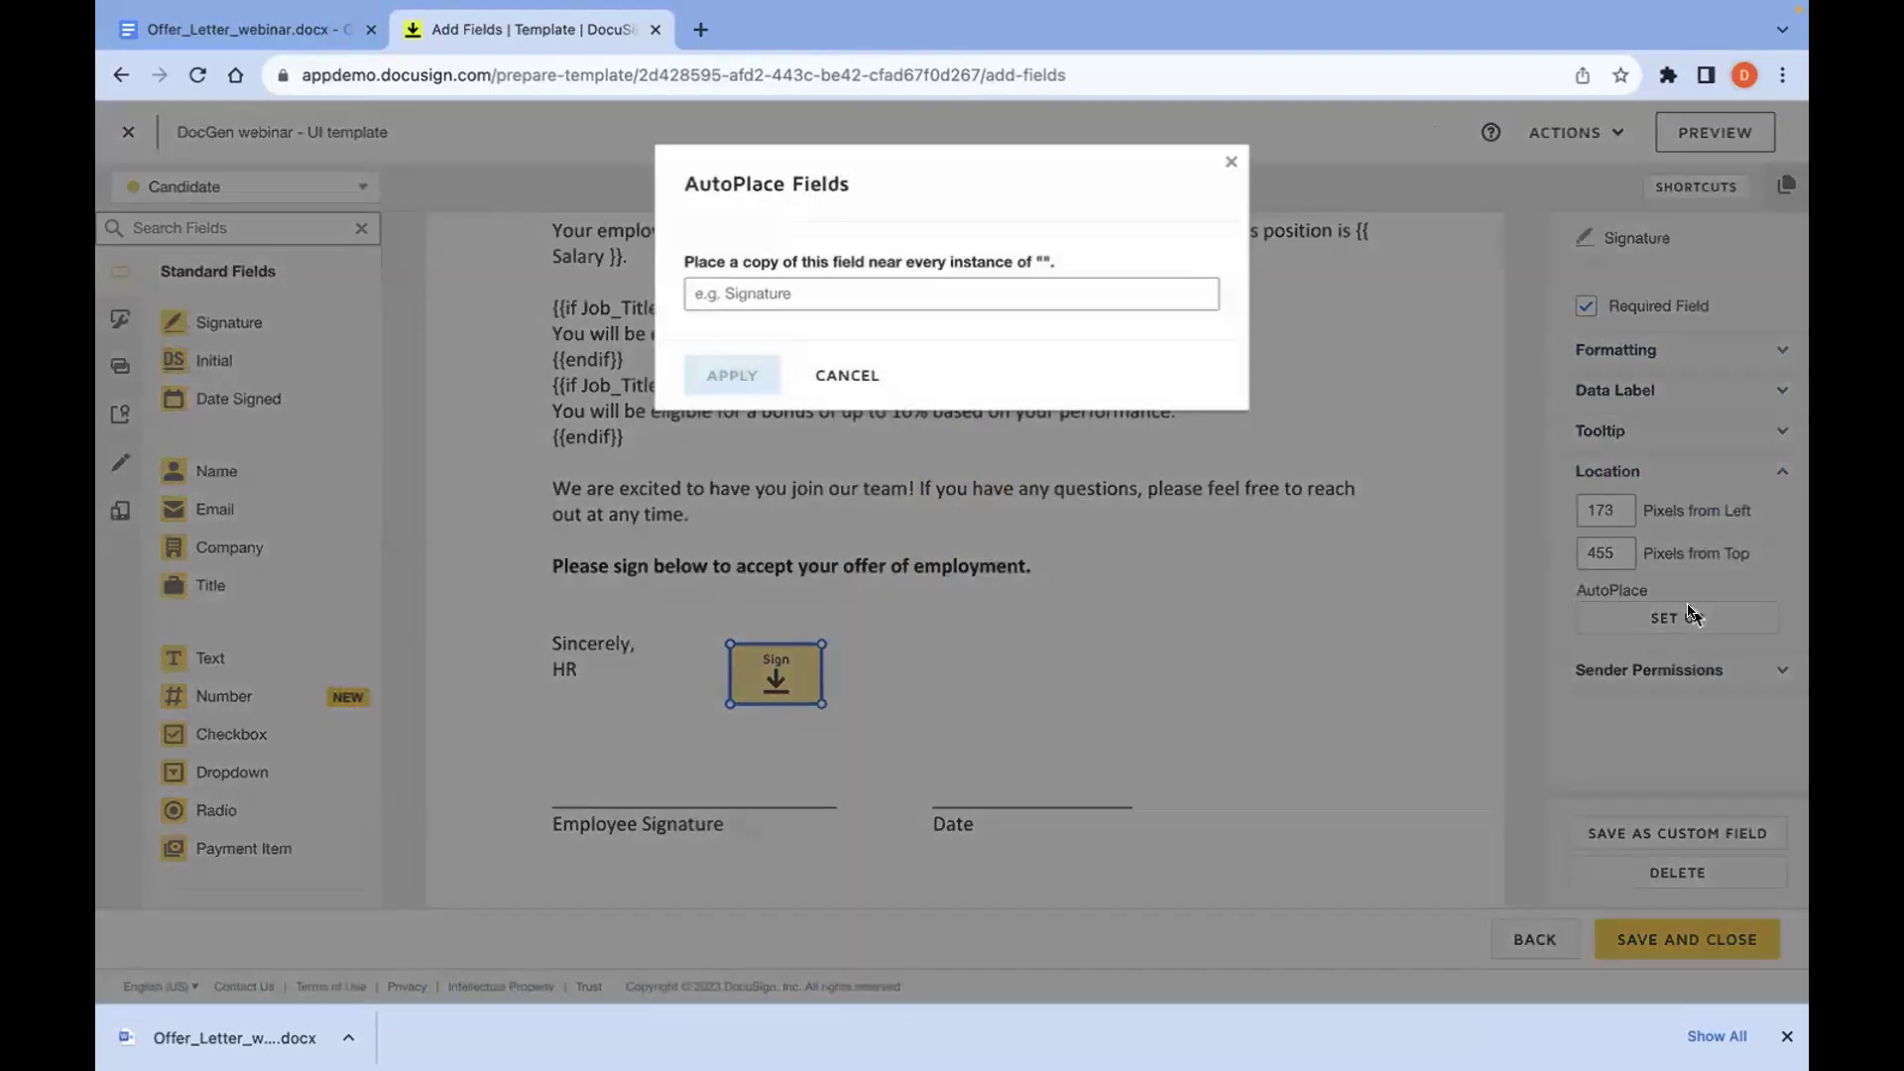
{"action": "left_click", "coordinate": [774, 290]}
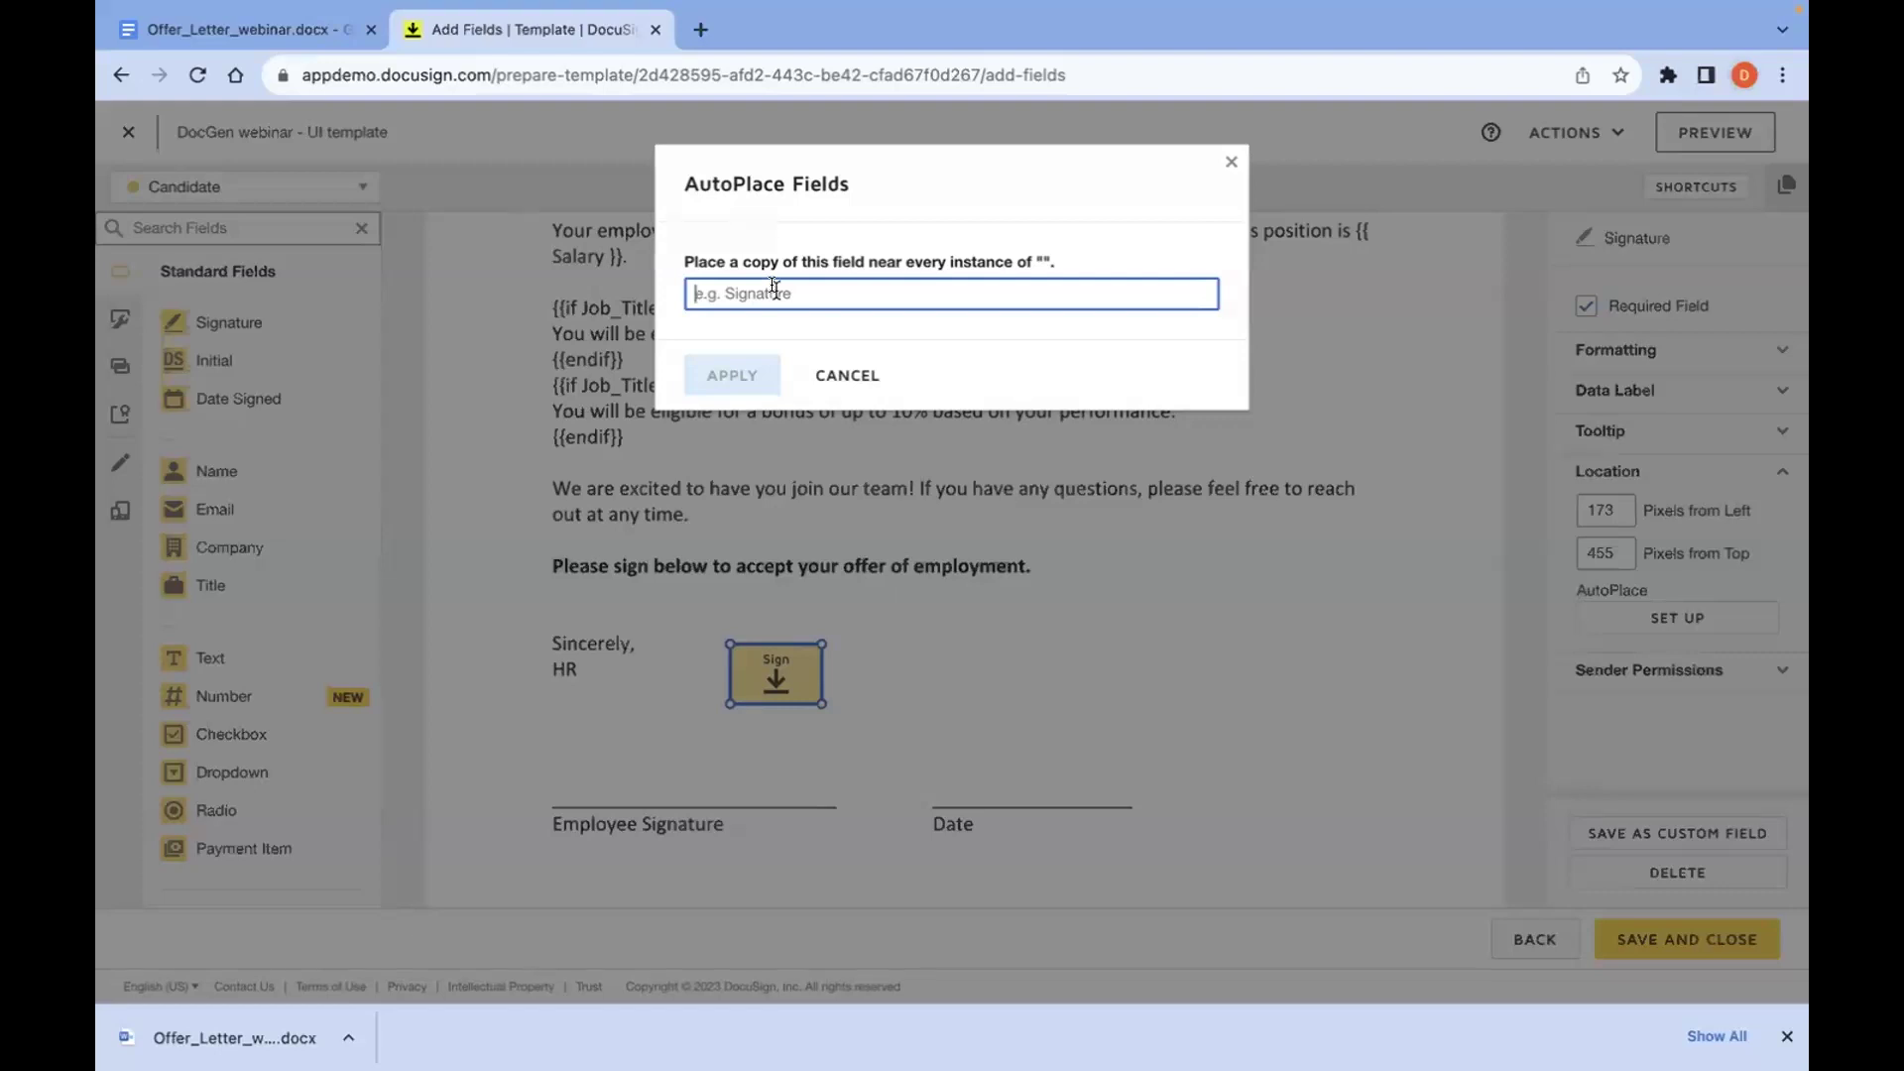
{"action": "type", "text": "sign_here"}
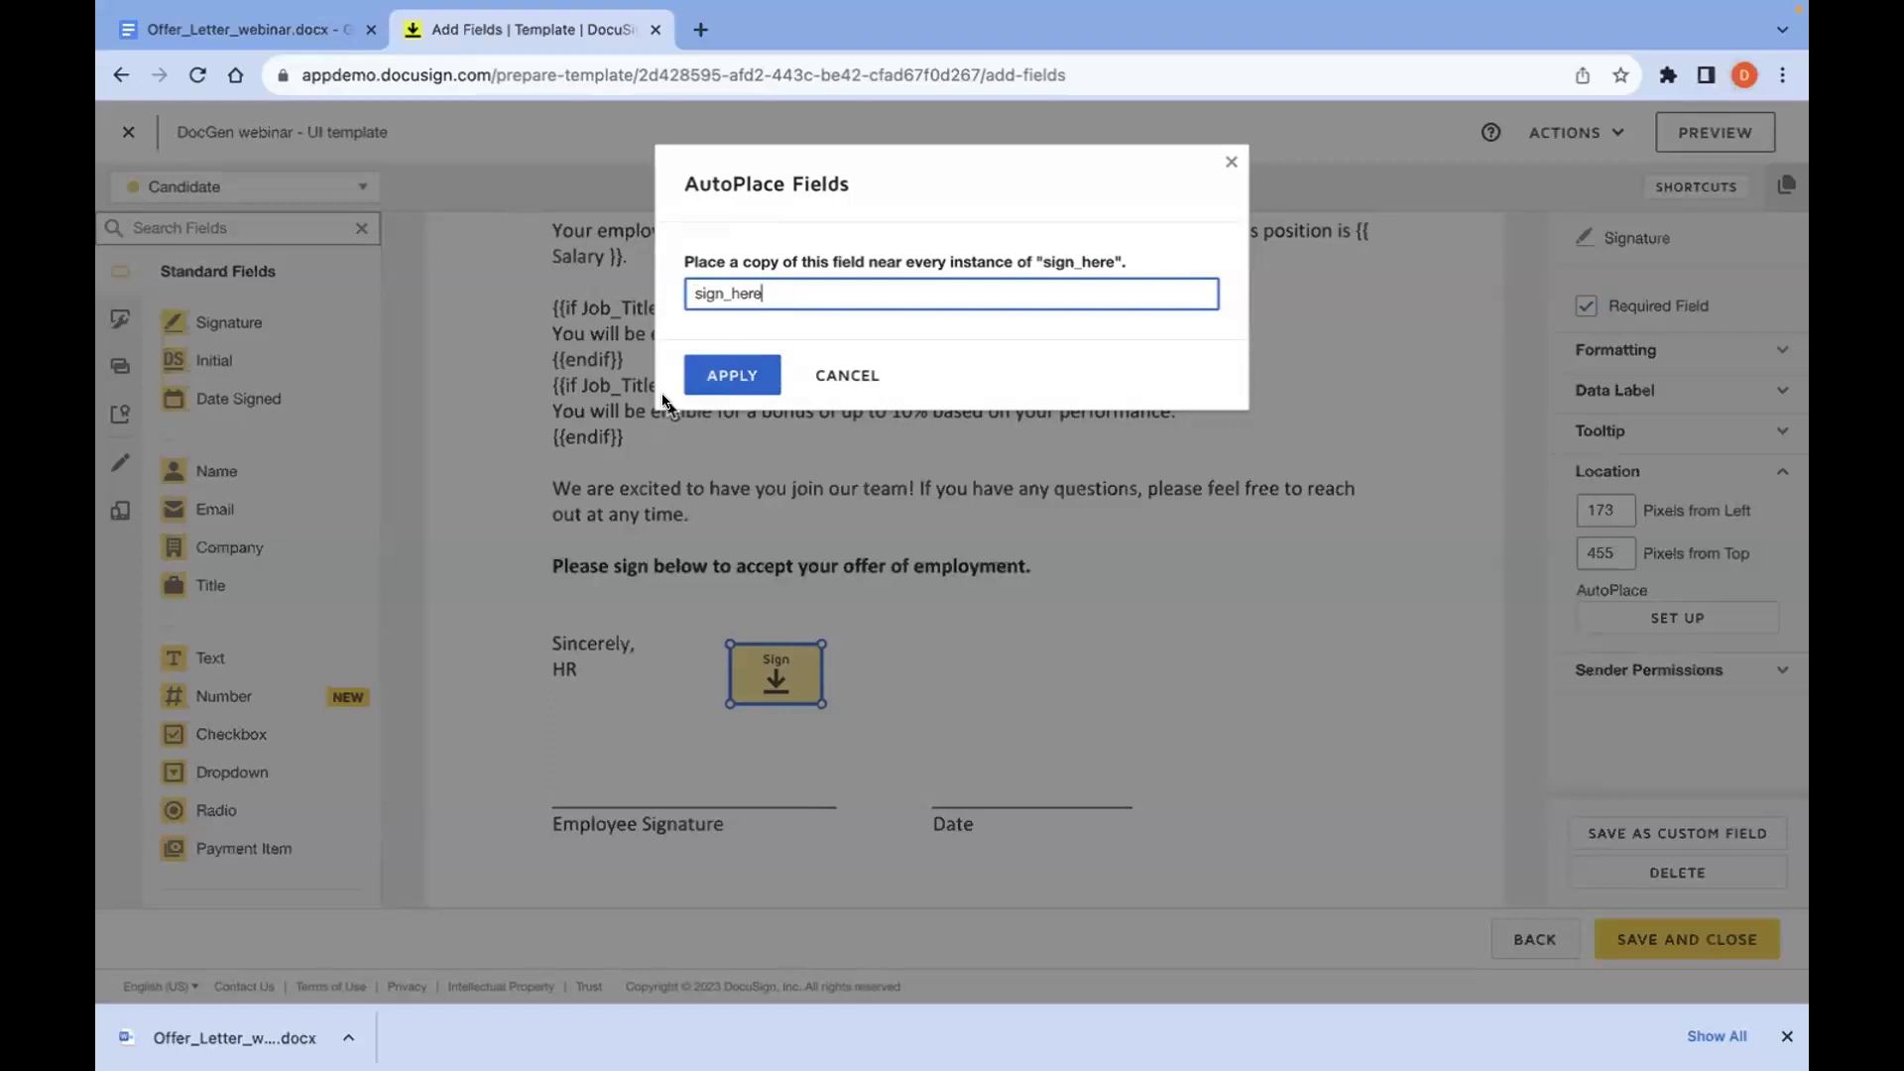
{"action": "left_click", "coordinate": [720, 376]}
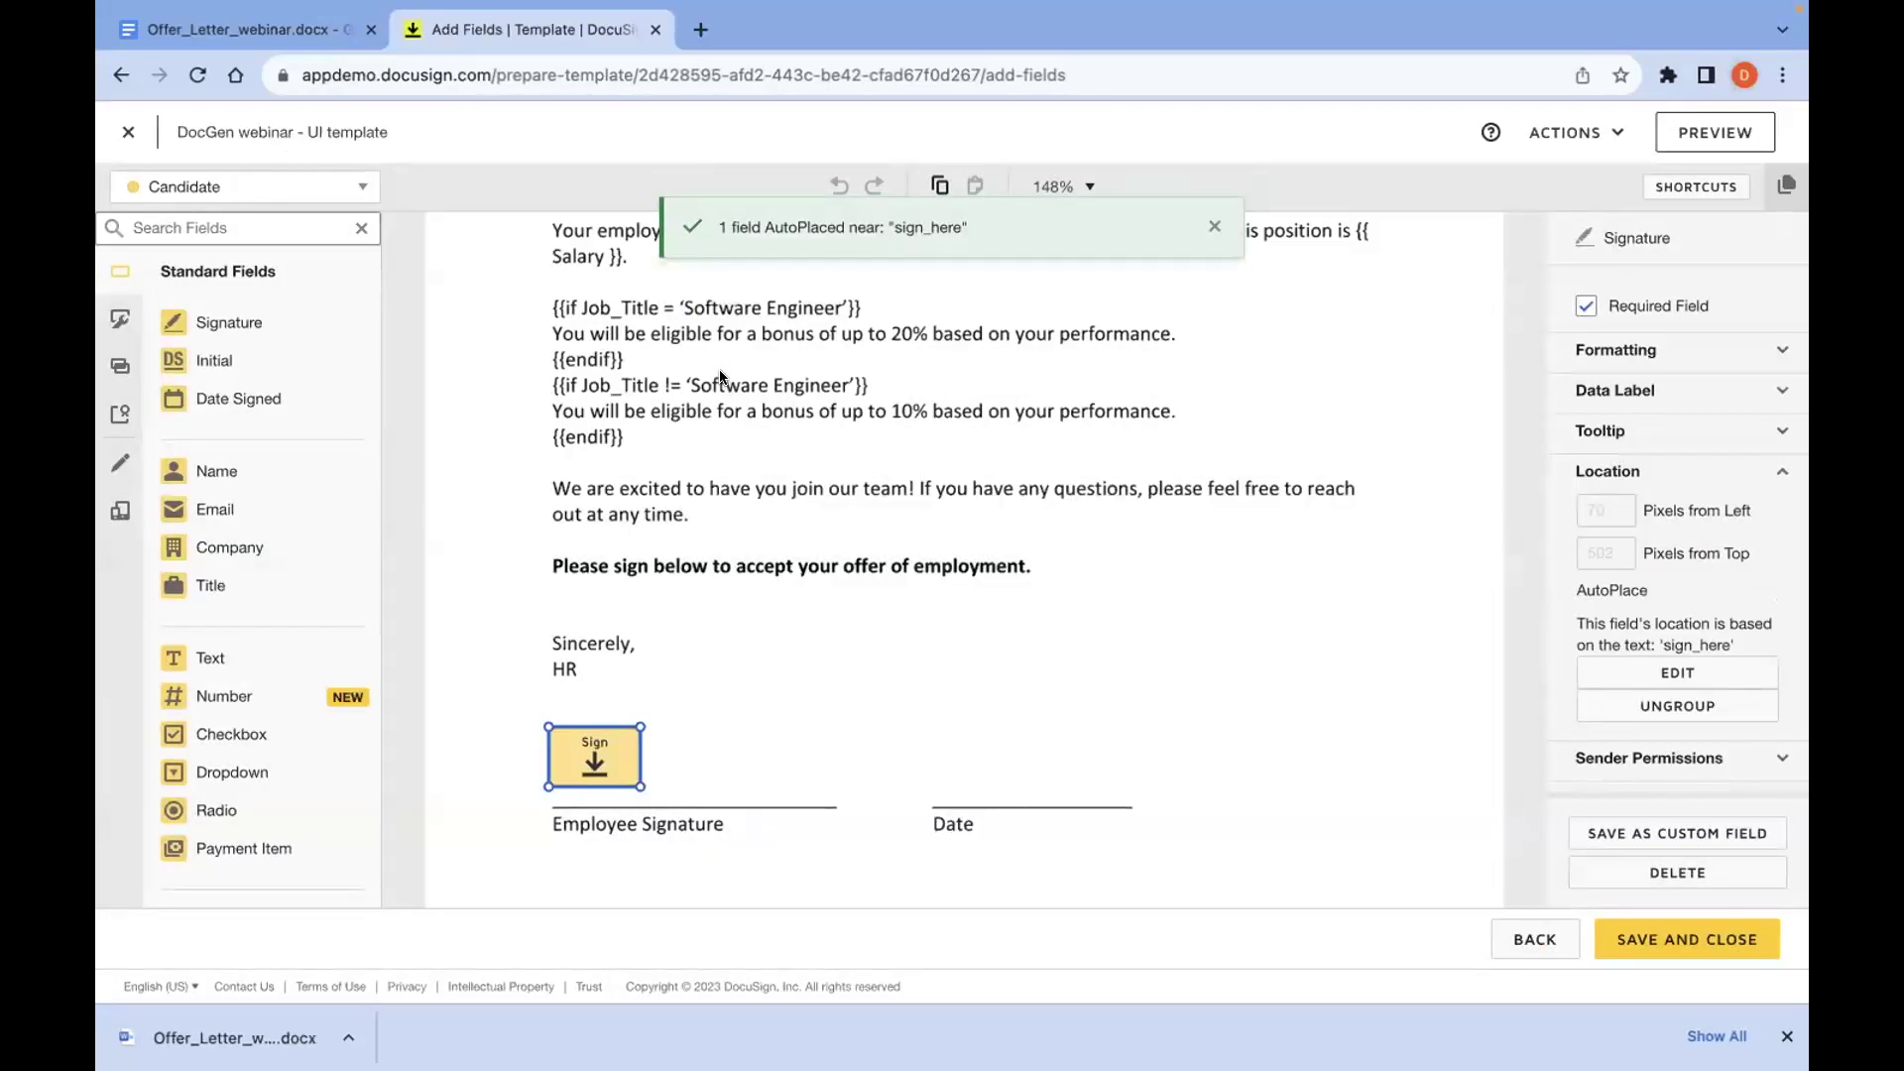
Step: Add a Date Signed field for the Candidate and AutoPlace it at the text "date_here"
{"action": "left_click_drag", "start_coordinate": [263, 408], "coordinate": [861, 662]}
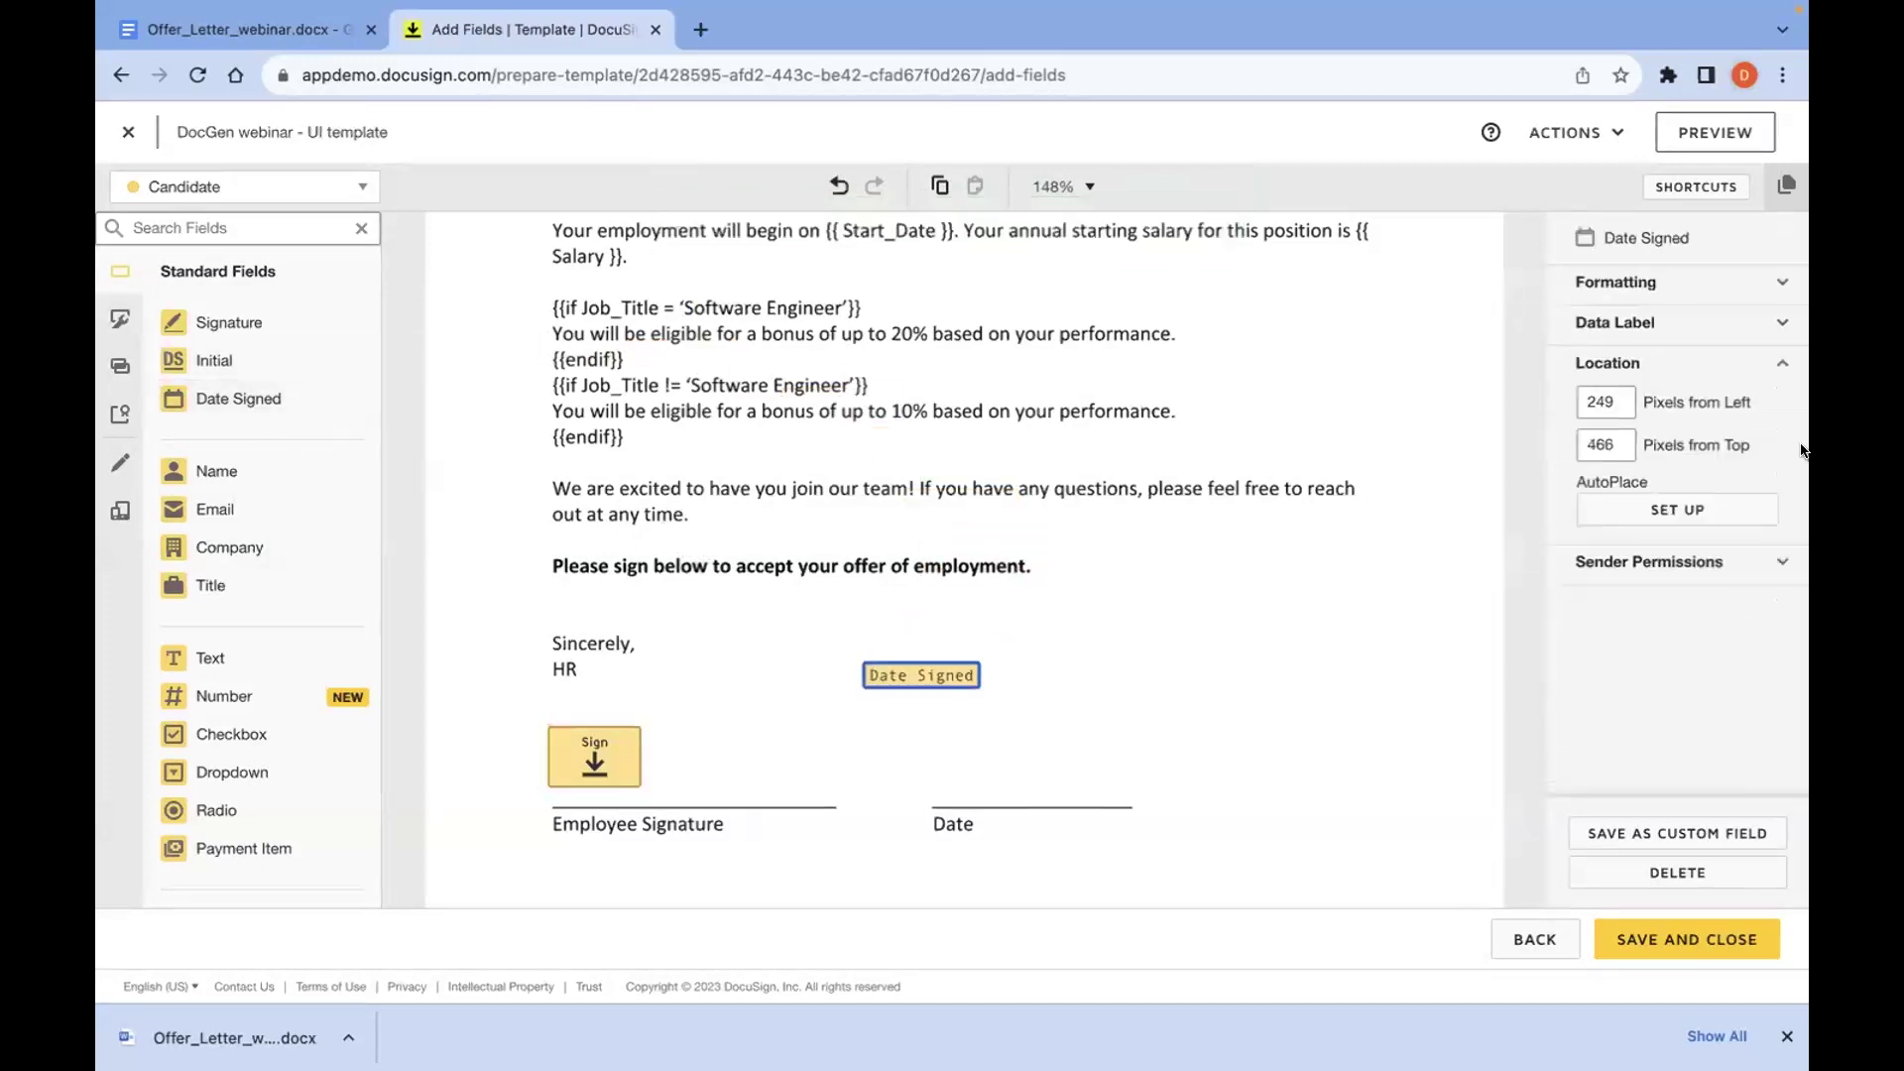
{"action": "left_click", "coordinate": [1718, 513]}
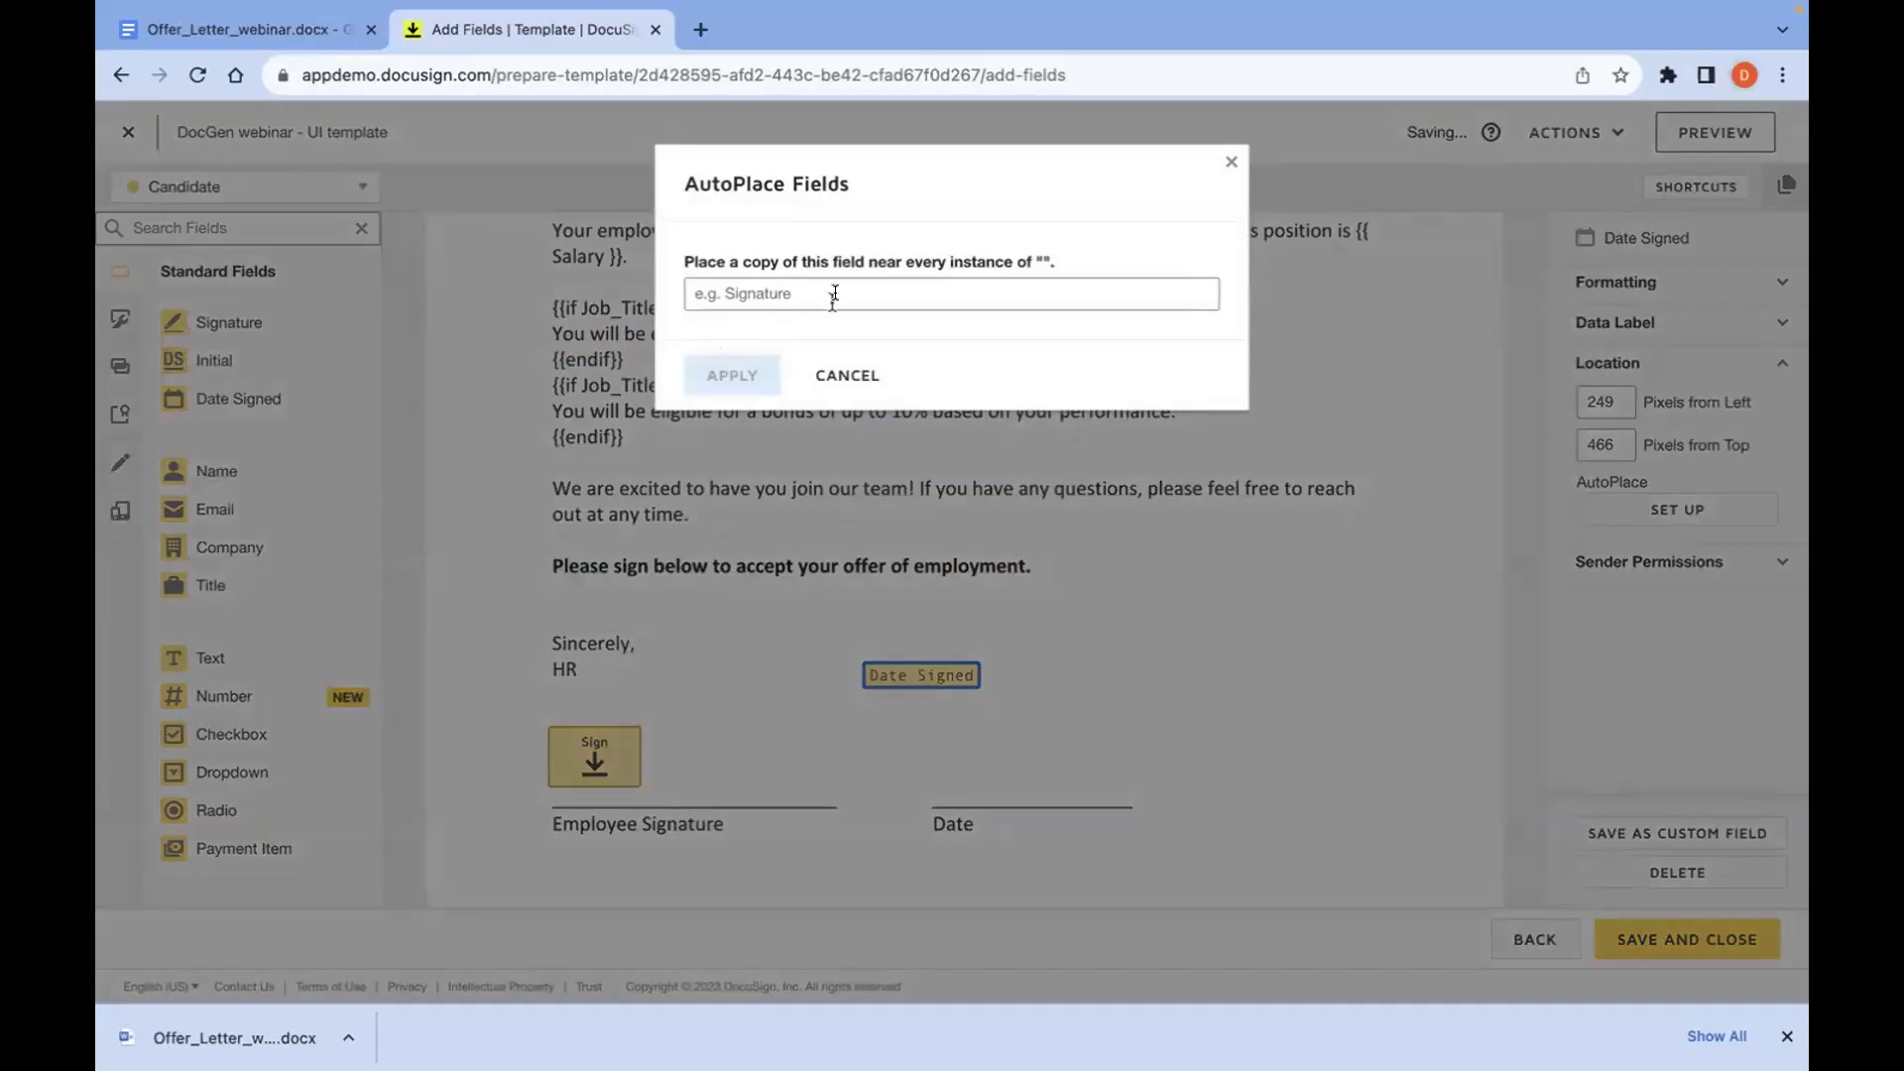
{"action": "left_click", "coordinate": [835, 295]}
{"action": "type", "text": "date_here"}
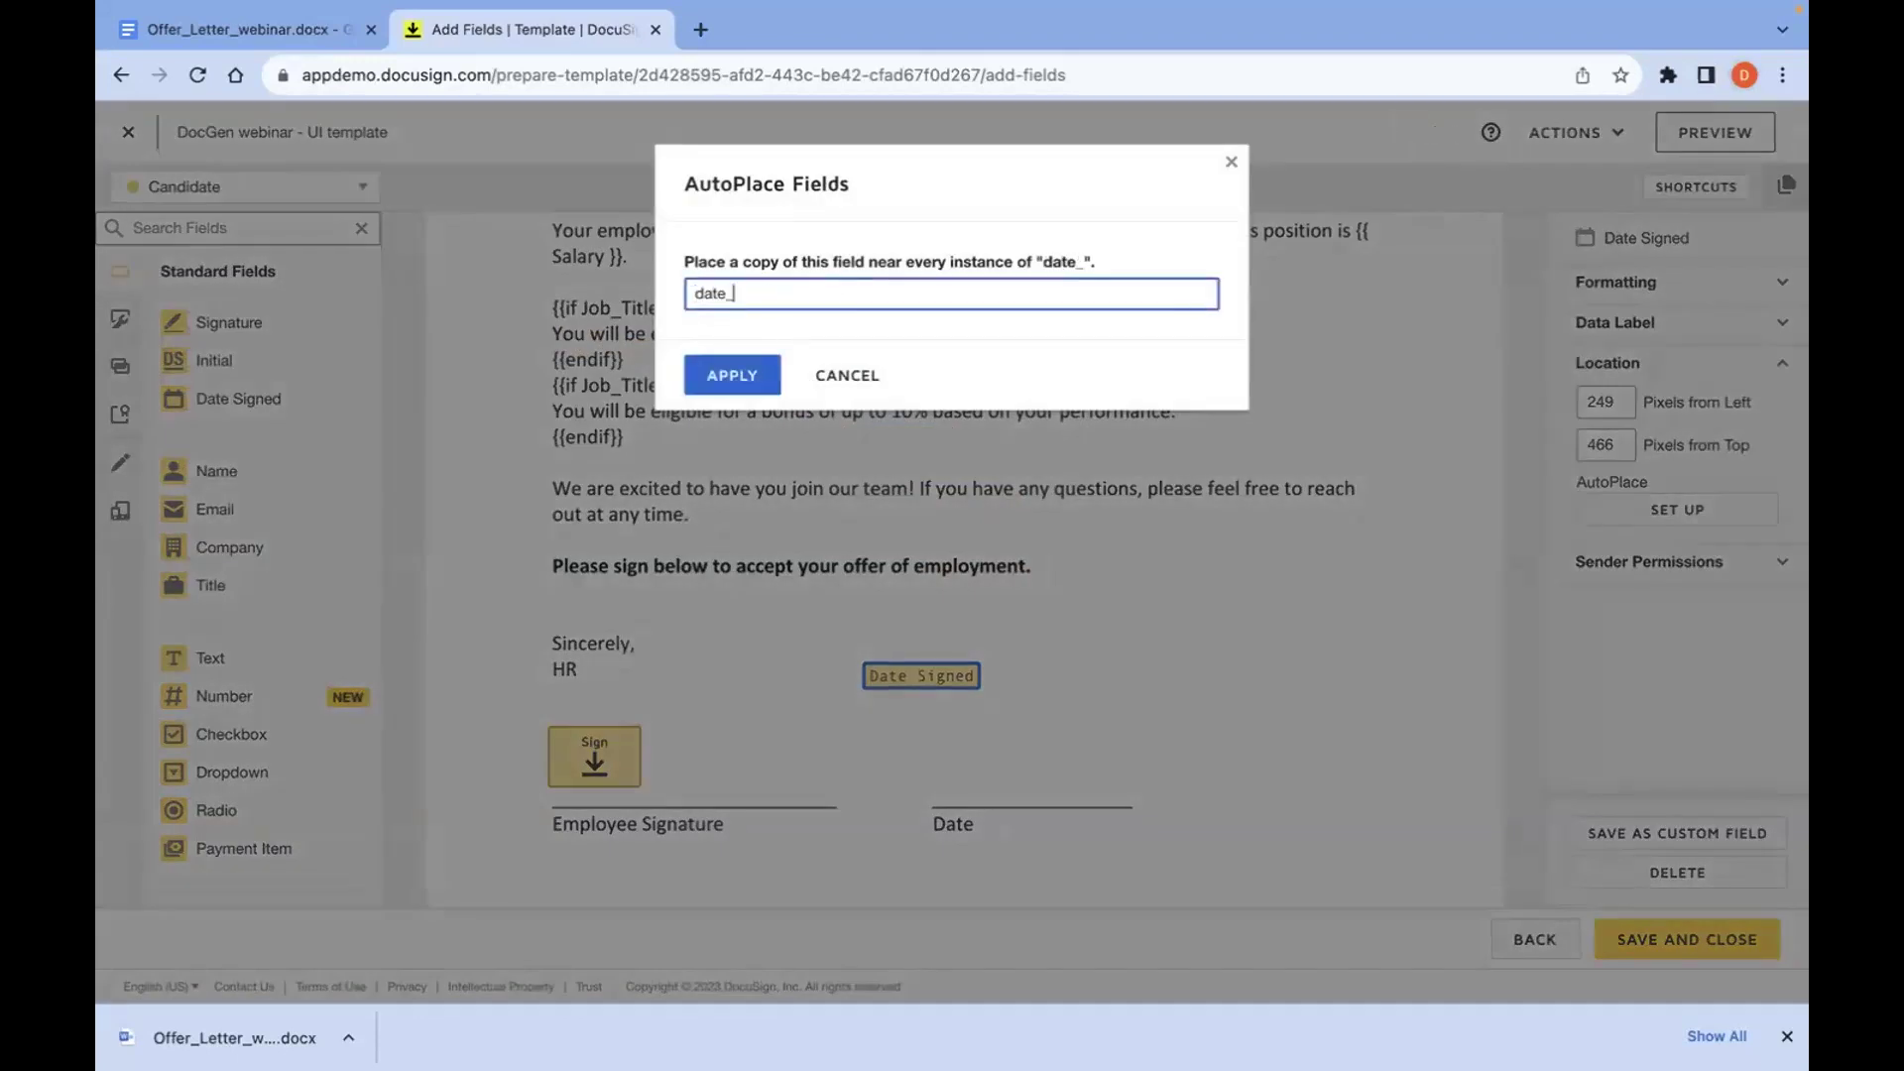
{"action": "left_click", "coordinate": [714, 369]}
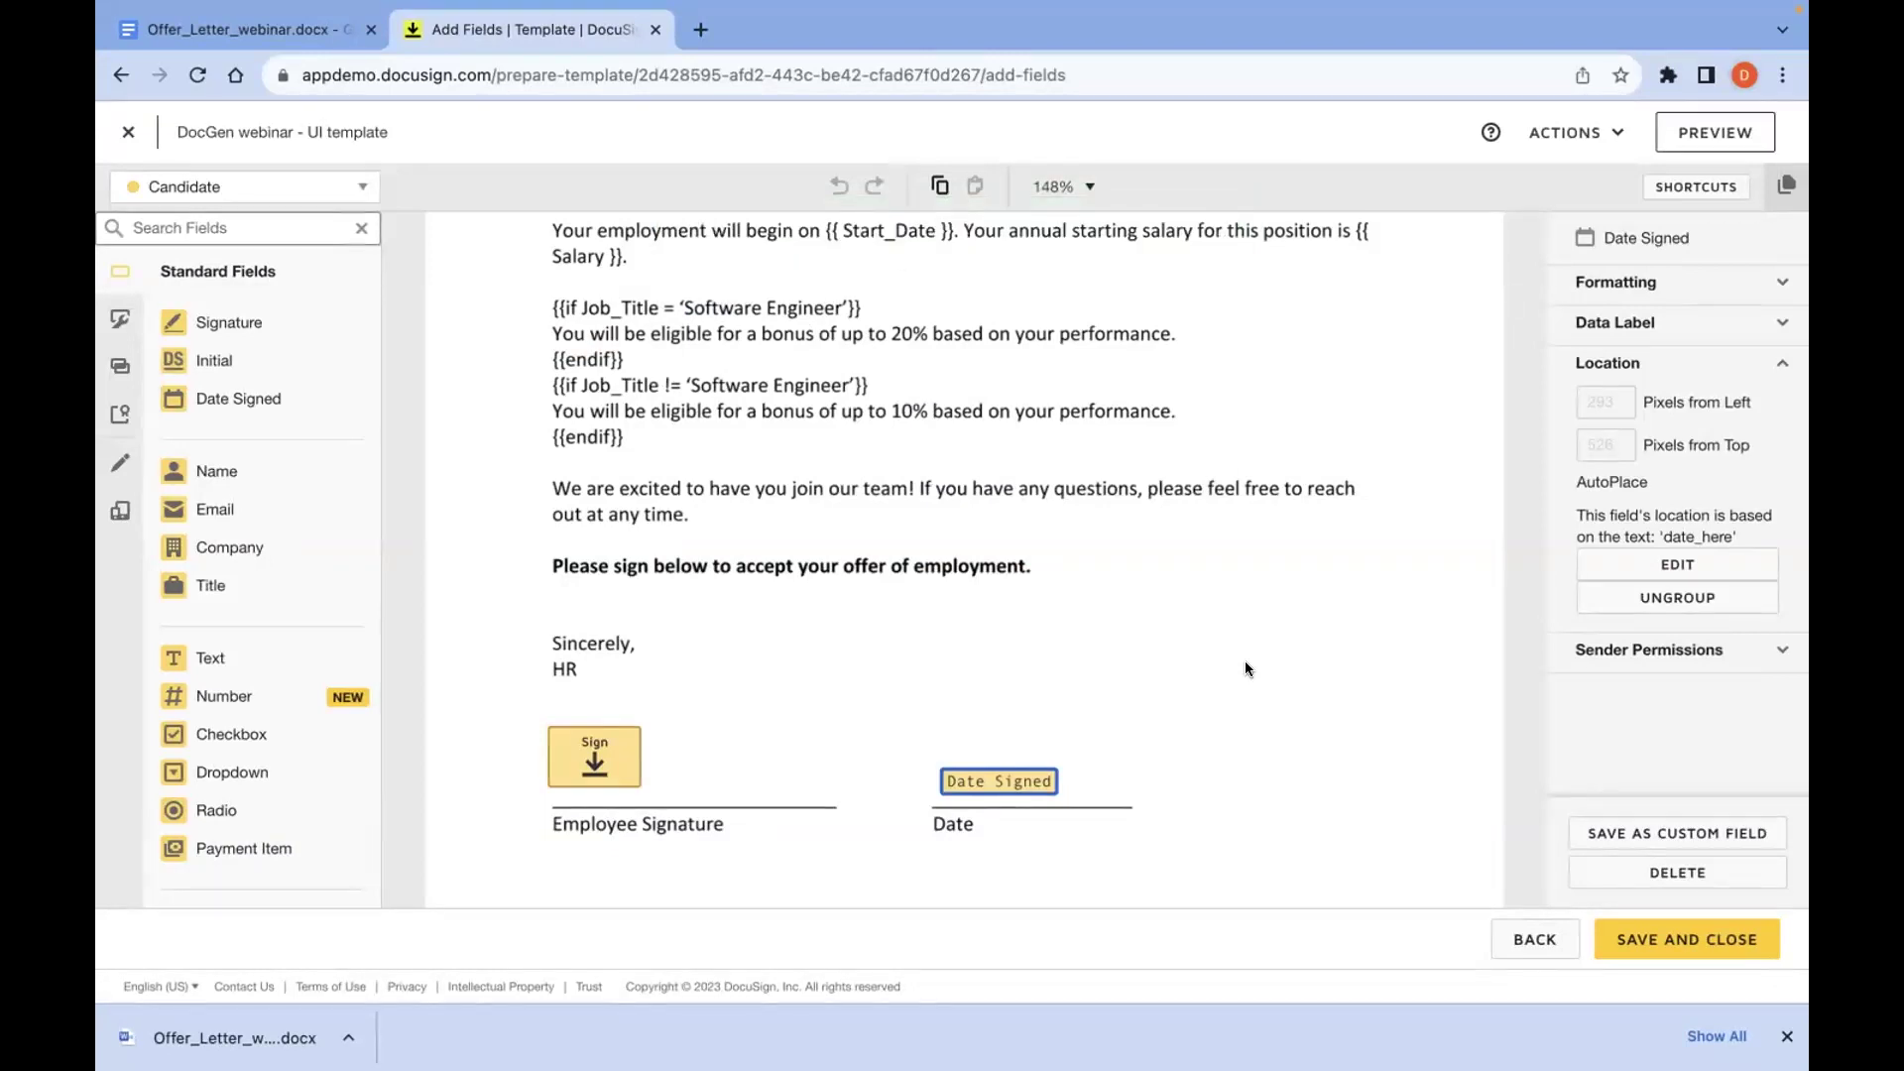
Step: Review the offer letter template with its Signature and Date Signed fields, then save and close it
{"action": "scroll", "coordinate": [1245, 668], "scroll_direction": "up", "scroll_amount": 3}
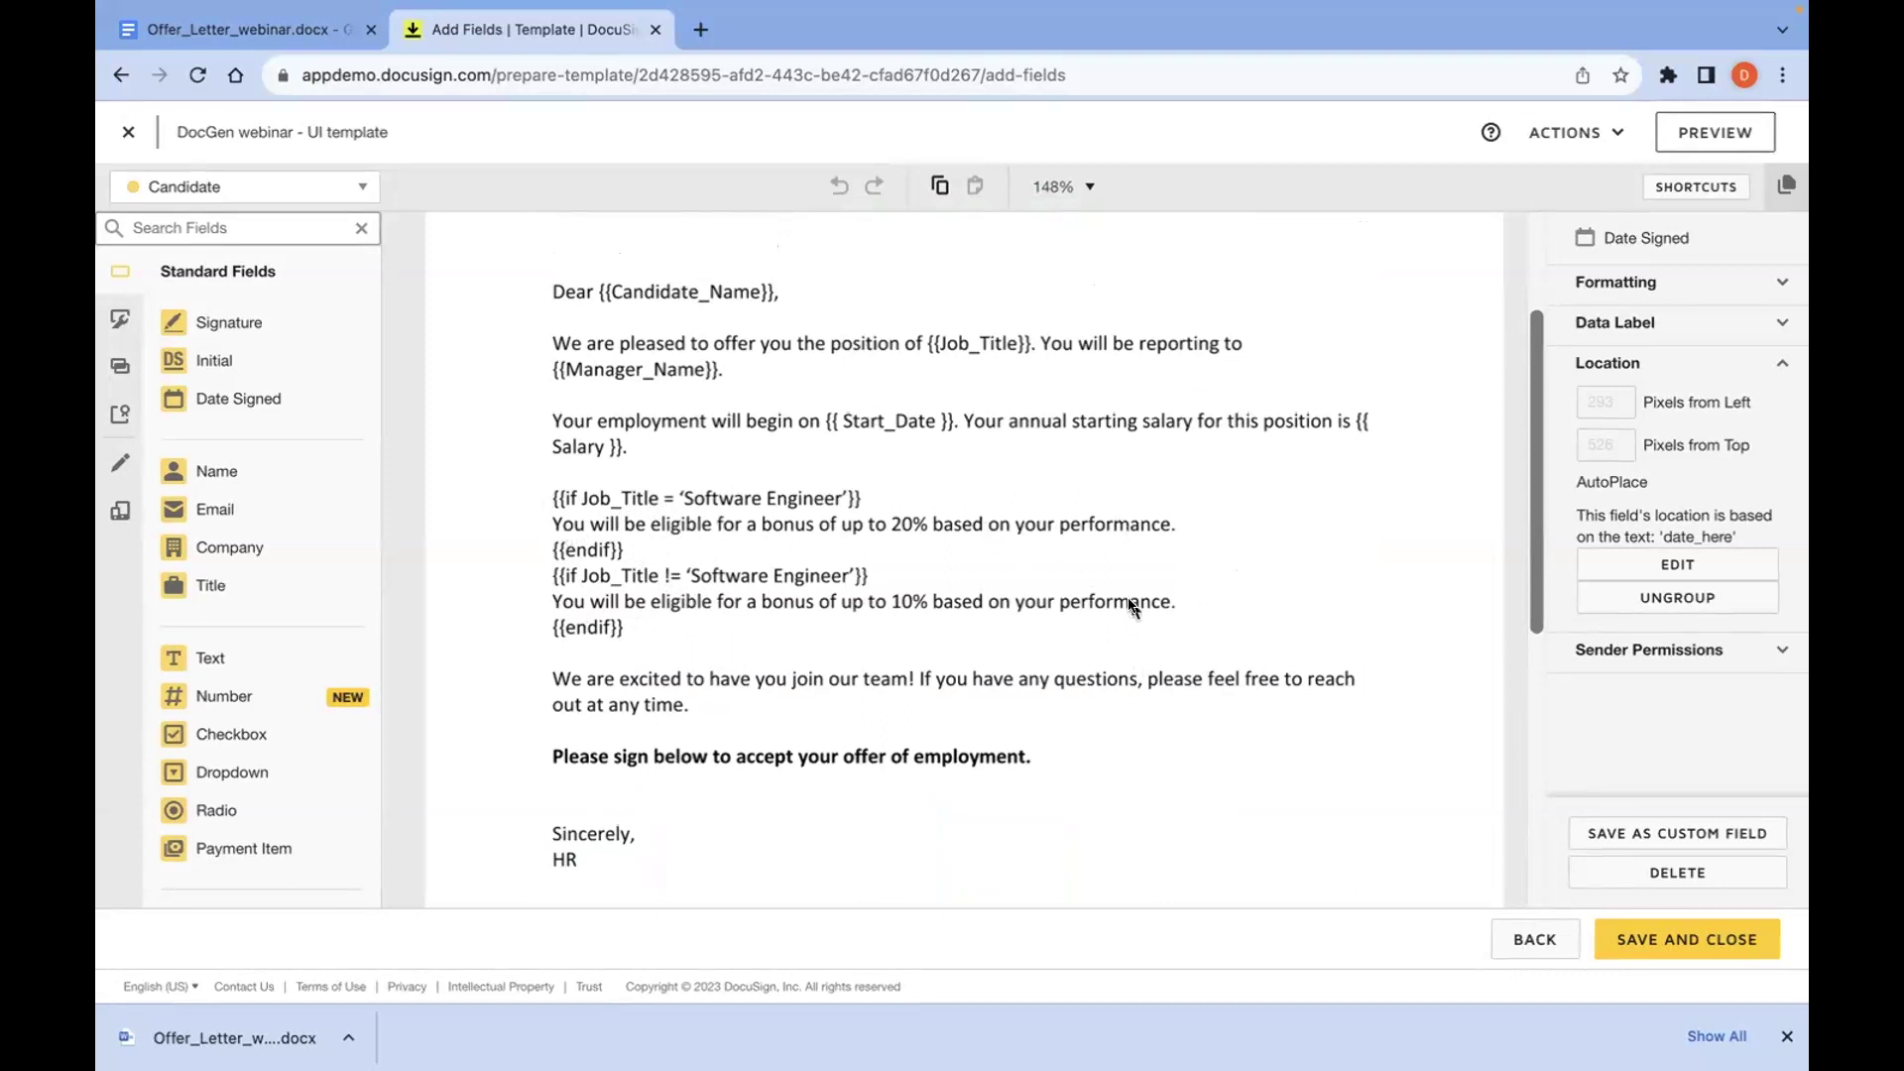
{"action": "scroll", "coordinate": [1118, 682], "scroll_direction": "down", "scroll_amount": 3}
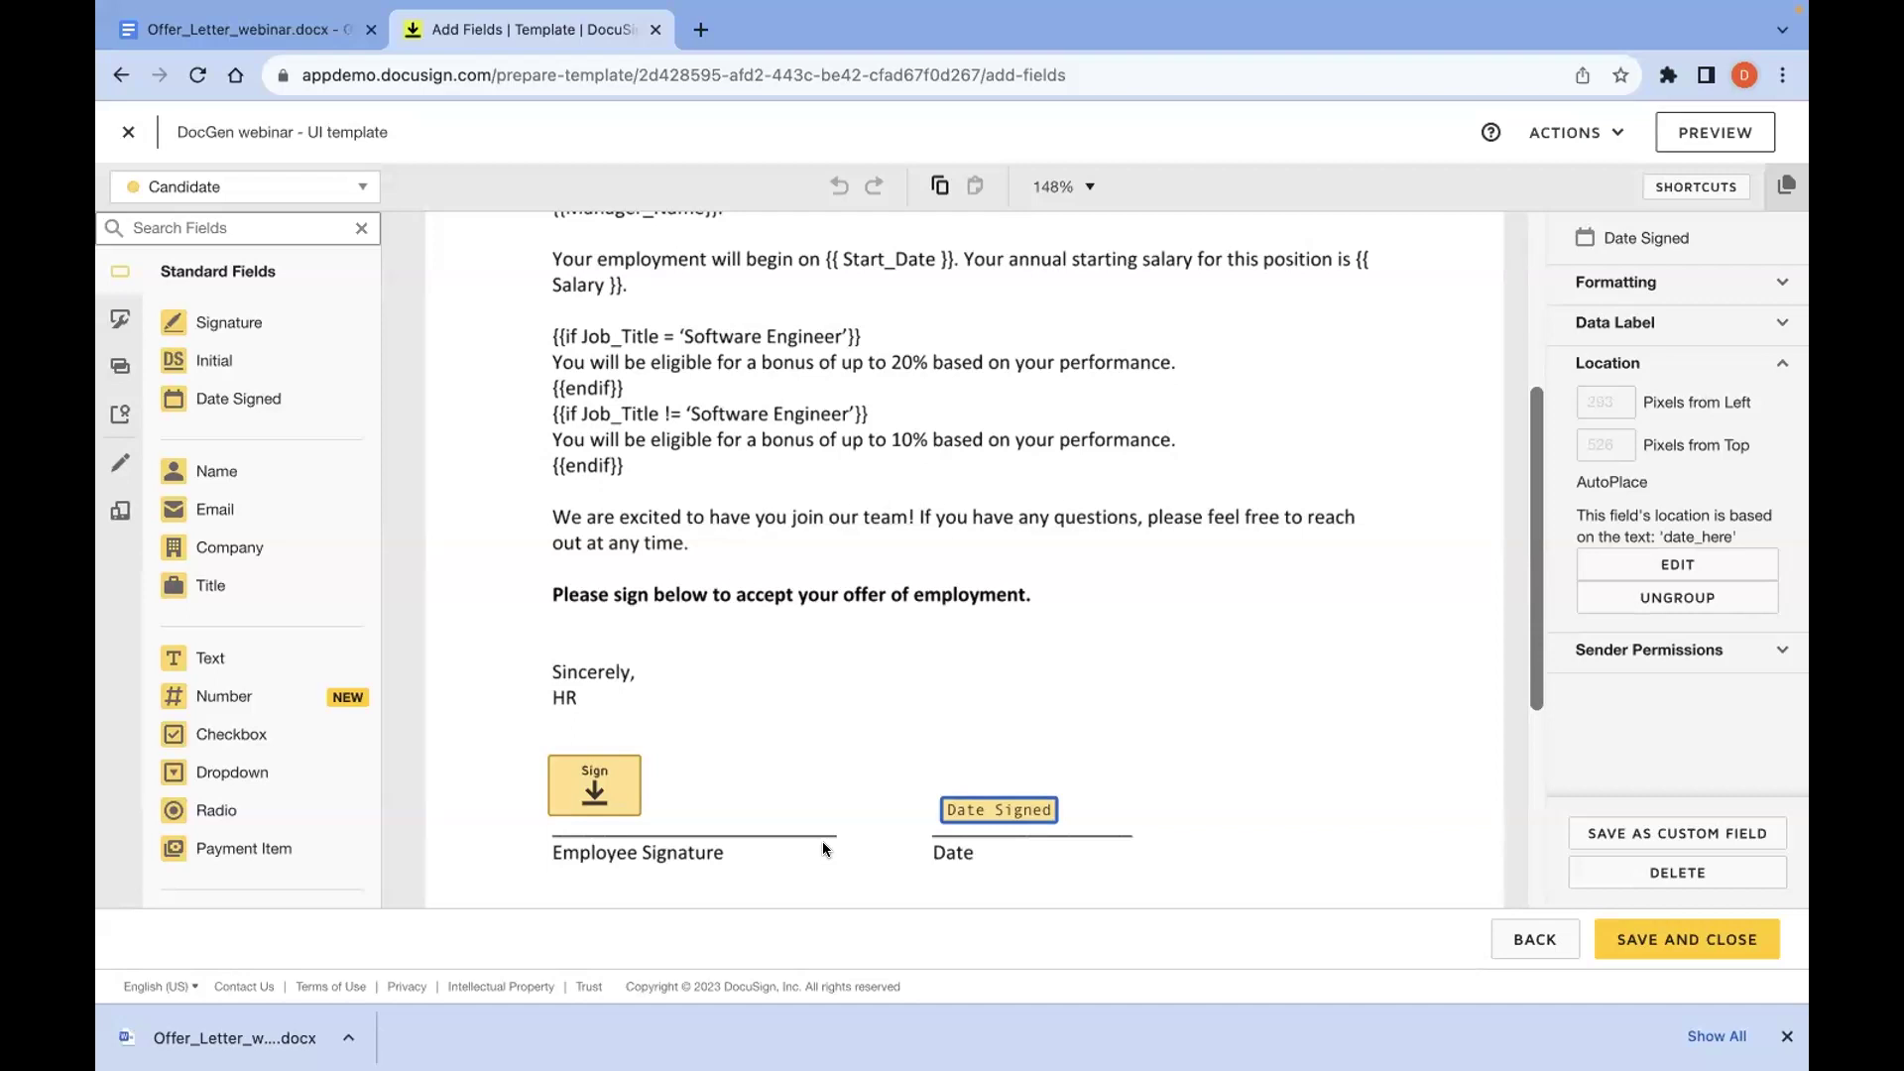
{"action": "scroll", "coordinate": [823, 841], "scroll_direction": "up", "scroll_amount": 3}
{"action": "scroll", "coordinate": [869, 711], "scroll_direction": "down", "scroll_amount": 4}
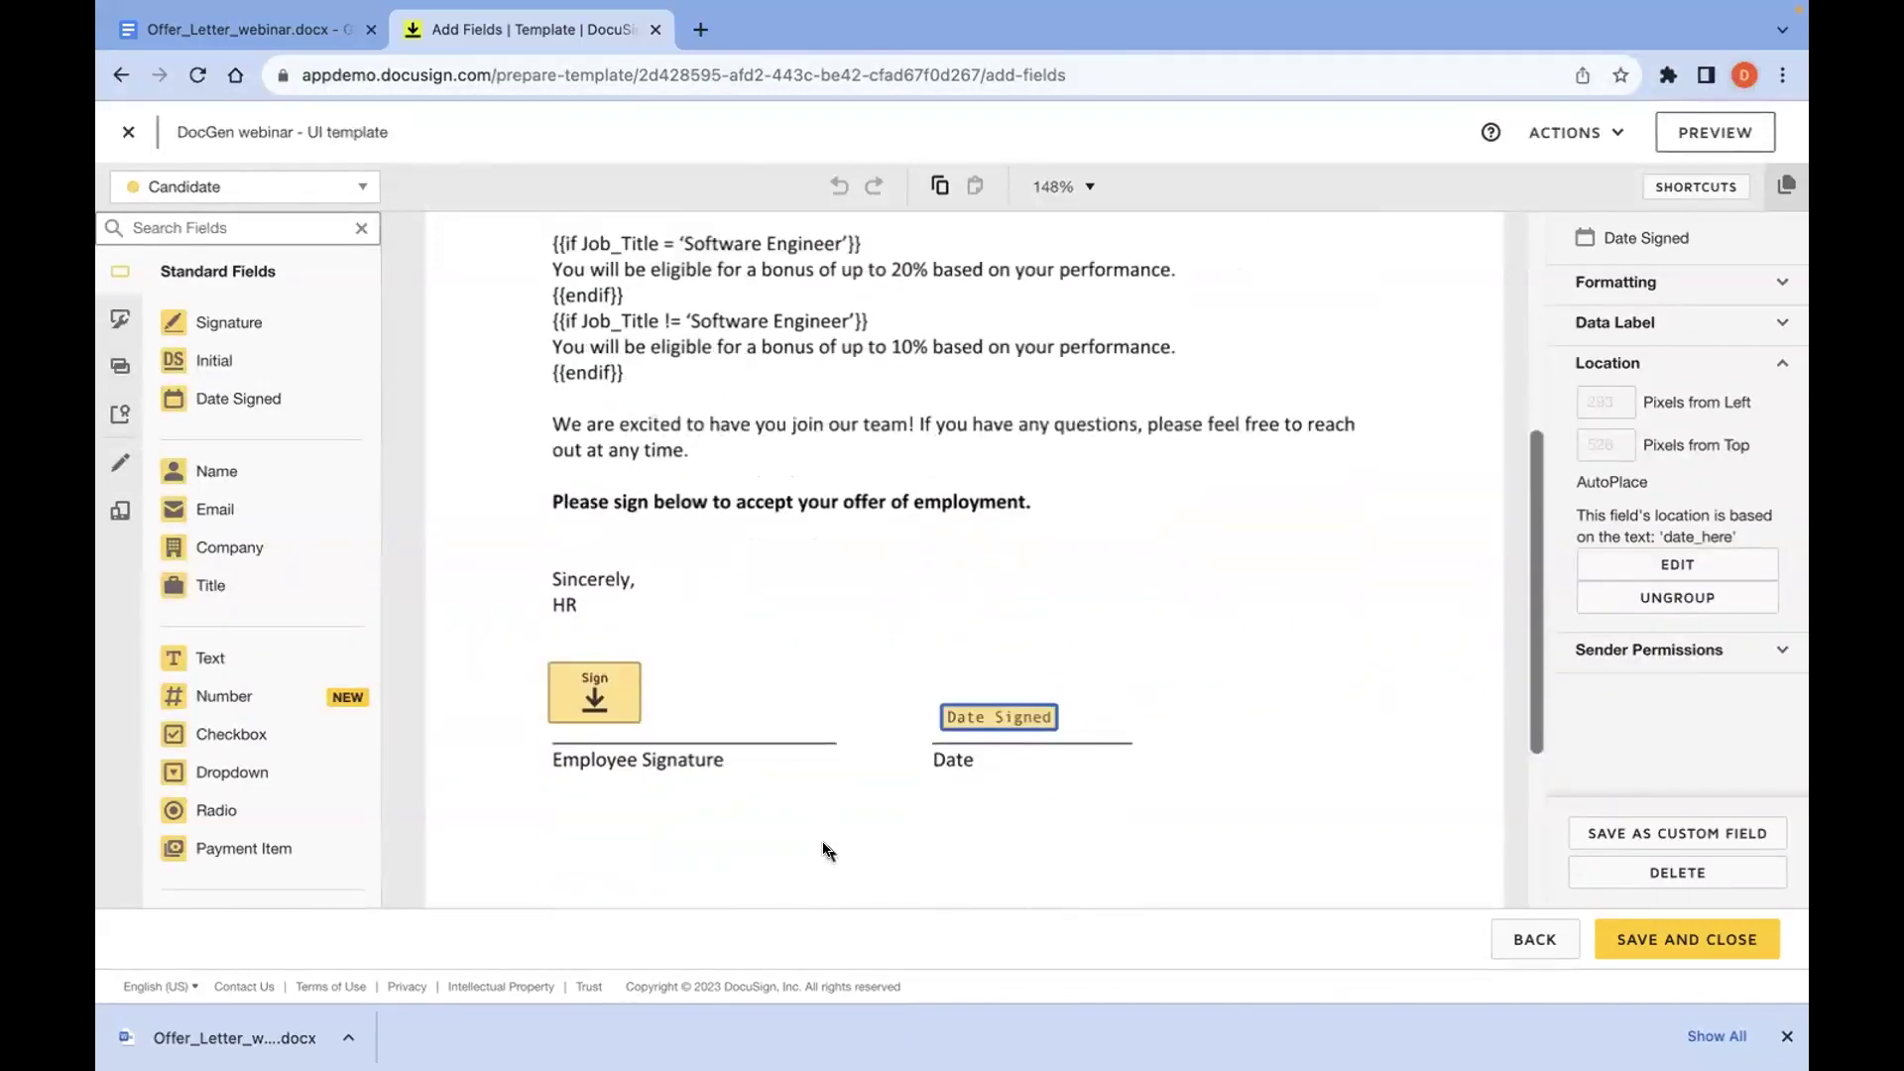
{"action": "left_click", "coordinate": [1702, 940]}
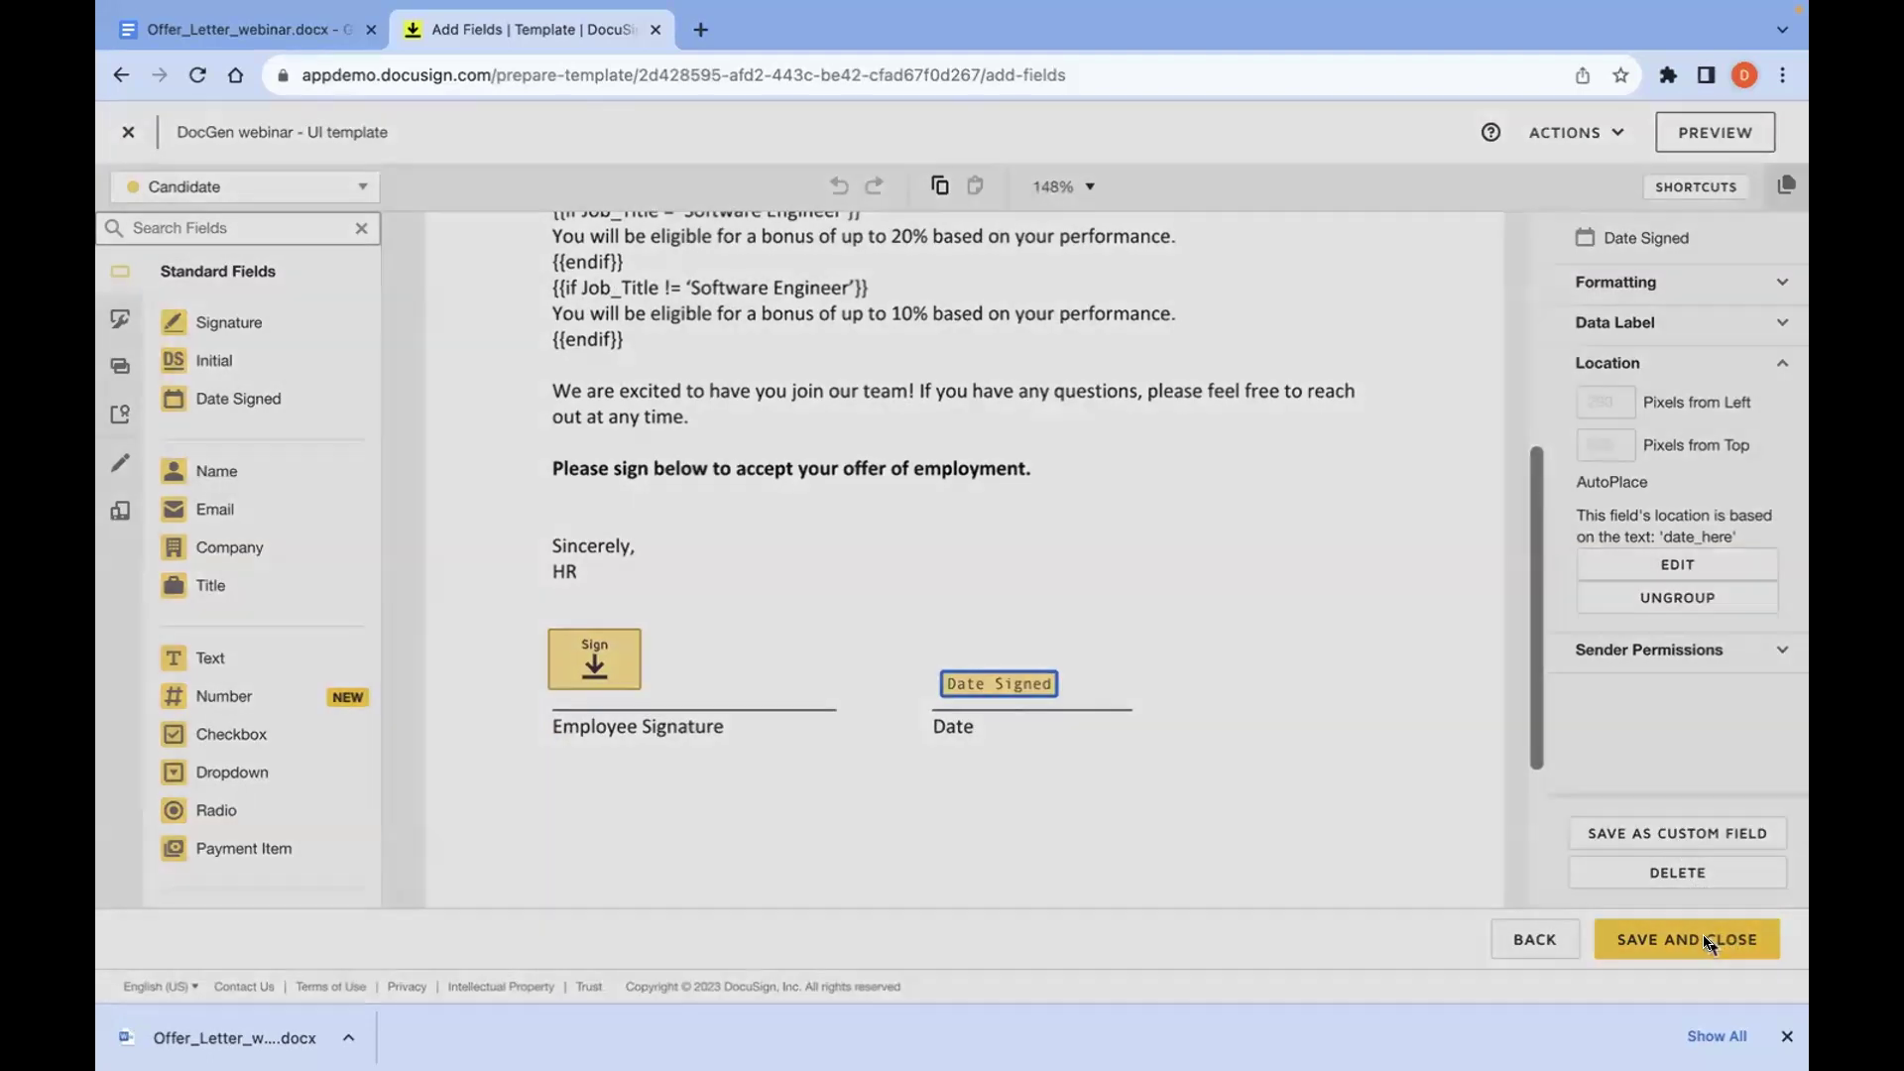
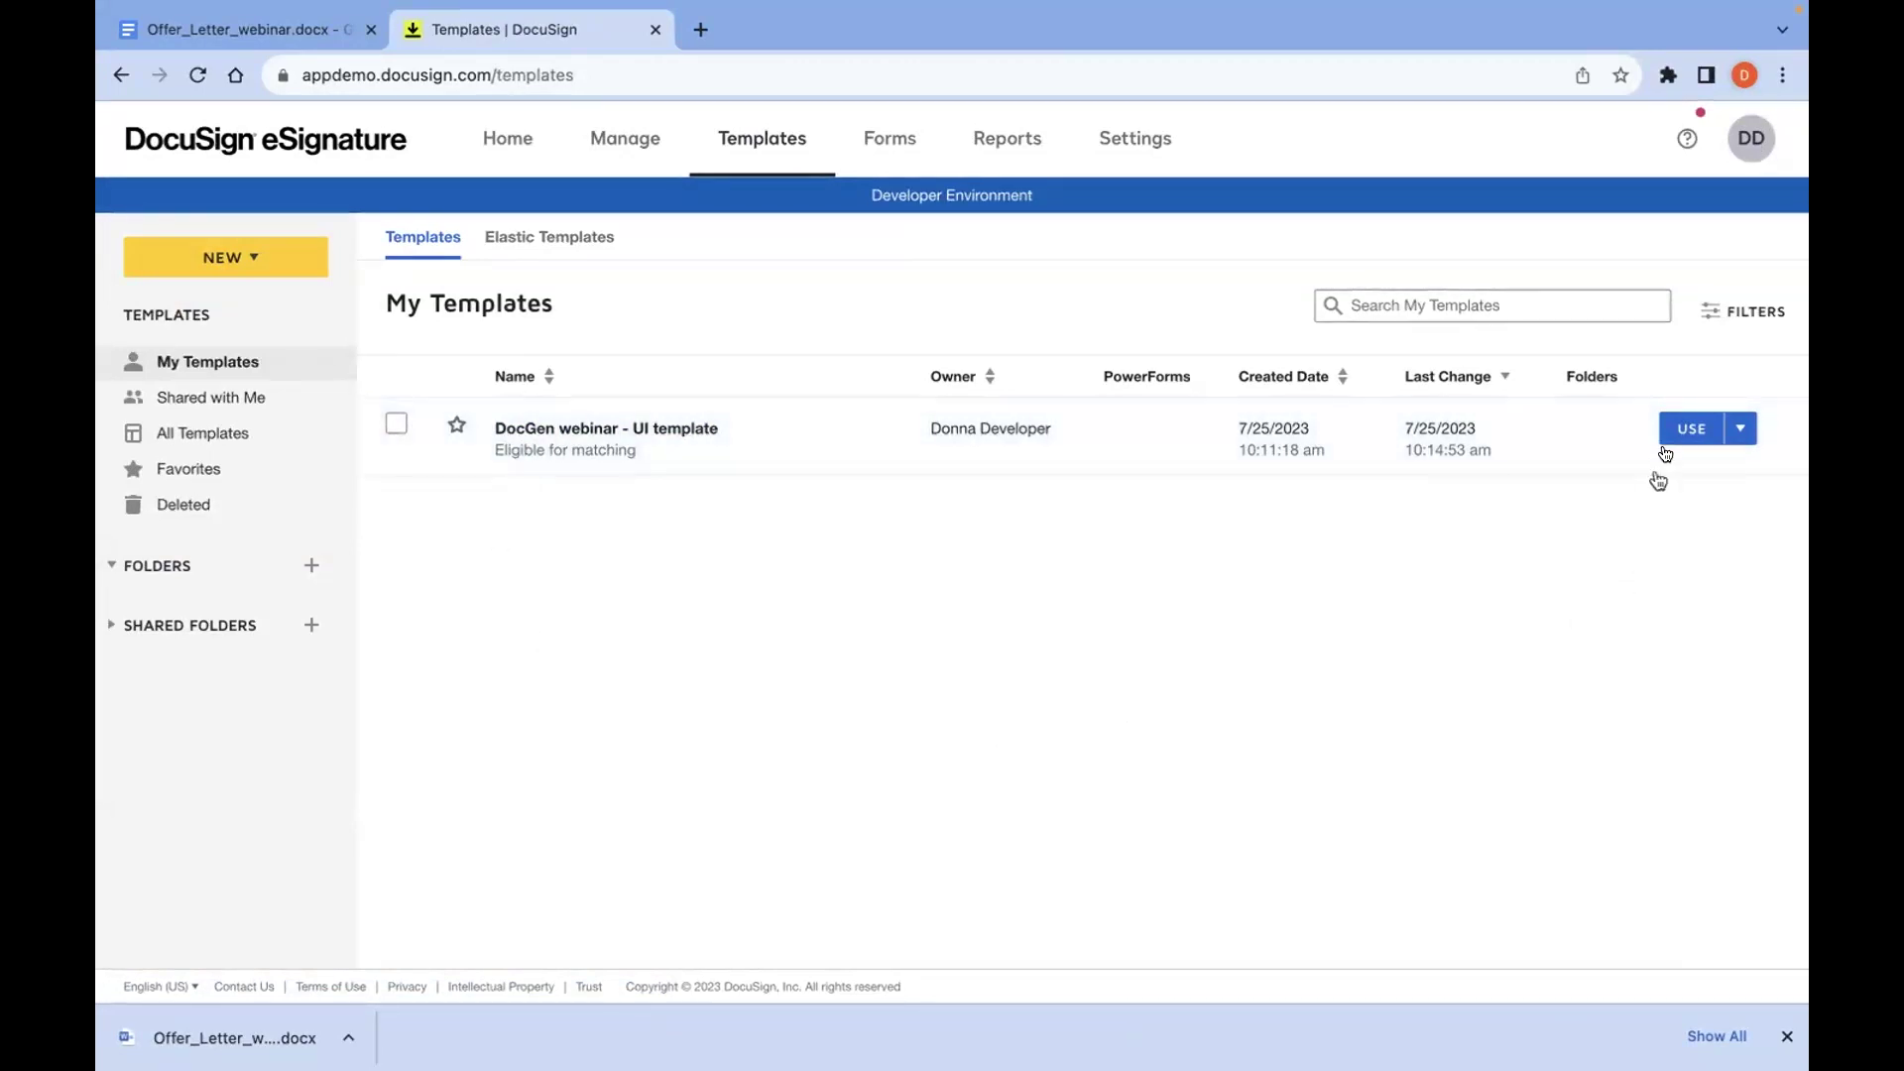
Step: Start a new envelope from the "DocGen webinar - UI template" and go to its Candidate recipient
{"action": "left_click", "coordinate": [1692, 429]}
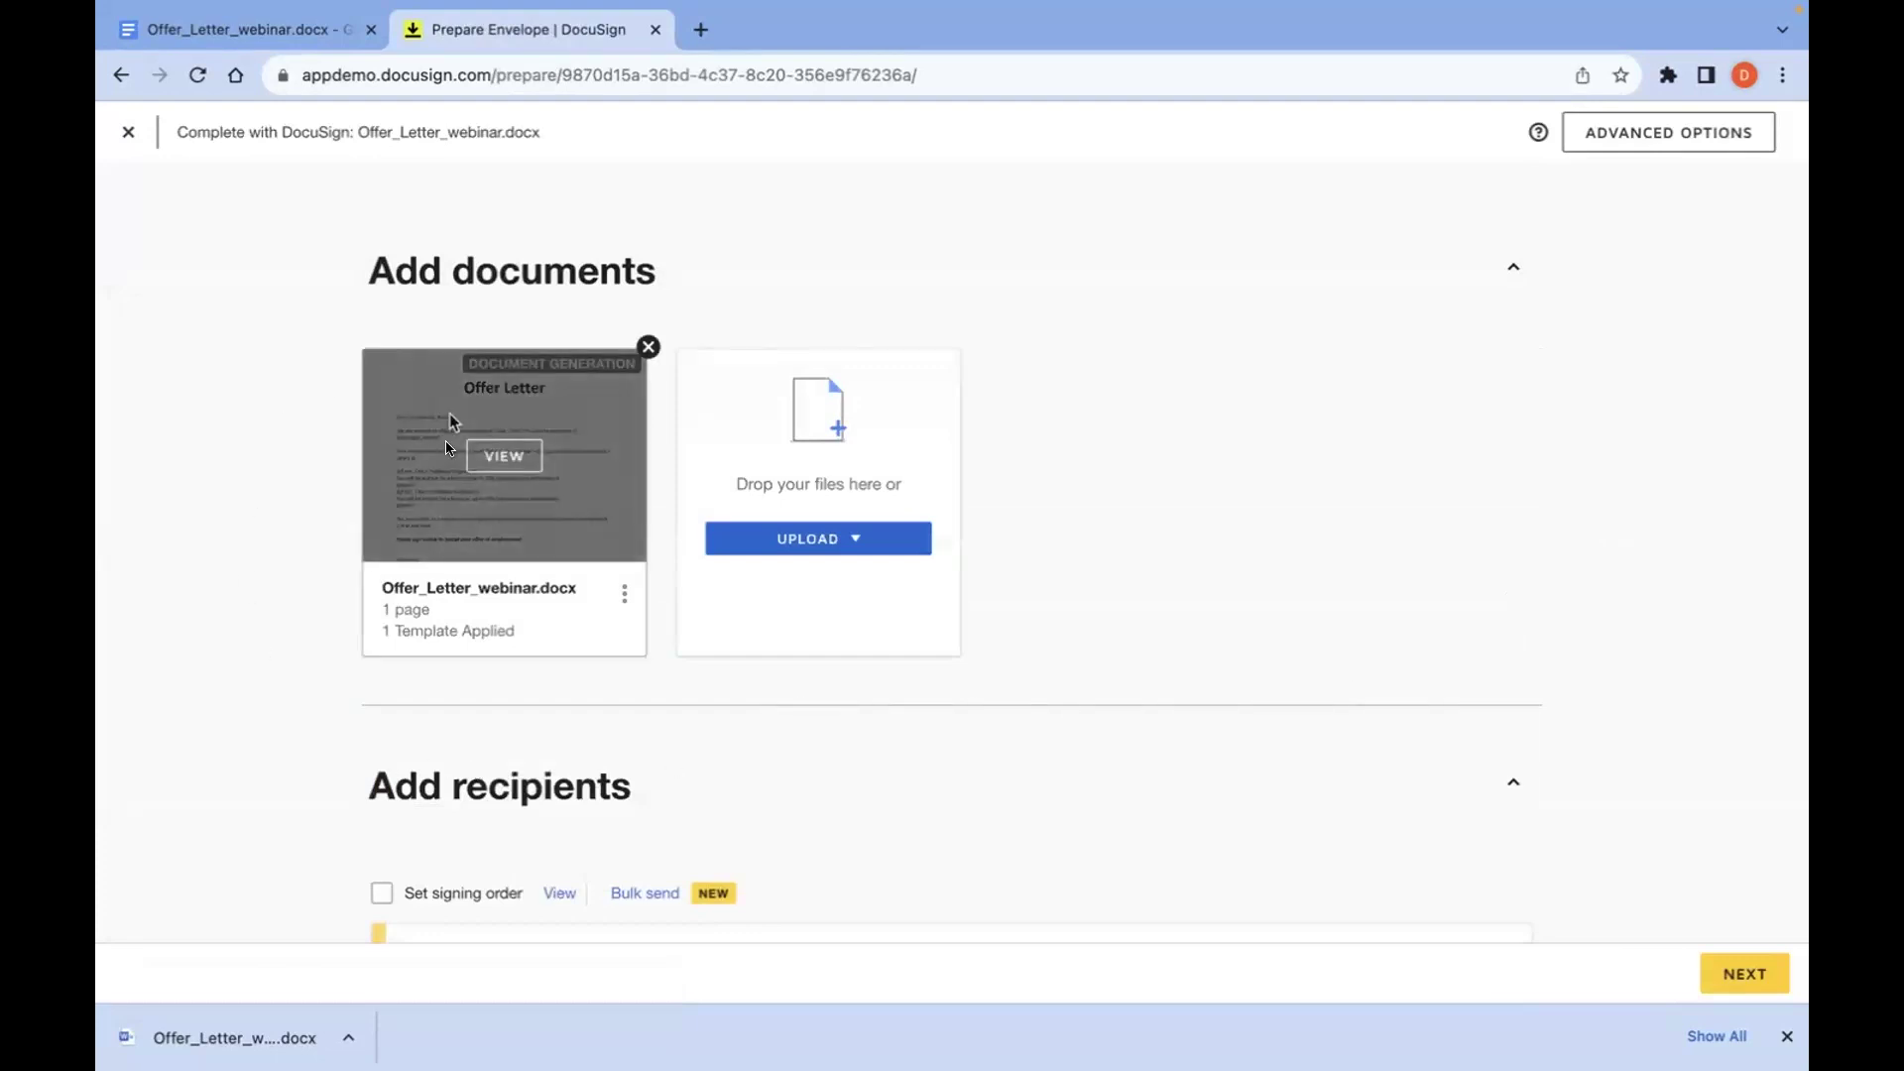
{"action": "scroll", "coordinate": [291, 593], "scroll_direction": "down", "scroll_amount": 5}
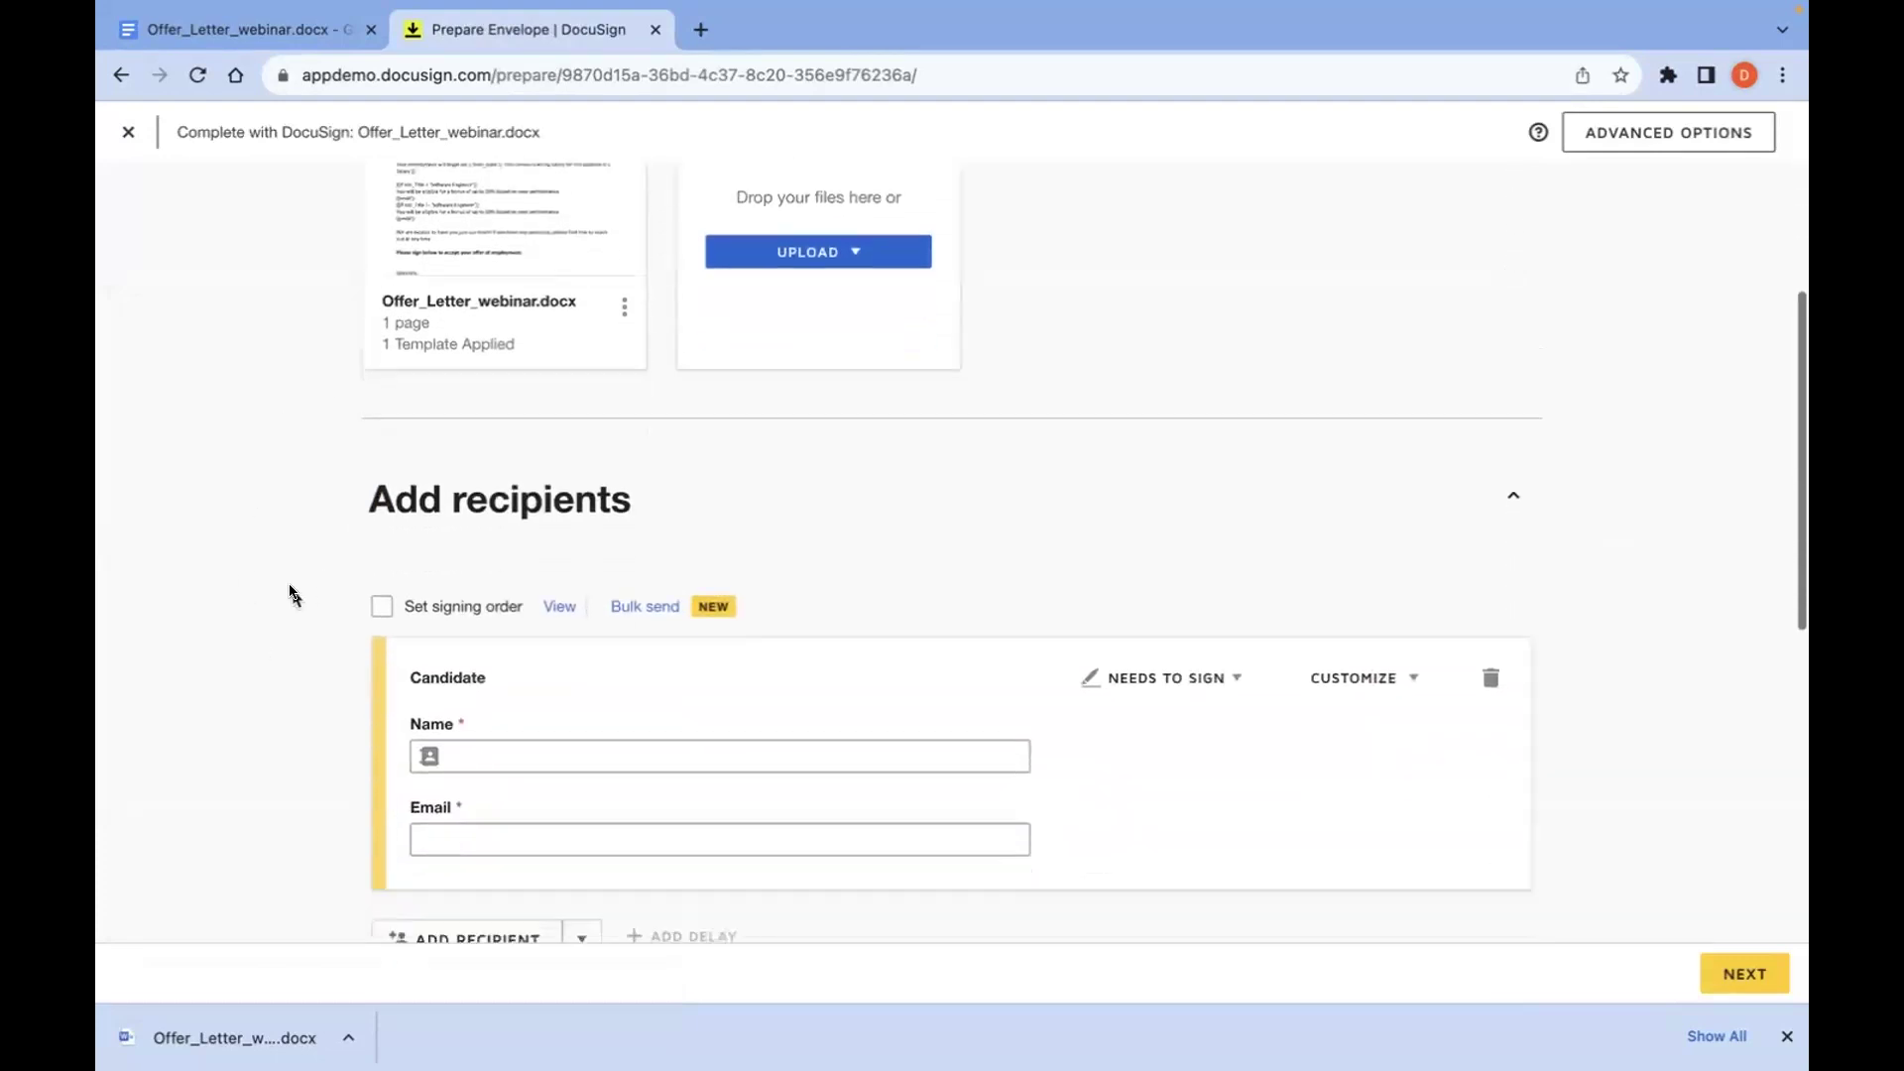
{"action": "scroll", "coordinate": [290, 592], "scroll_direction": "down", "scroll_amount": 1}
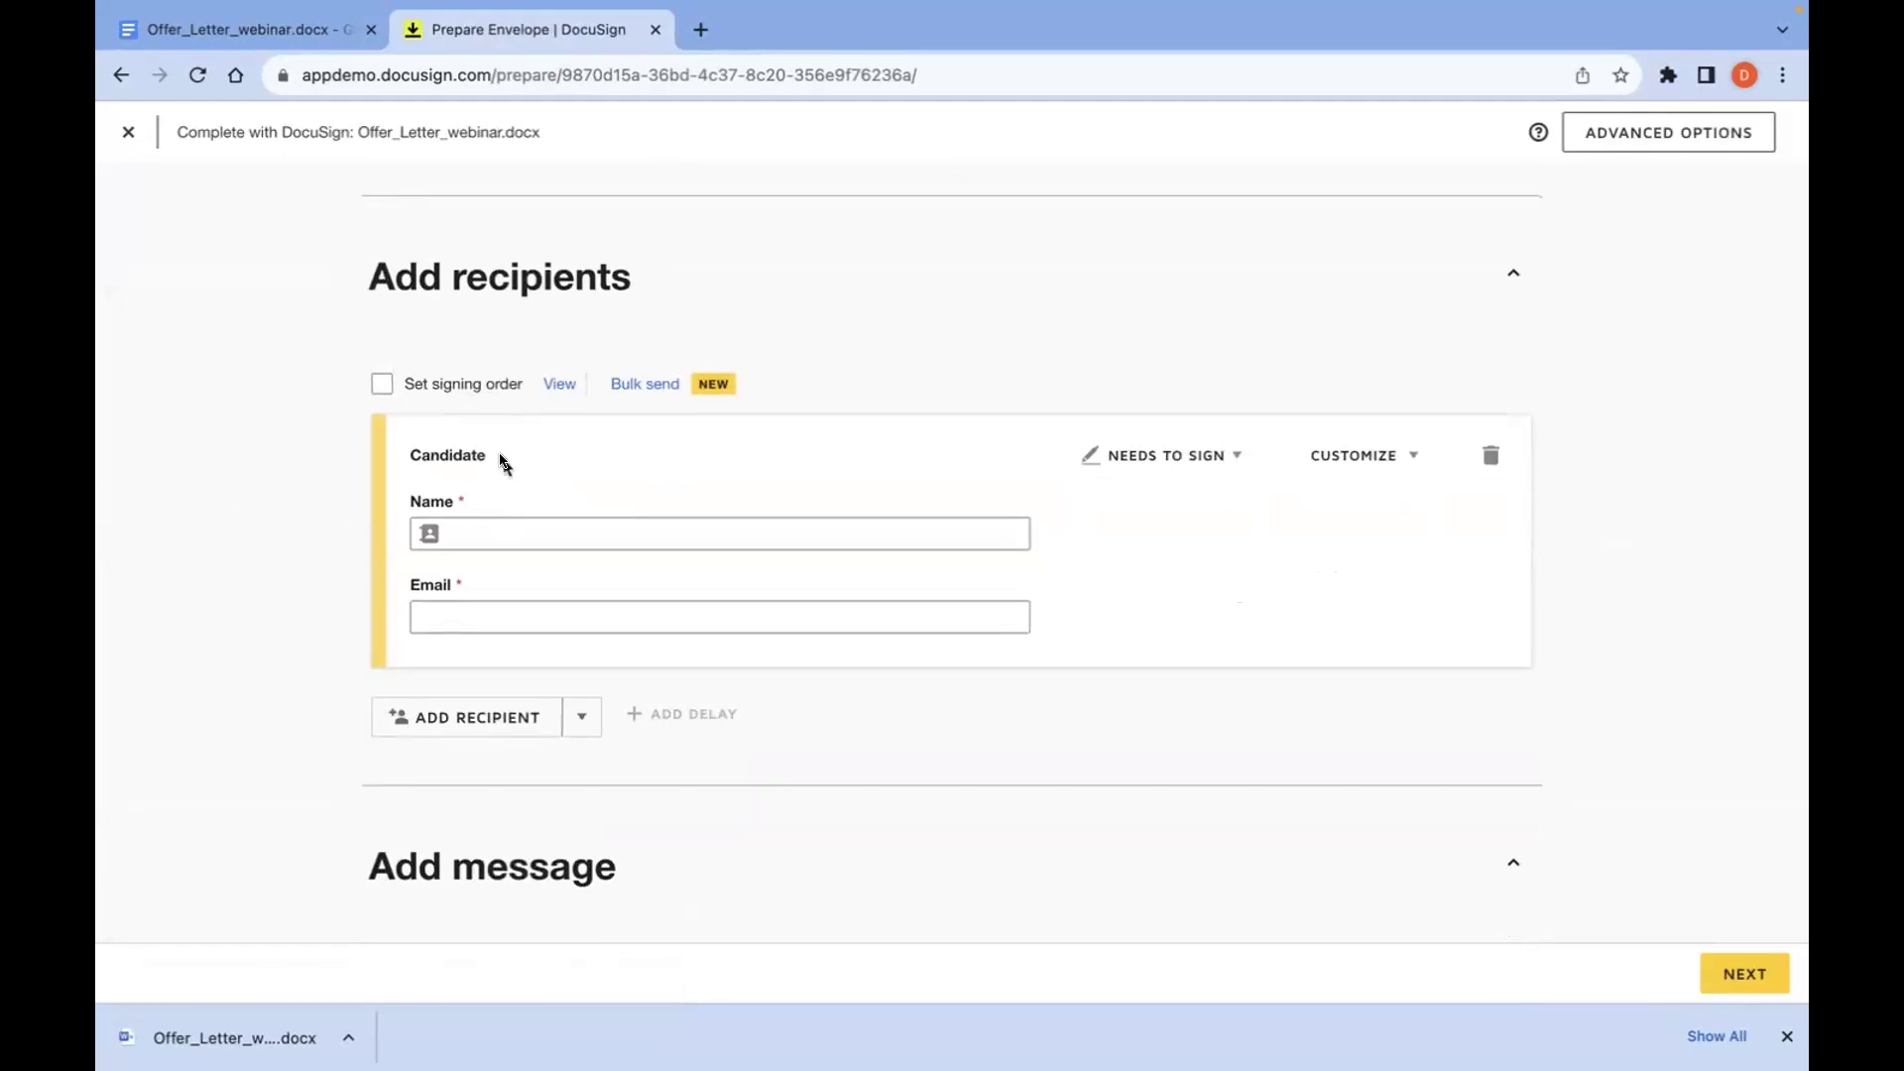
{"action": "left_click_drag", "start_coordinate": [499, 460], "coordinate": [380, 456]}
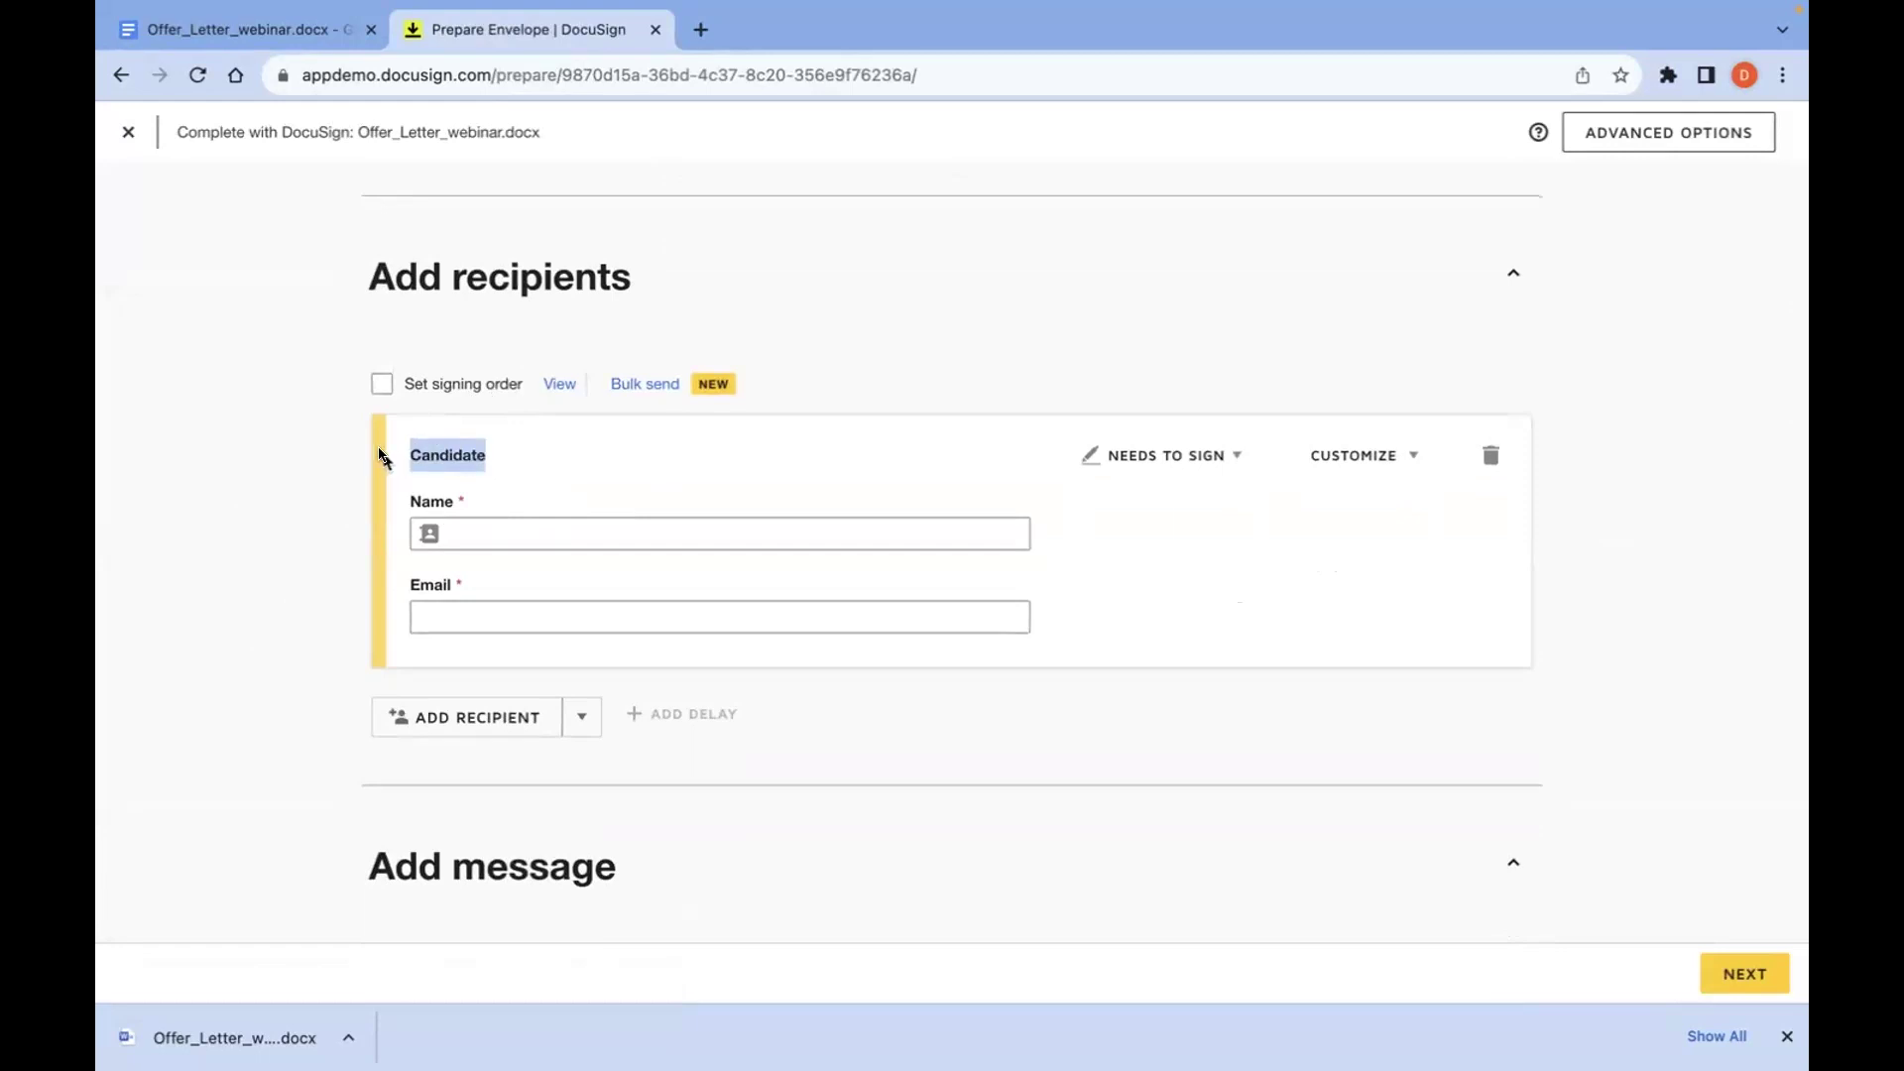
Step: Enter the Candidate recipient's full name and the saved contact's email, keep the default message, and continue to the field data
{"action": "left_click", "coordinate": [546, 533]}
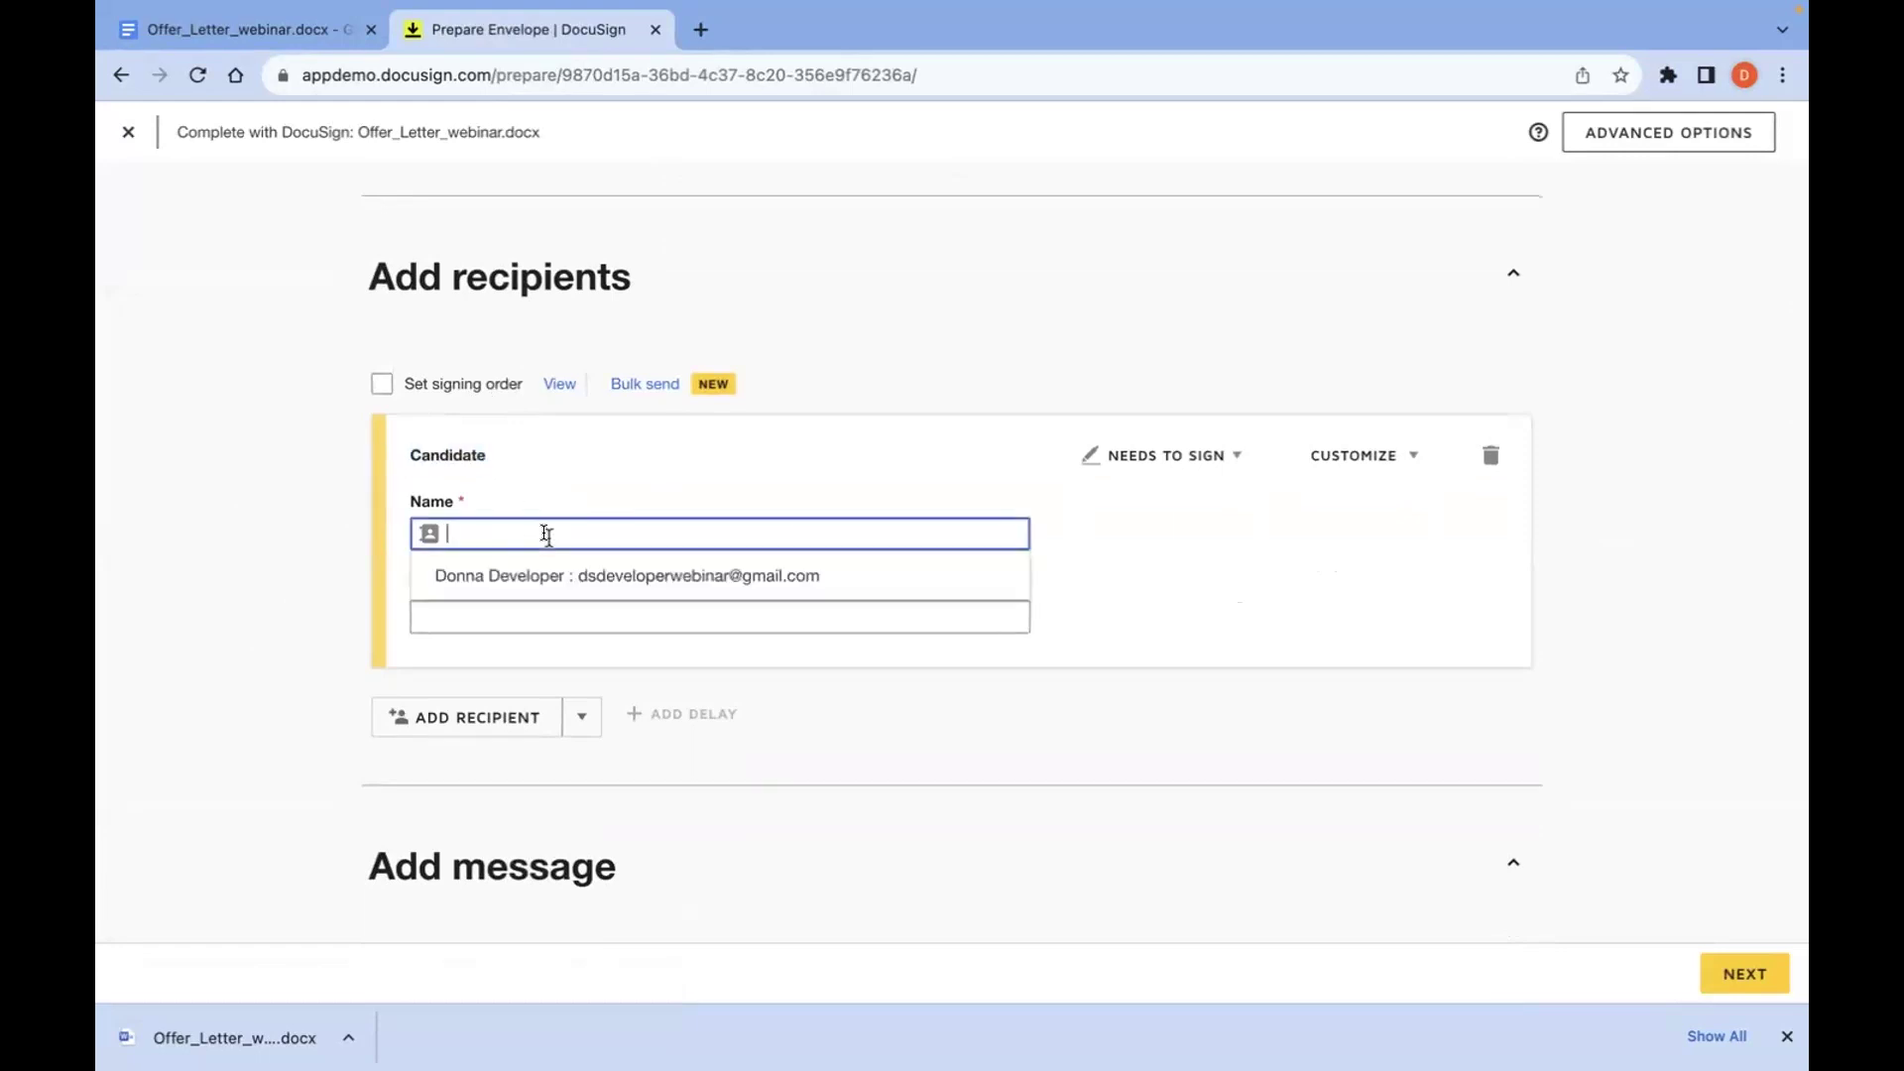
{"action": "type", "text": "Carly Candidate"}
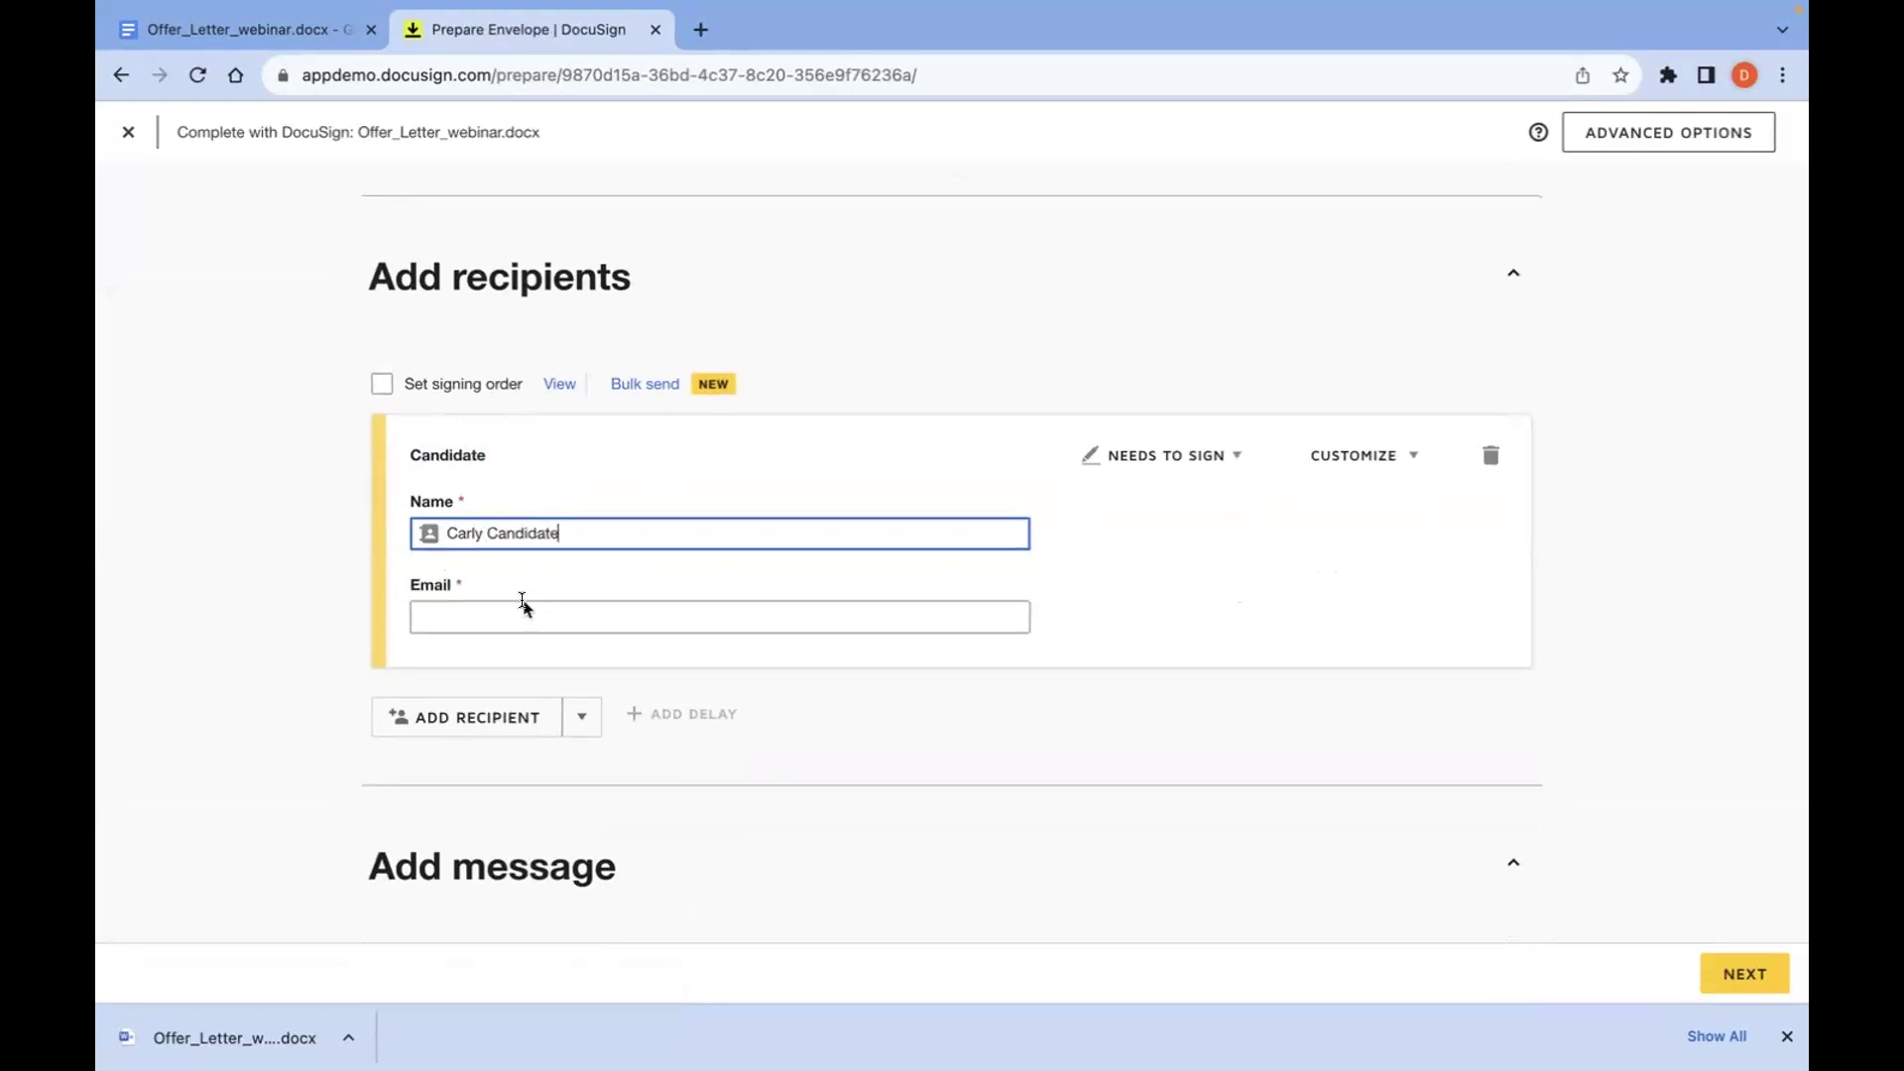
{"action": "left_click", "coordinate": [525, 615]}
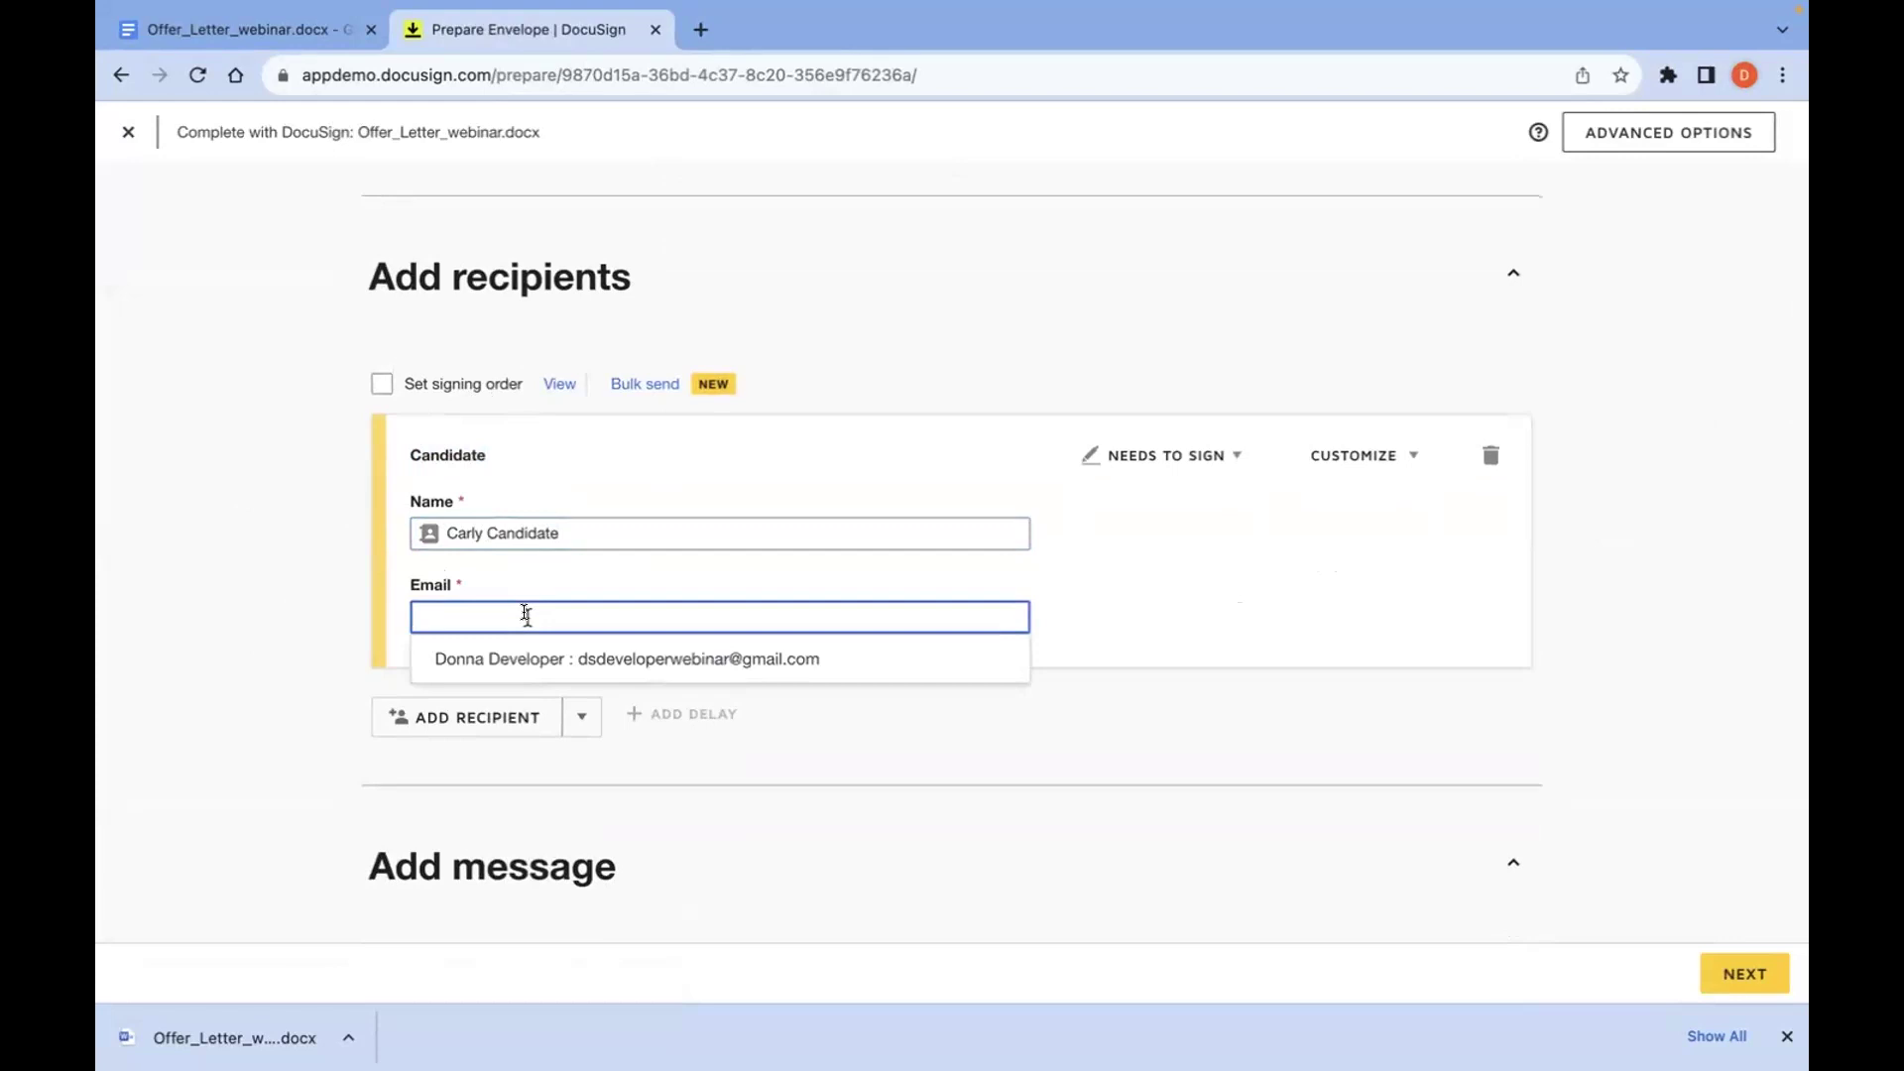
{"action": "left_click", "coordinate": [685, 661]}
{"action": "left_click_drag", "start_coordinate": [595, 533], "coordinate": [400, 528]}
{"action": "type", "text": "Carly c"}
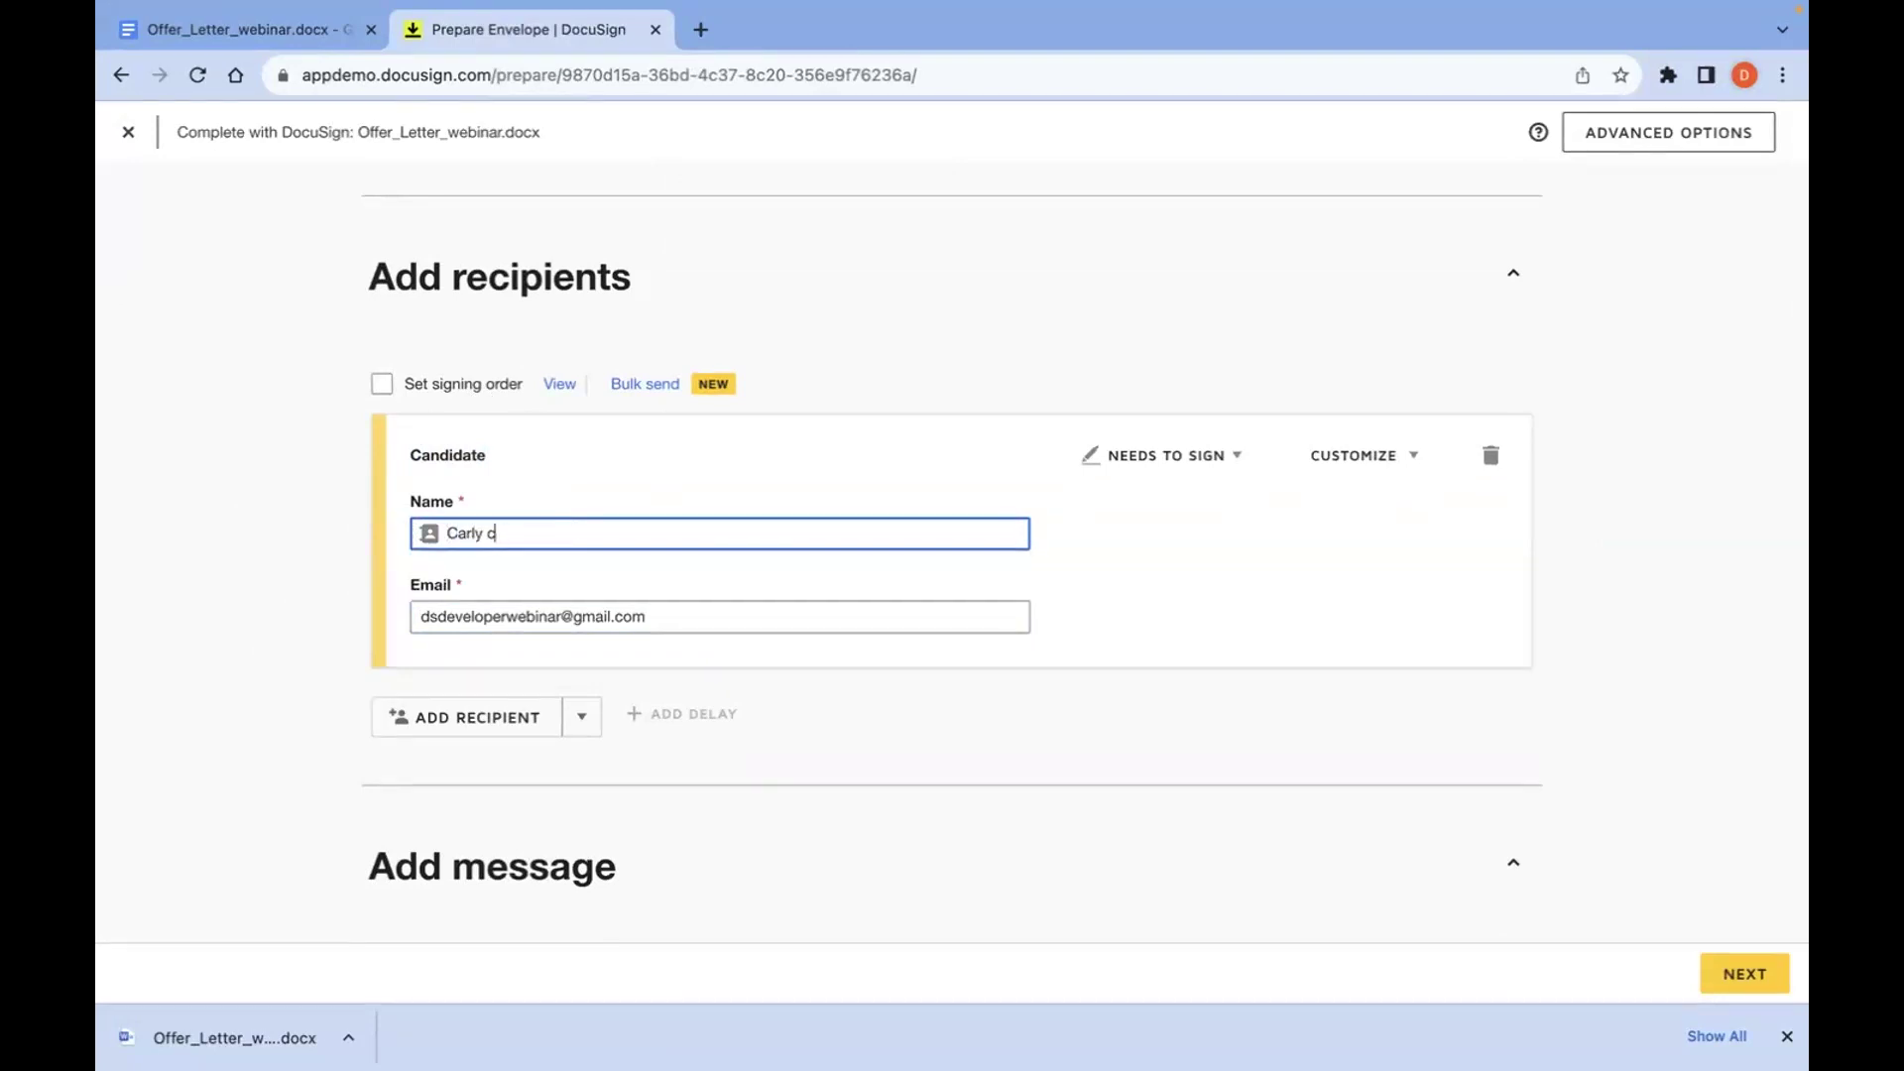
{"action": "type", "text": "Candidate"}
{"action": "left_click", "coordinate": [845, 751]}
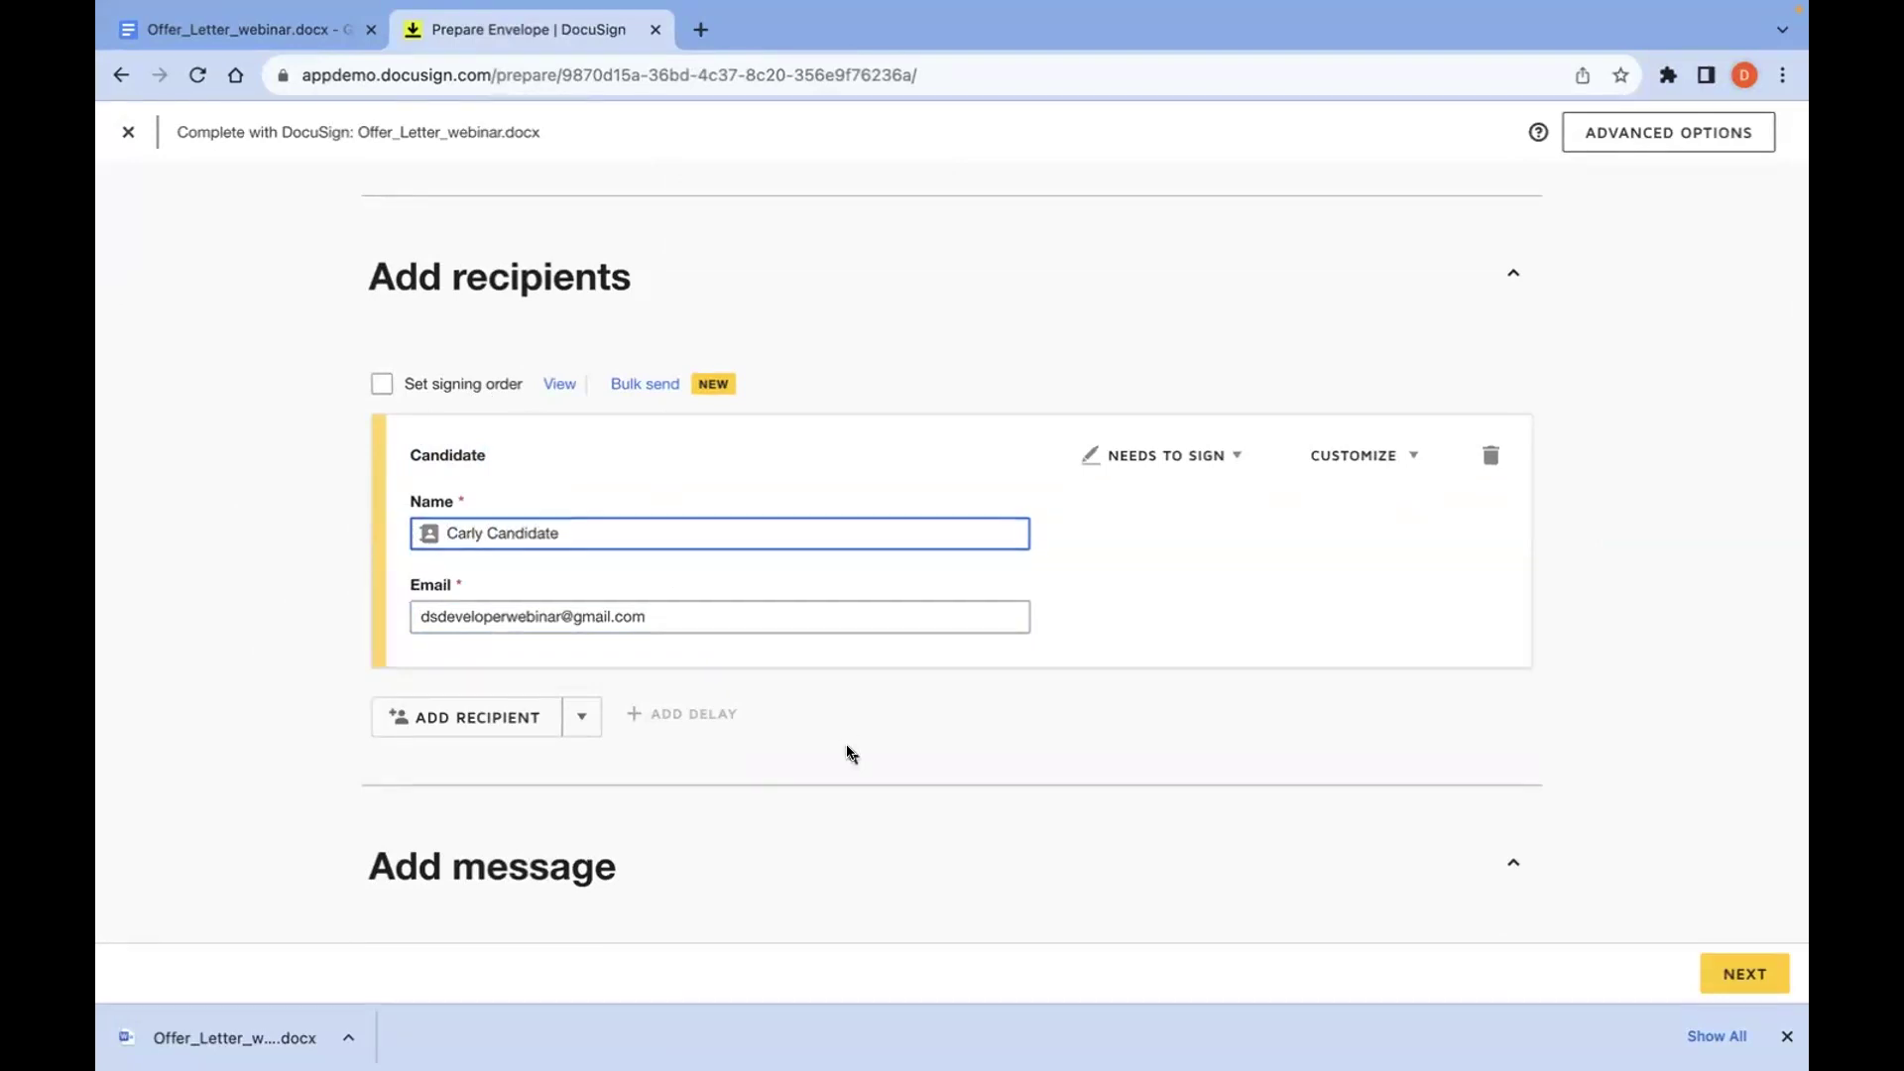
{"action": "scroll", "coordinate": [848, 754], "scroll_direction": "down", "scroll_amount": 1}
{"action": "scroll", "coordinate": [848, 754], "scroll_direction": "down", "scroll_amount": 5}
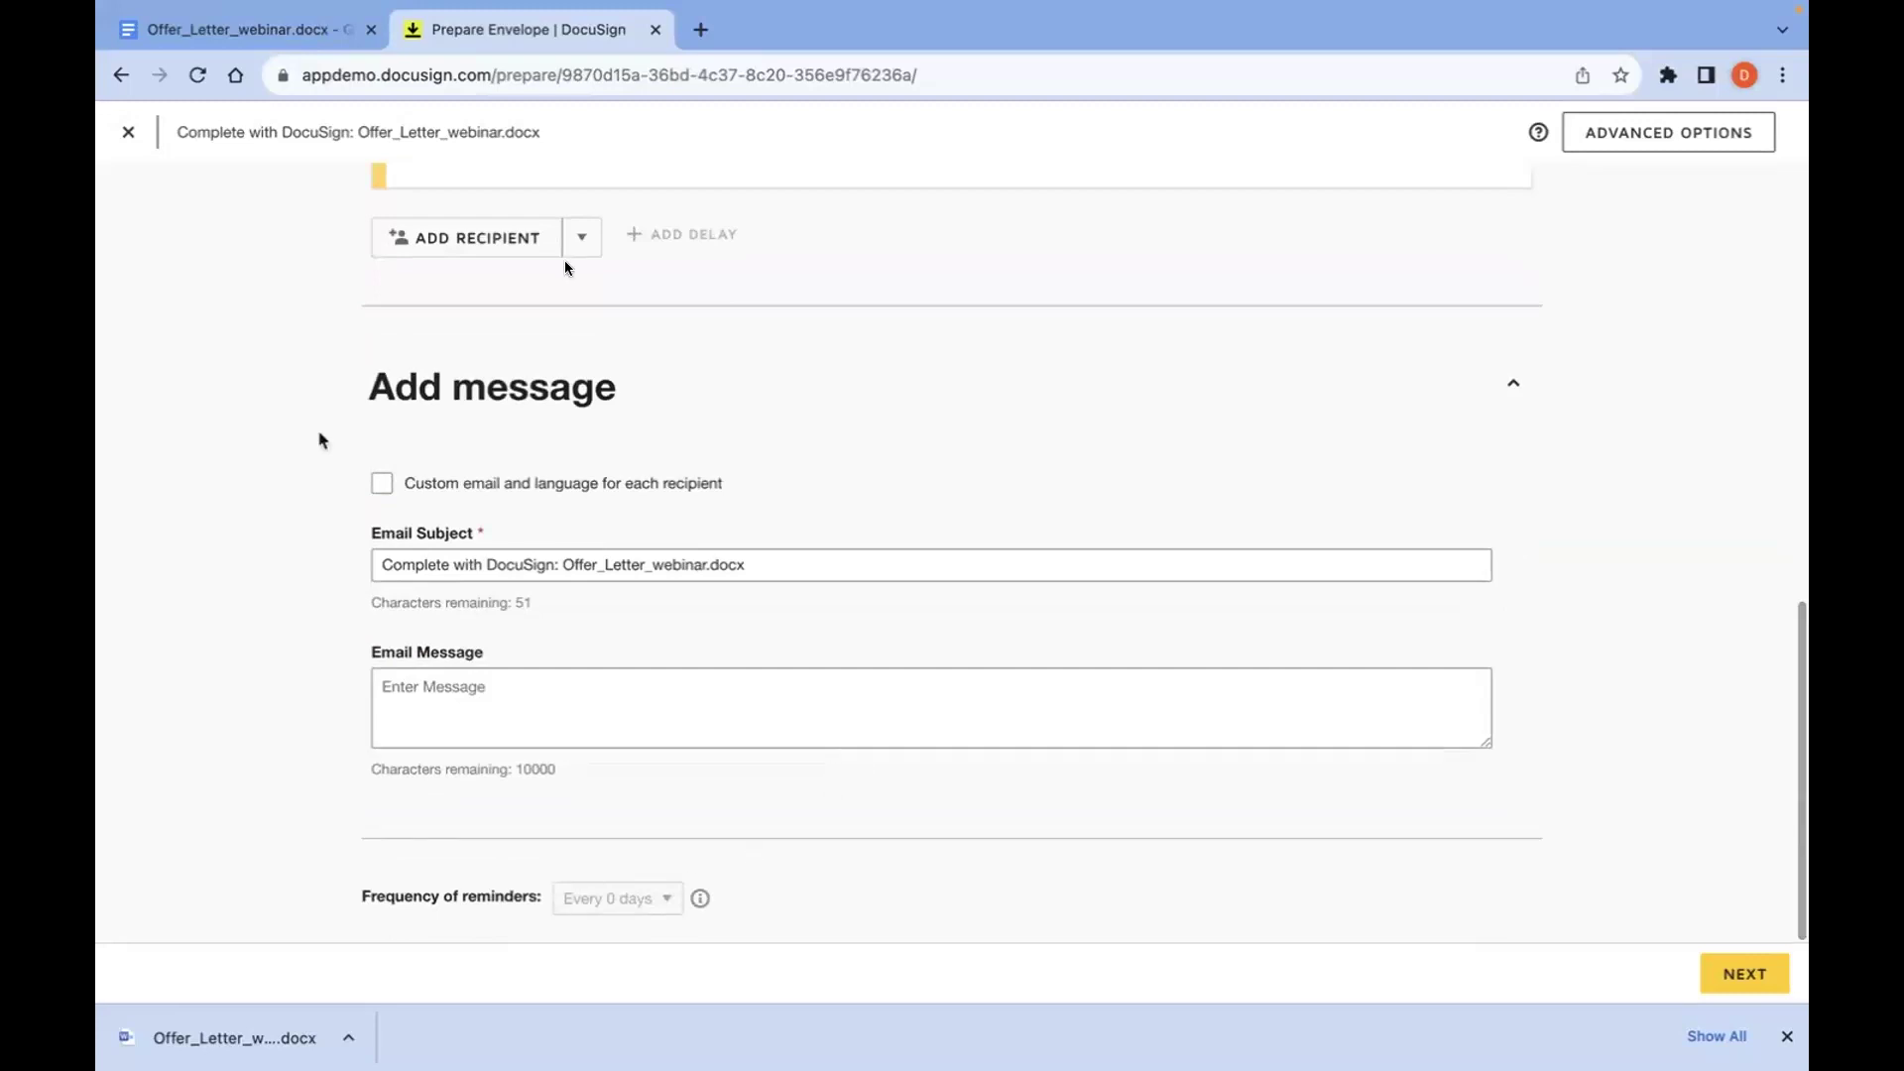
{"action": "left_click", "coordinate": [1738, 974]}
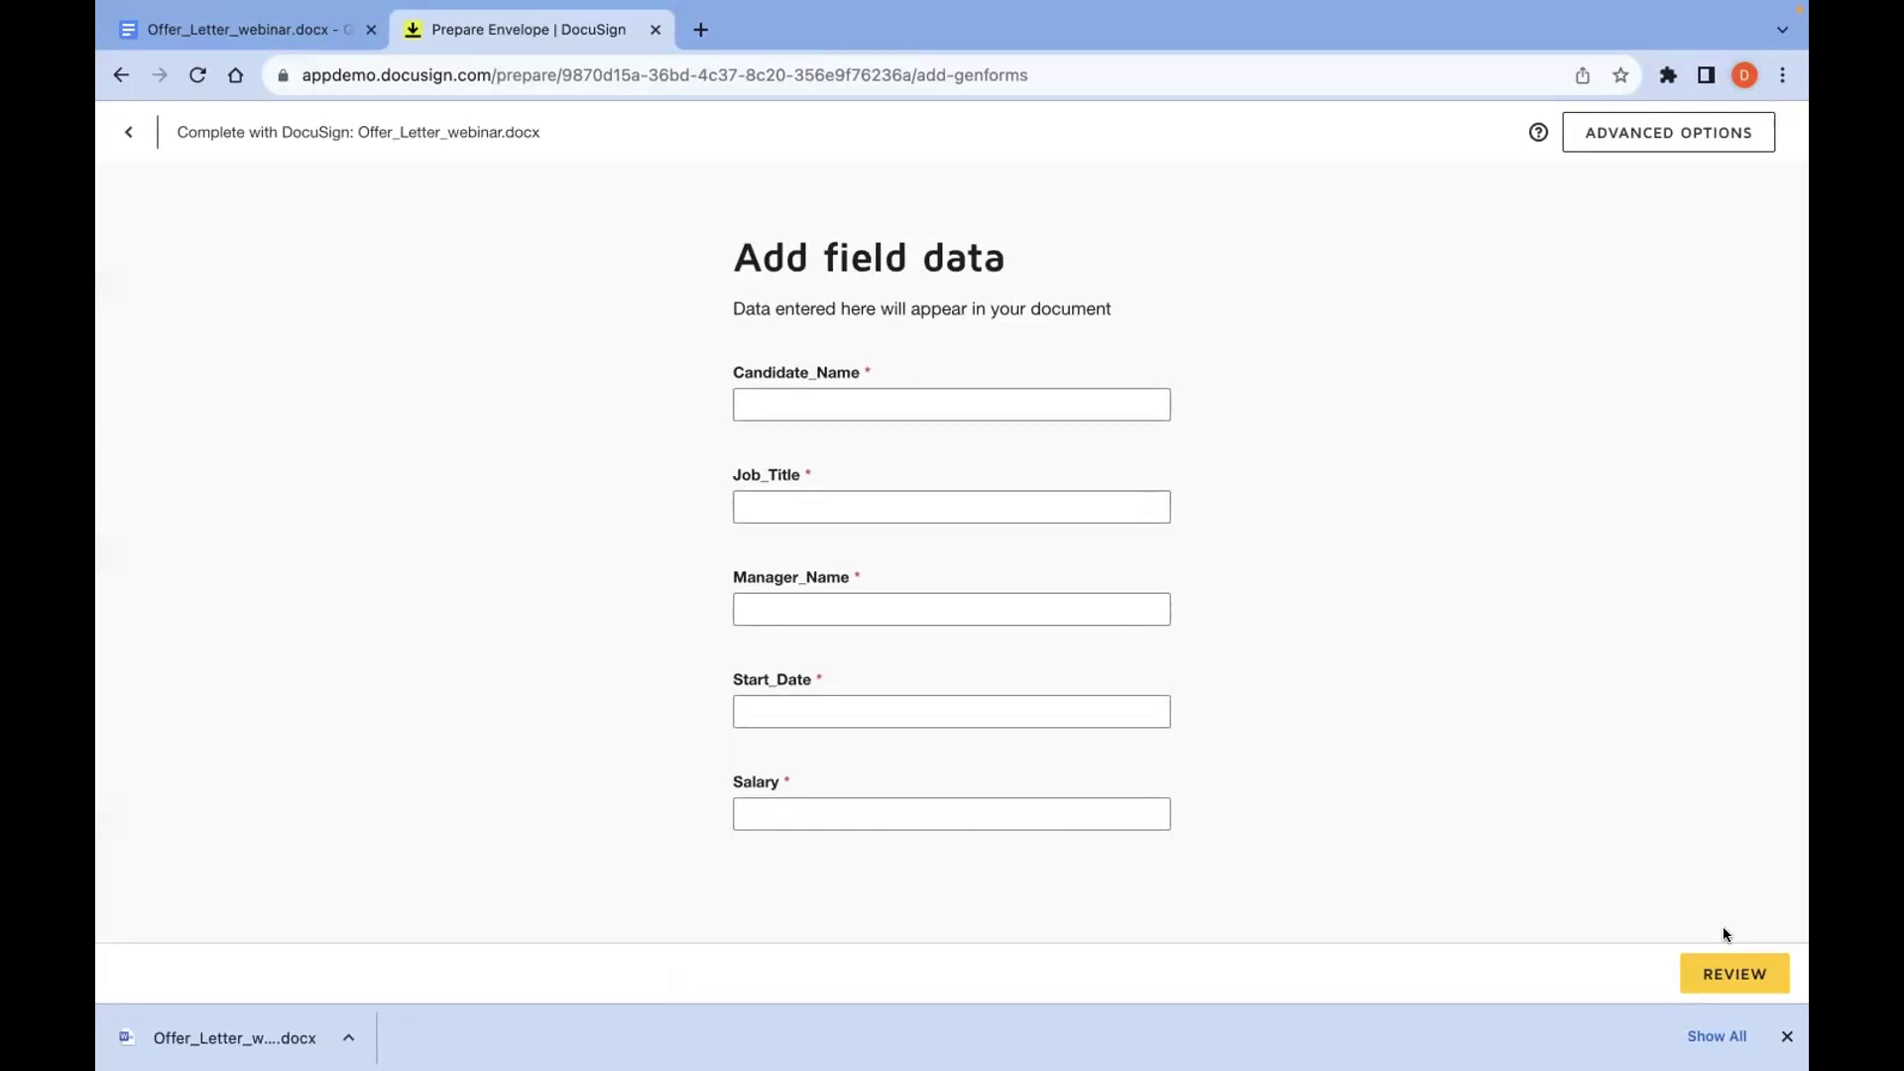
Step: Fill in Candidate_Name with the candidate's full name and set Job_Title to "Software Engineer"
{"action": "left_click", "coordinate": [1054, 403]}
{"action": "type", "text": "Carly Candid"}
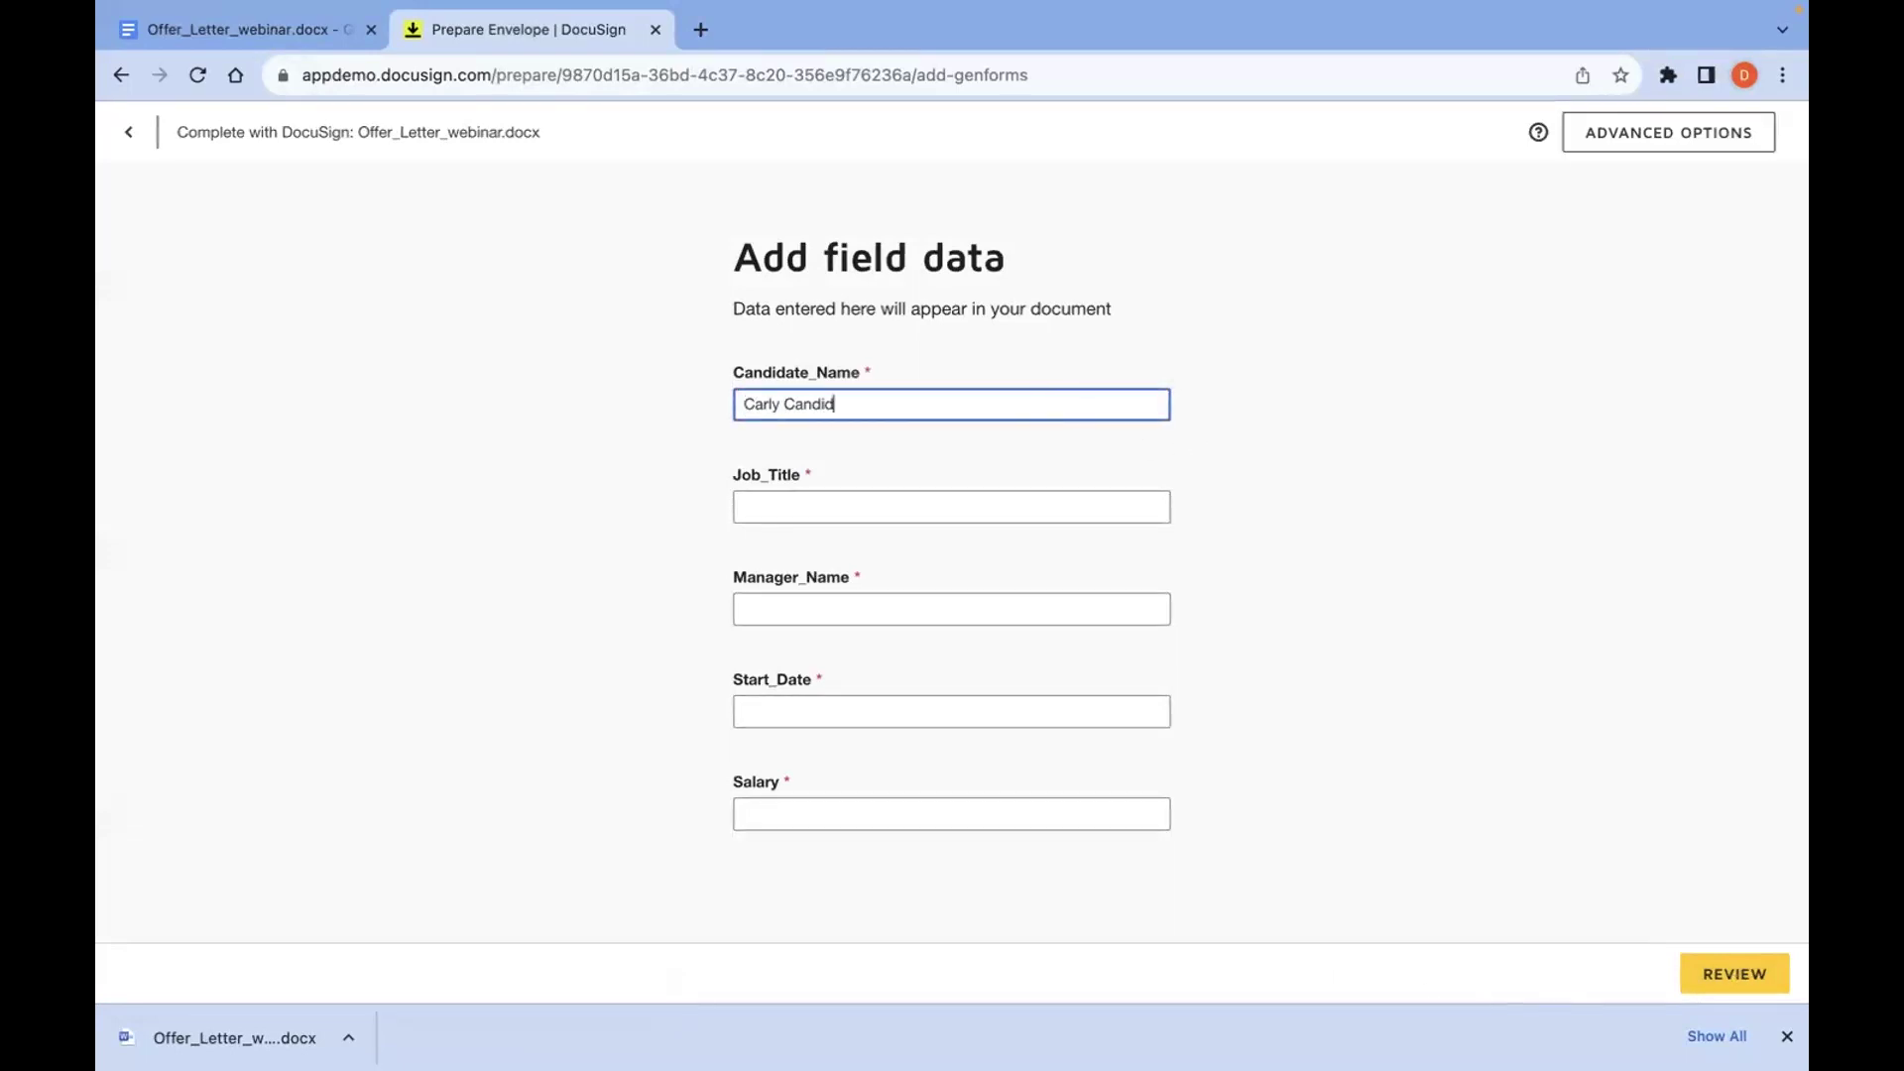
{"action": "type", "text": "ate"}
{"action": "left_click", "coordinate": [991, 499]}
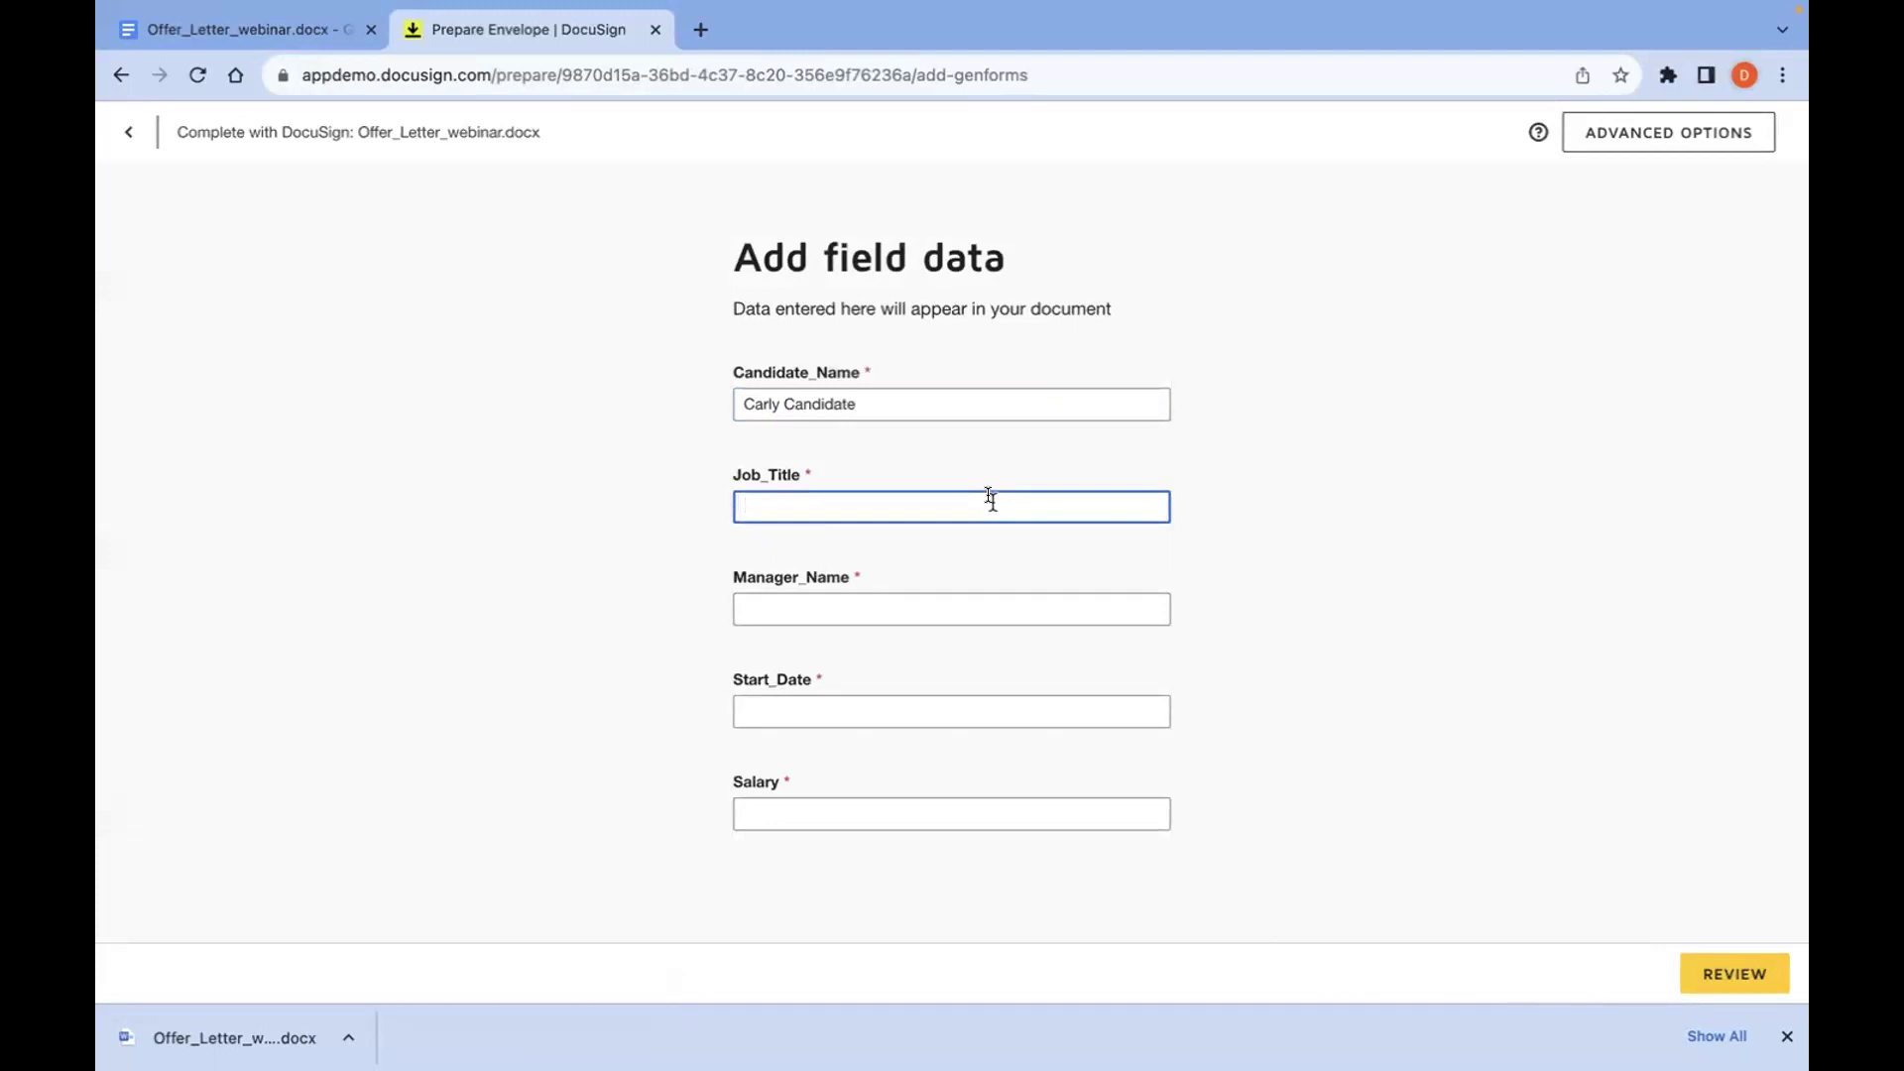
{"action": "type", "text": "Software Engineer"}
Step: Enter the manager's full name in Manager_Name, with Start_Date 08/01/2023 and Salary 120,000
{"action": "left_click", "coordinate": [1053, 610]}
{"action": "type", "text": "Mandy "}
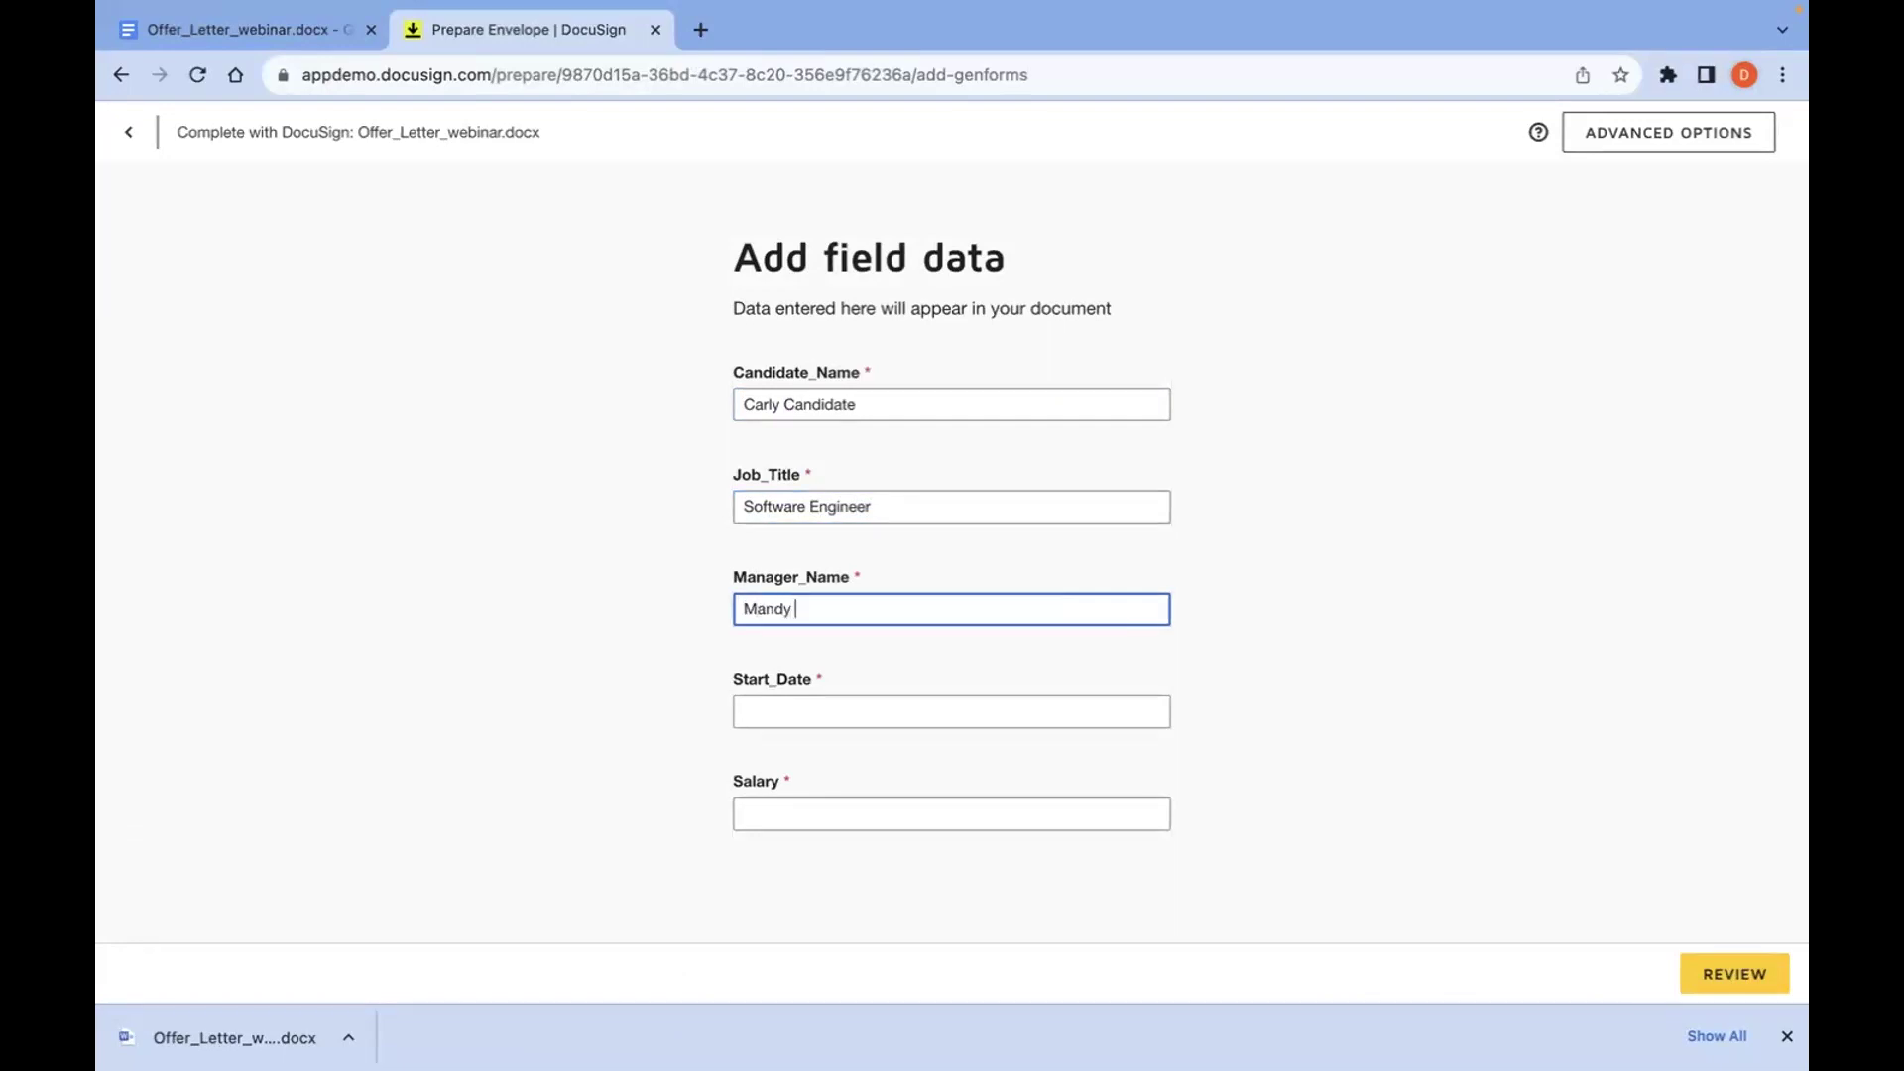
{"action": "type", "text": "Manager"}
{"action": "key", "text": "Tab"}
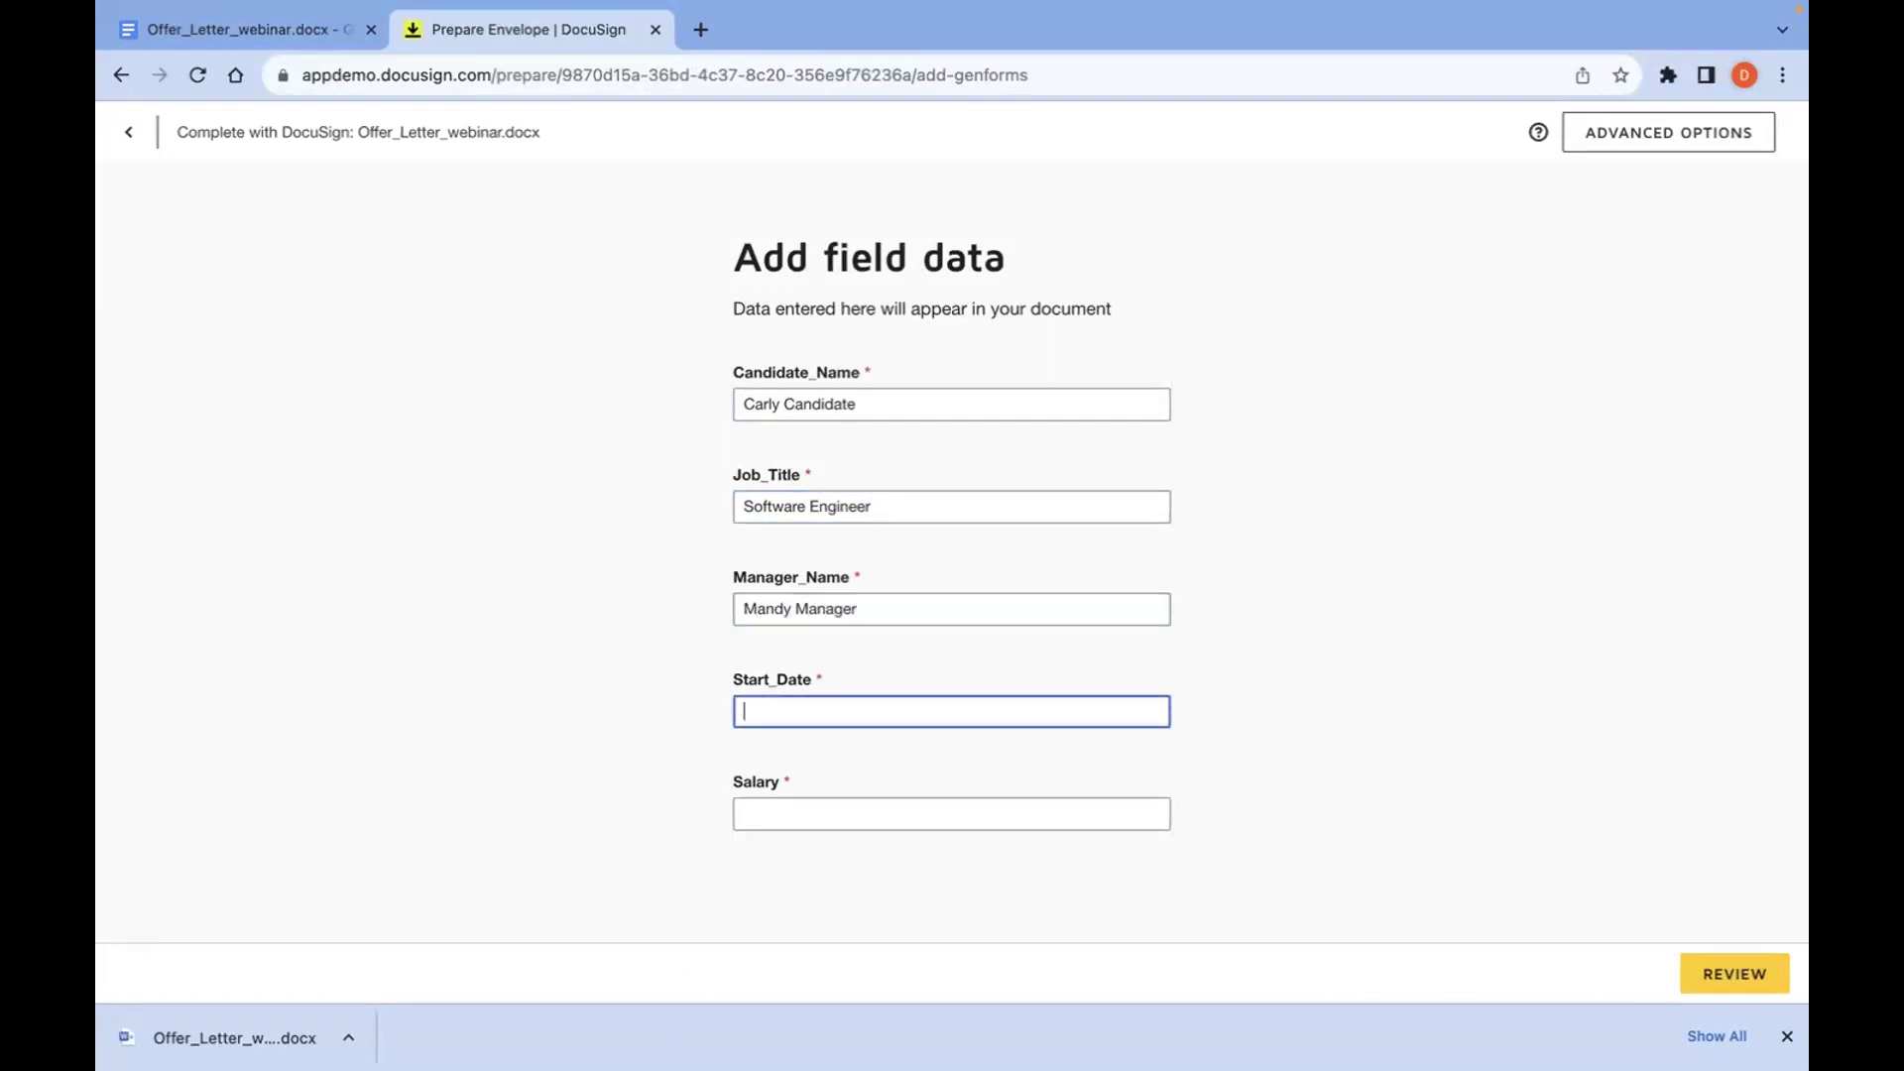
{"action": "type", "text": "08/01/2023"}
{"action": "left_click", "coordinate": [1019, 809]}
{"action": "type", "text": "120,000"}
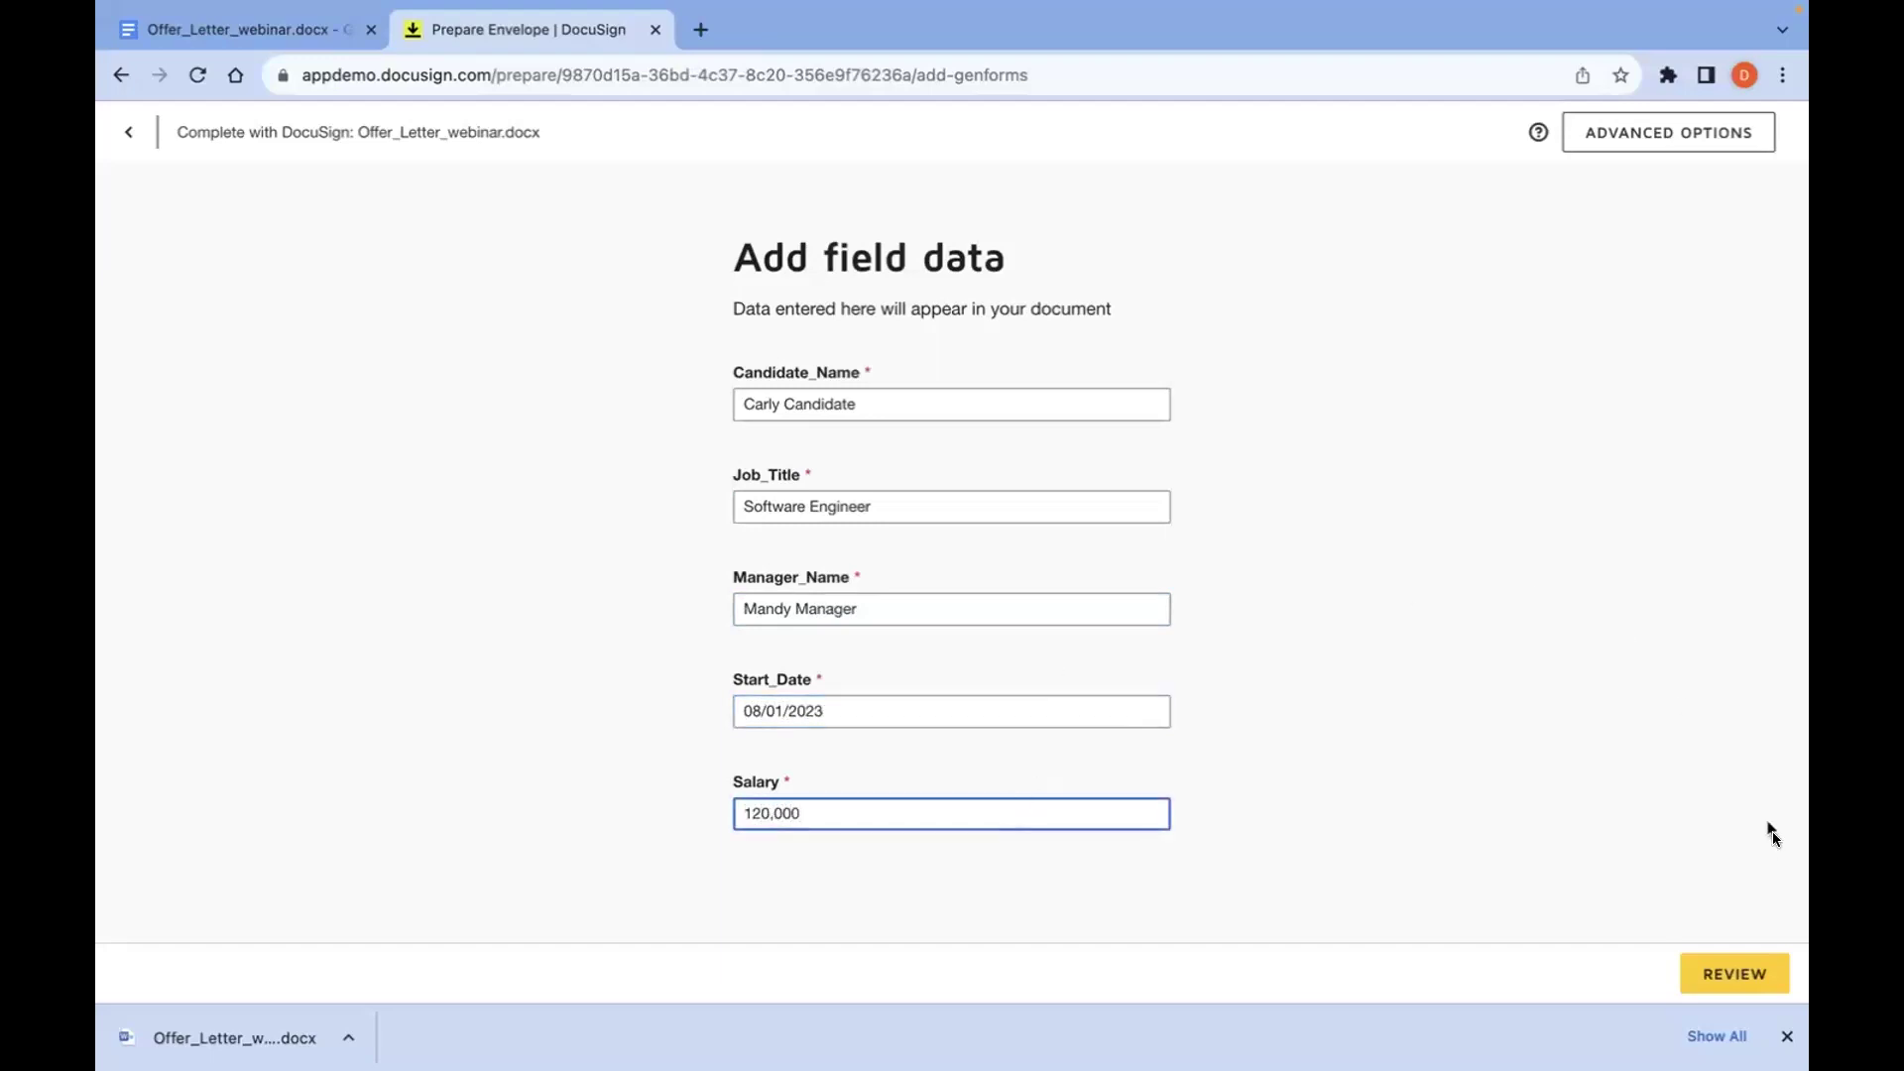
Step: Generate the offer letter for review, check its merged text and signing fields, and send the envelope
{"action": "left_click", "coordinate": [1740, 974]}
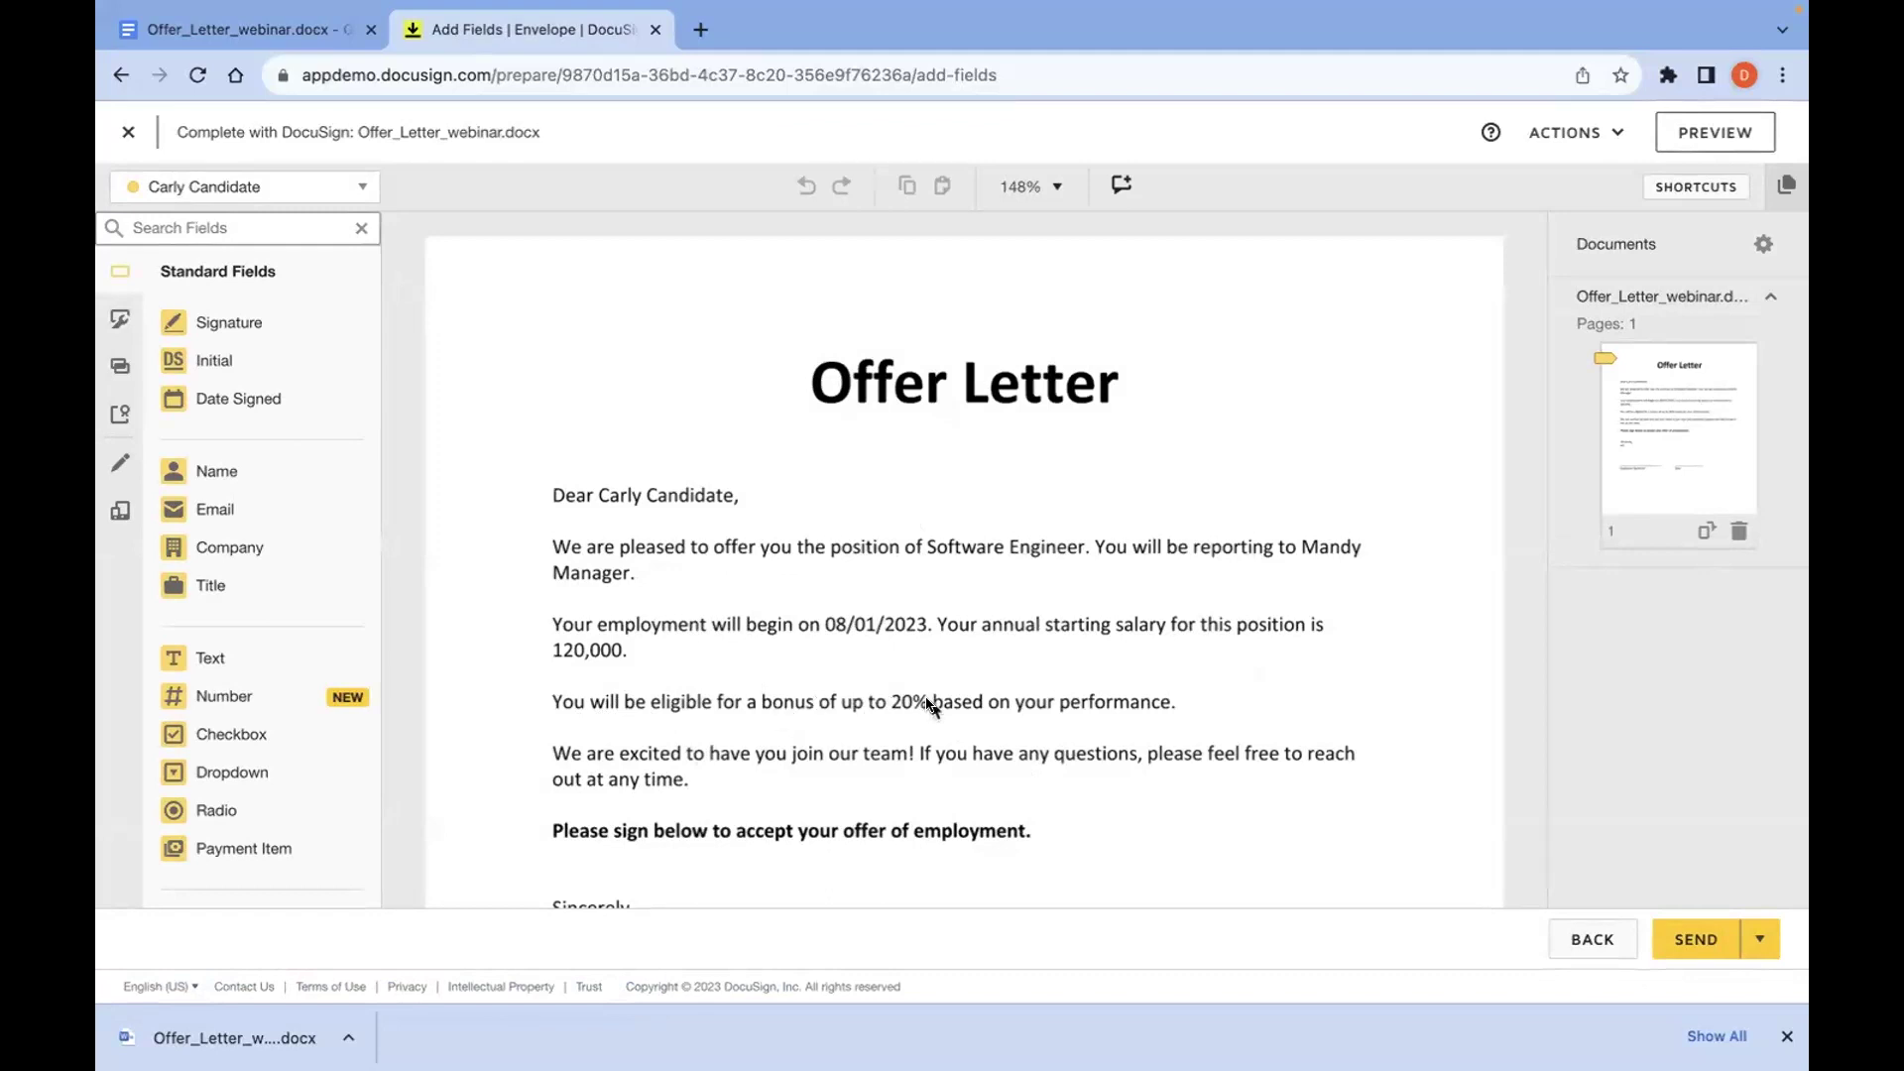
{"action": "scroll", "coordinate": [929, 704], "scroll_direction": "down", "scroll_amount": 2}
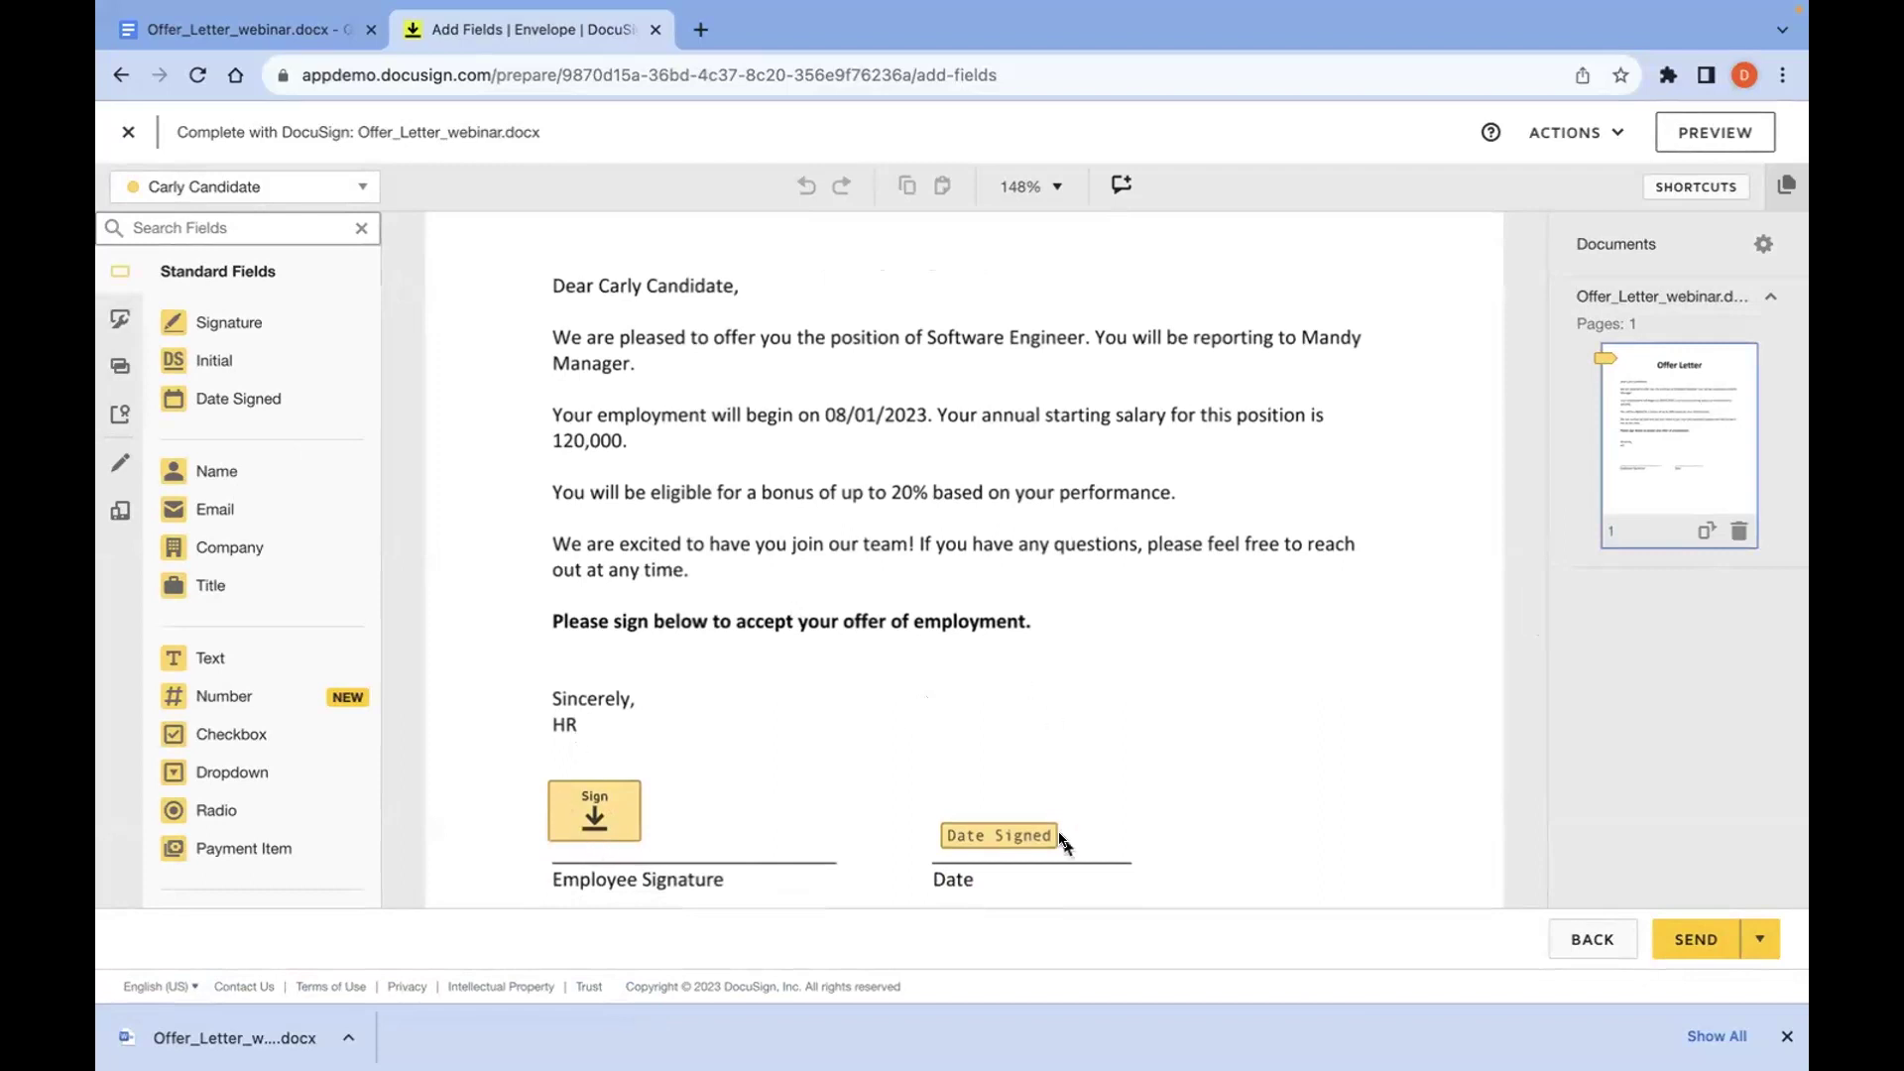
{"action": "scroll", "coordinate": [957, 662], "scroll_direction": "down", "scroll_amount": 3}
{"action": "scroll", "coordinate": [960, 670], "scroll_direction": "up", "scroll_amount": 4}
{"action": "scroll", "coordinate": [957, 669], "scroll_direction": "down", "scroll_amount": 2}
{"action": "left_click", "coordinate": [1698, 942]}
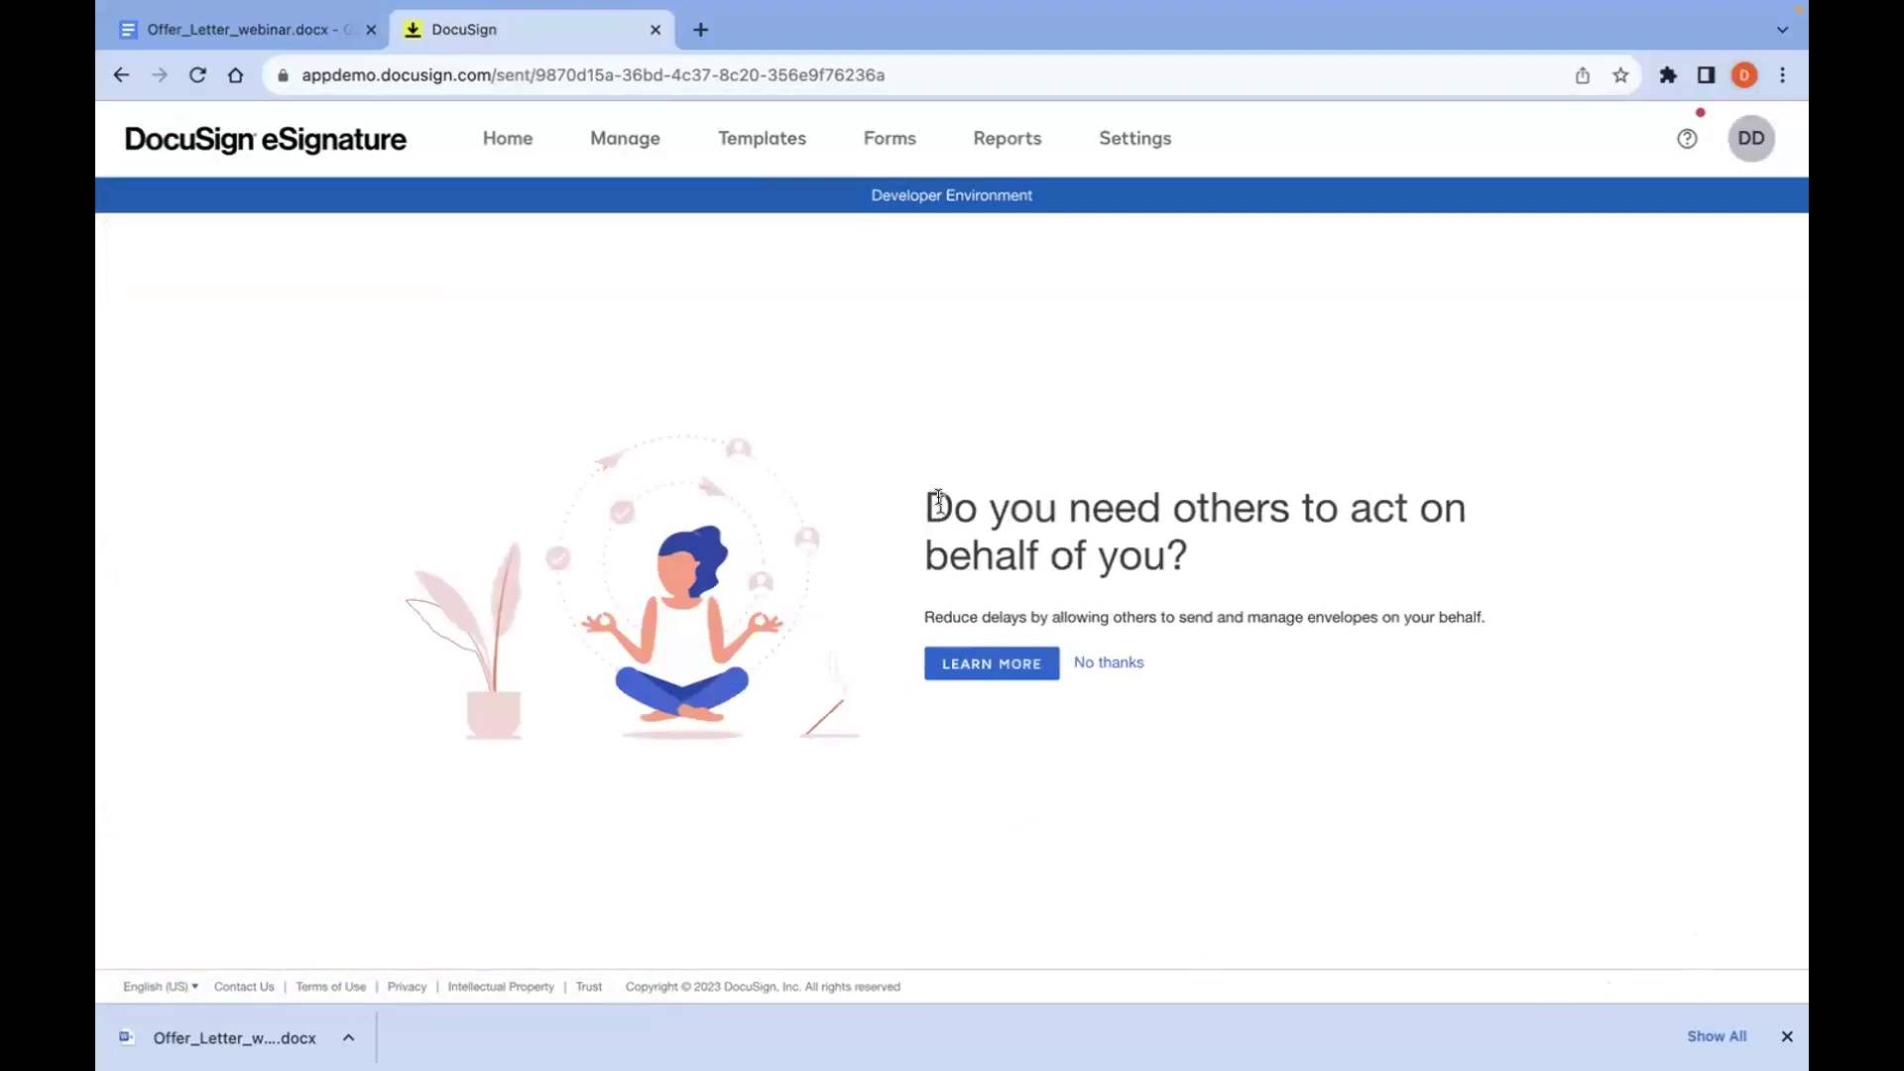
Step: Open the sent offer letter envelope from the Inbox for signing, dismissing the location request and continuing to the document
{"action": "left_click", "coordinate": [634, 148]}
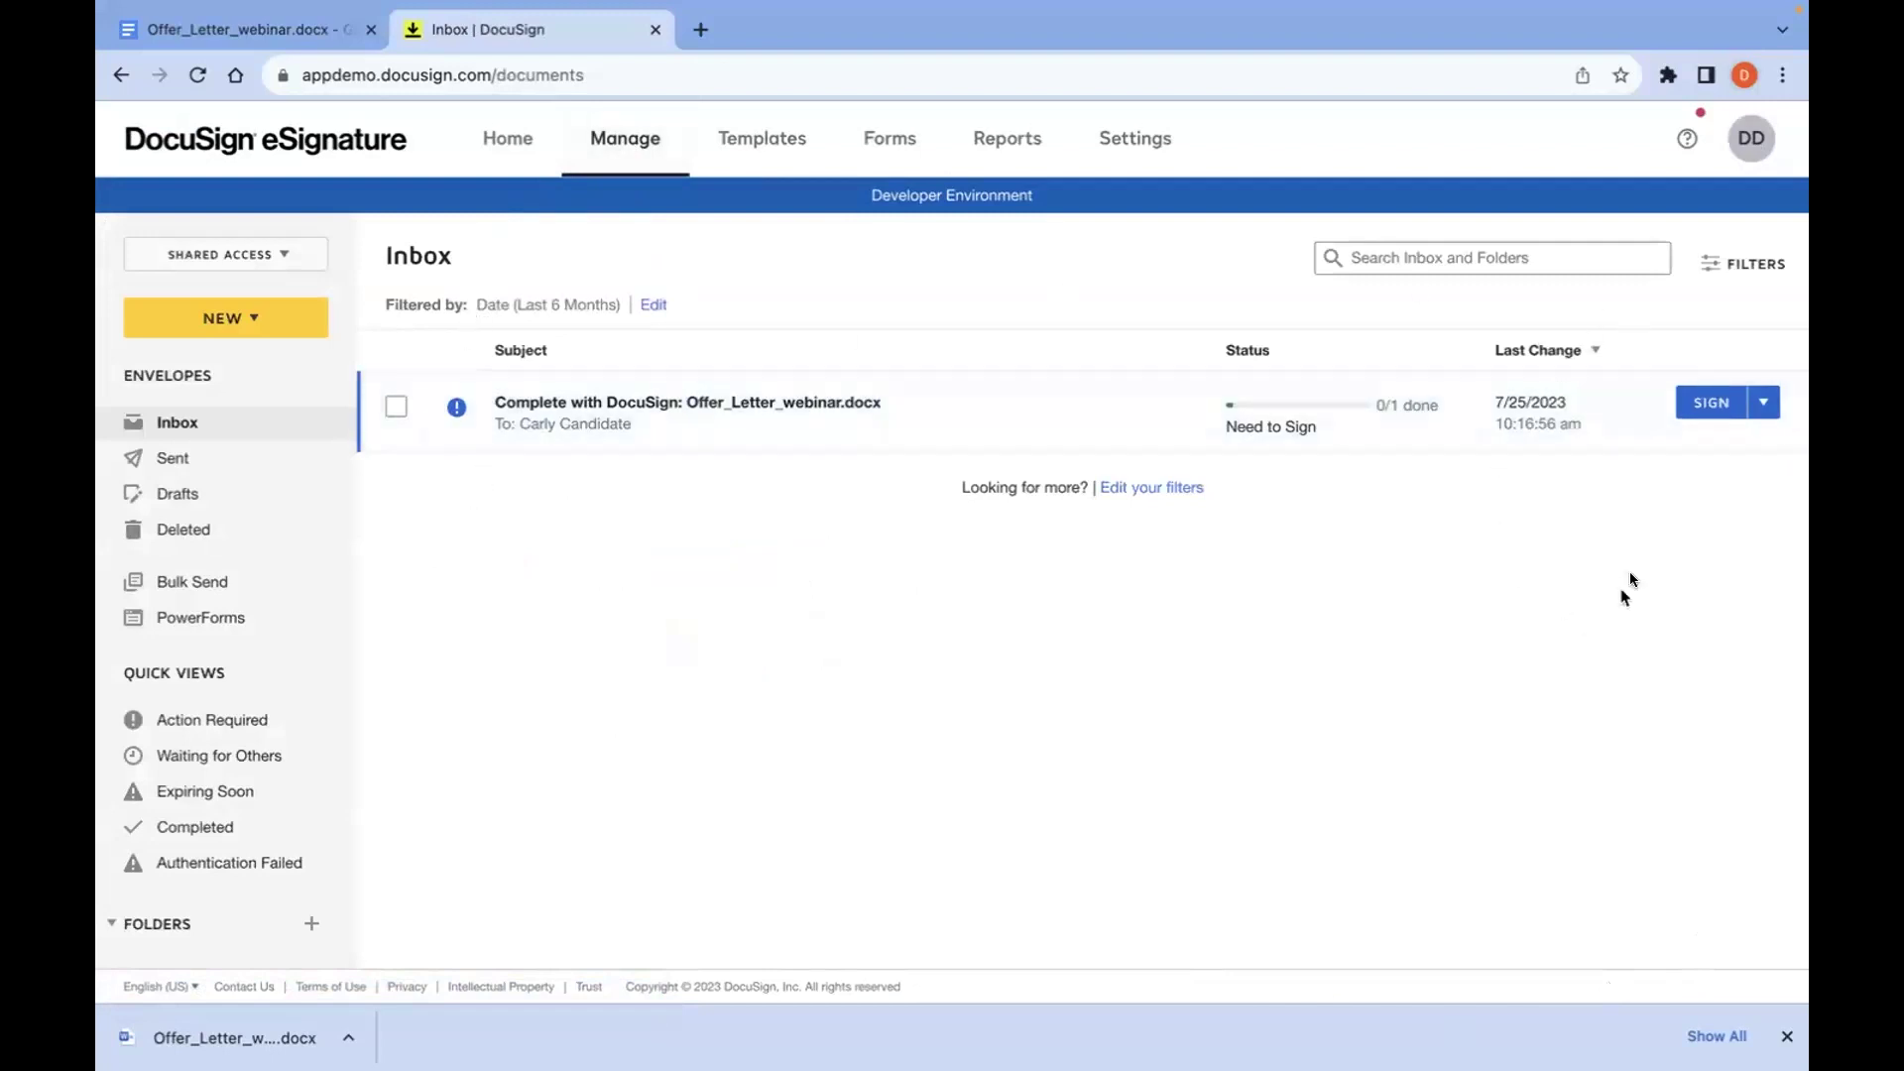
{"action": "left_click", "coordinate": [1698, 400]}
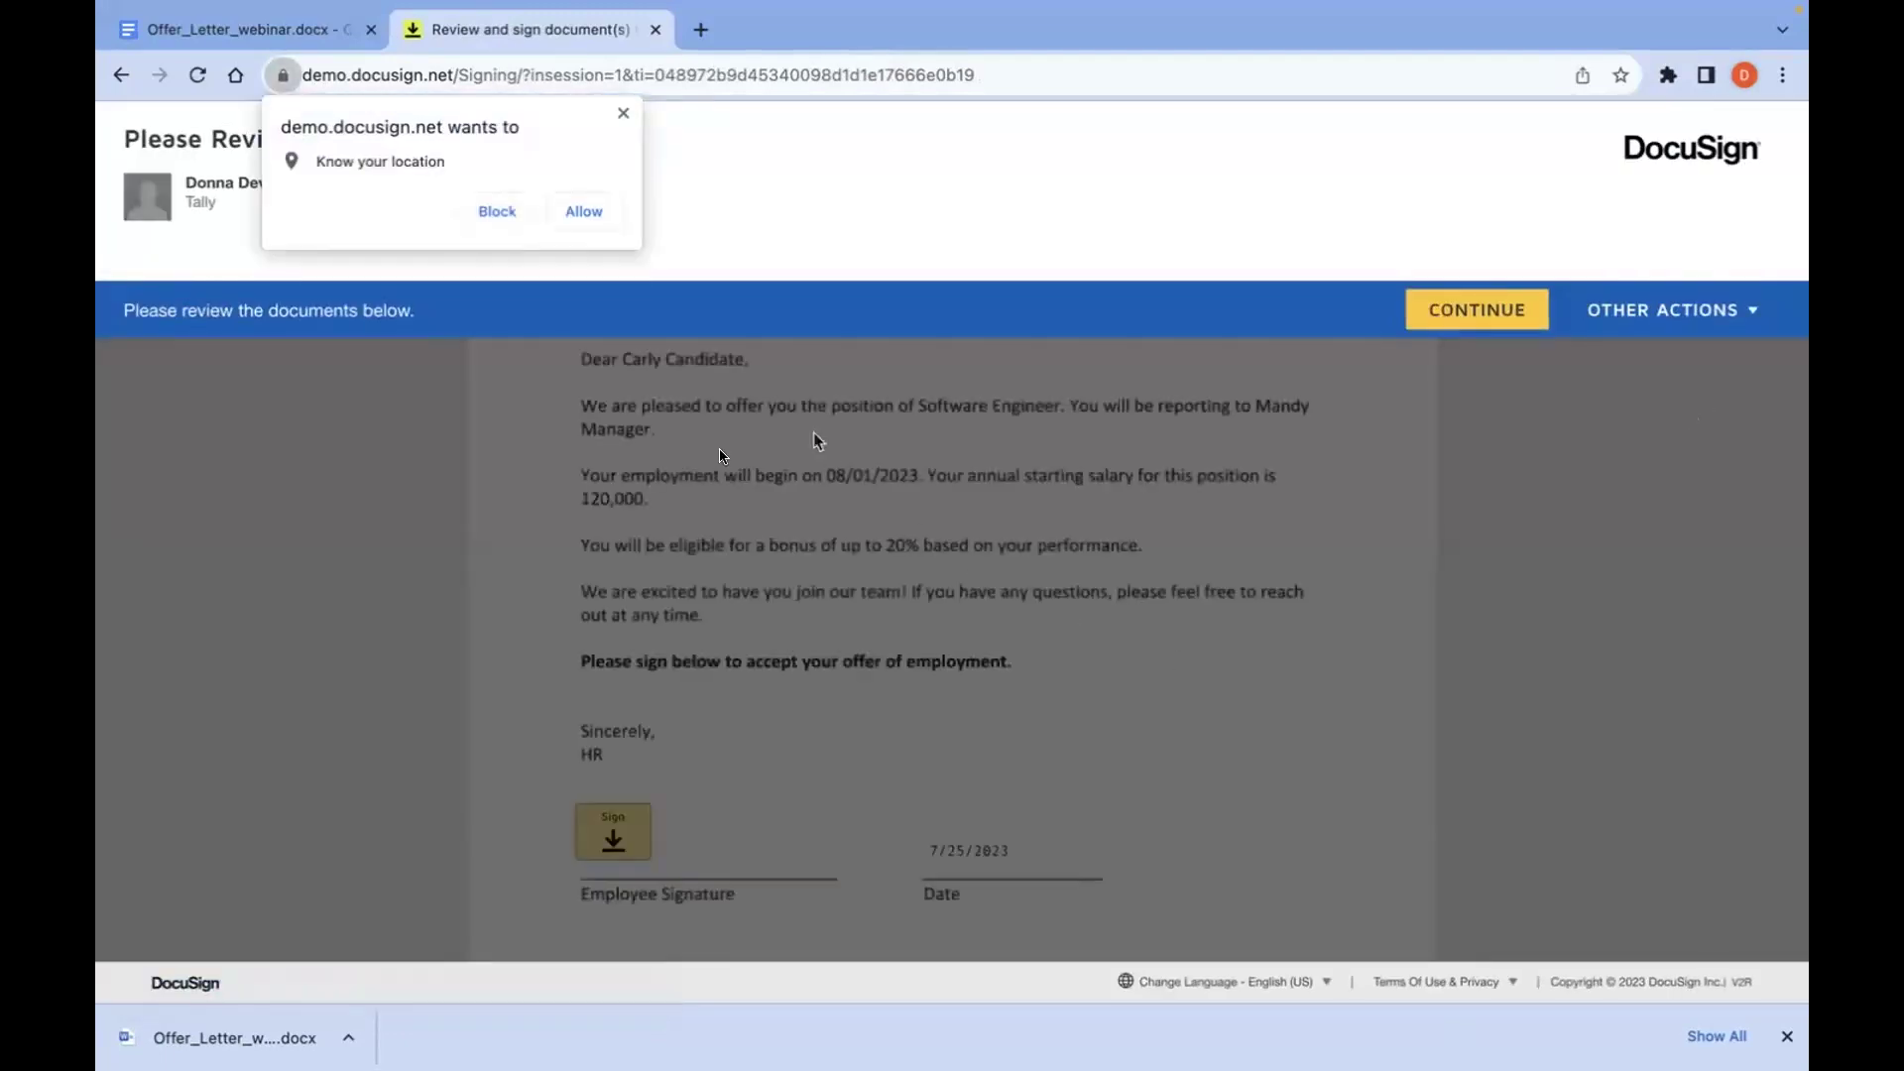
{"action": "left_click", "coordinate": [624, 114]}
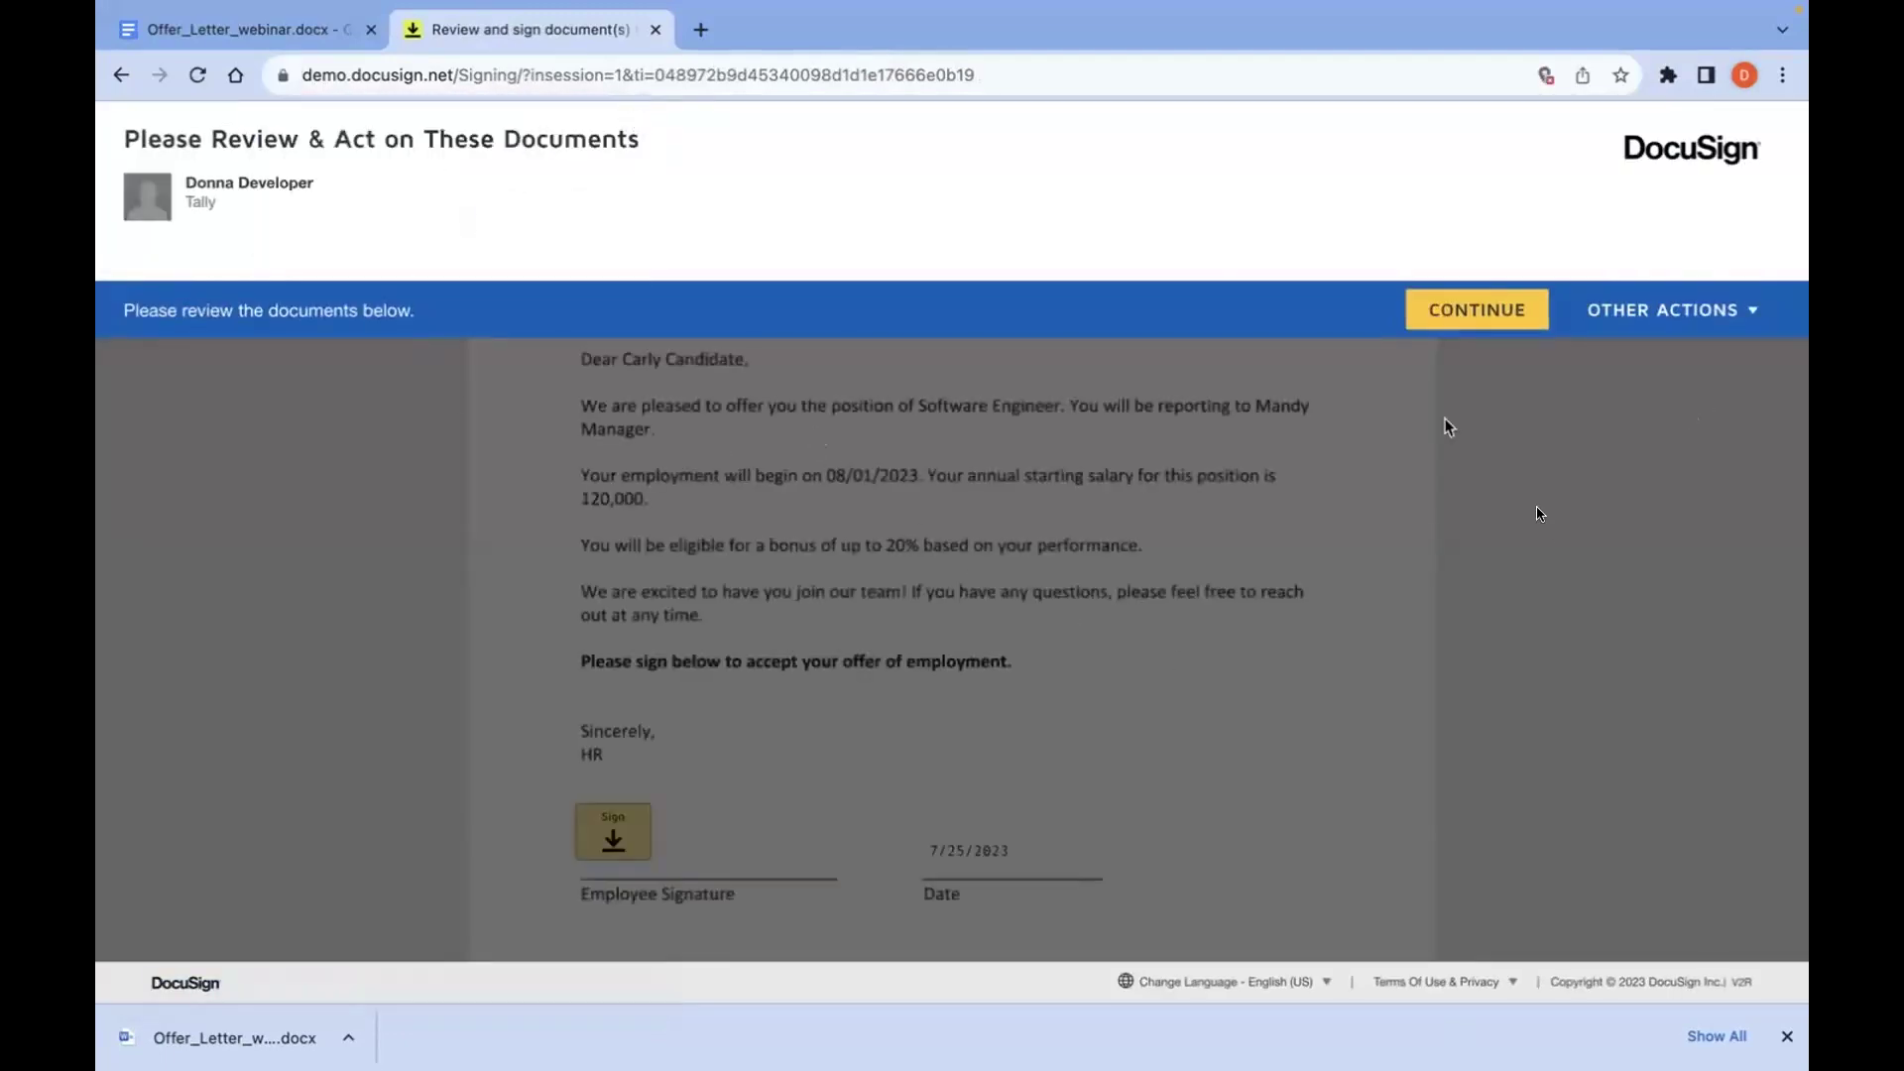
{"action": "left_click", "coordinate": [1477, 311]}
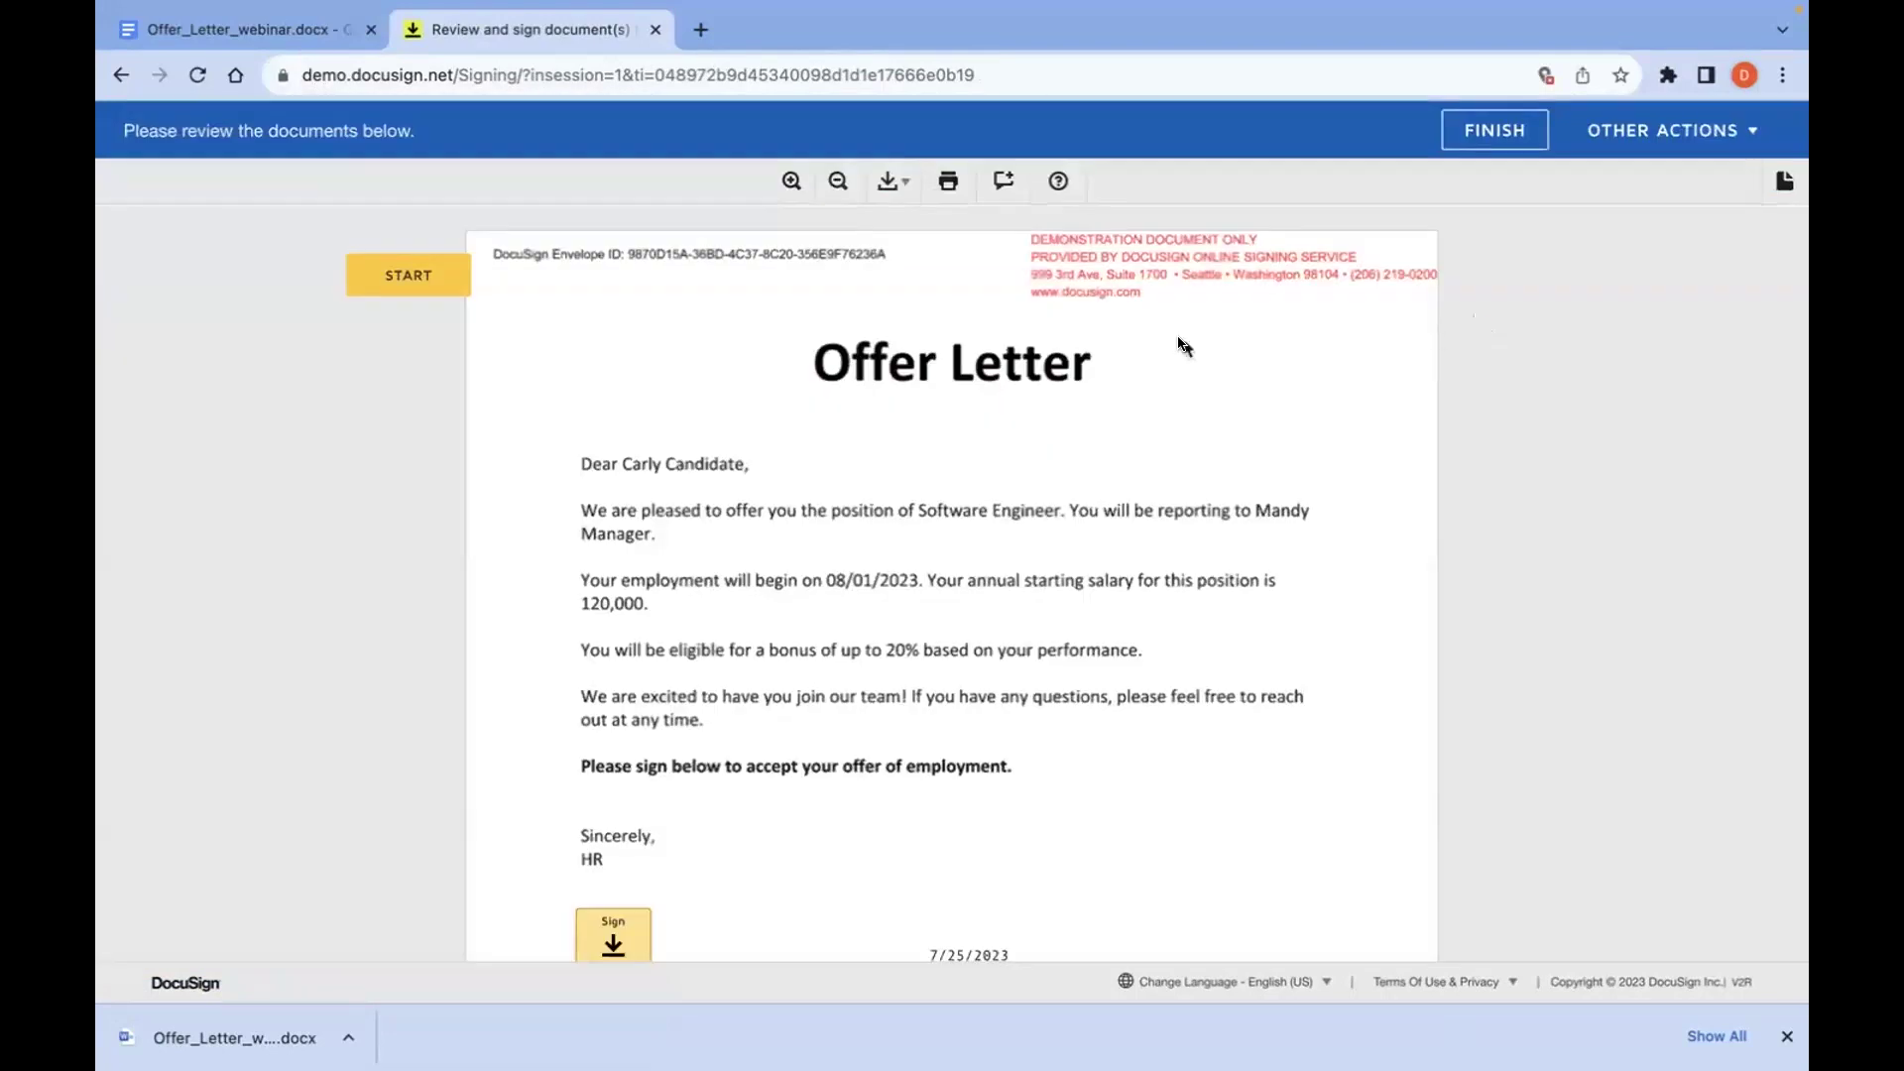
Step: Sign the Employee Signature field with the saved signature, finish signing, and dismiss the offer to sign another document
{"action": "scroll", "coordinate": [1051, 756], "scroll_direction": "down", "scroll_amount": 3}
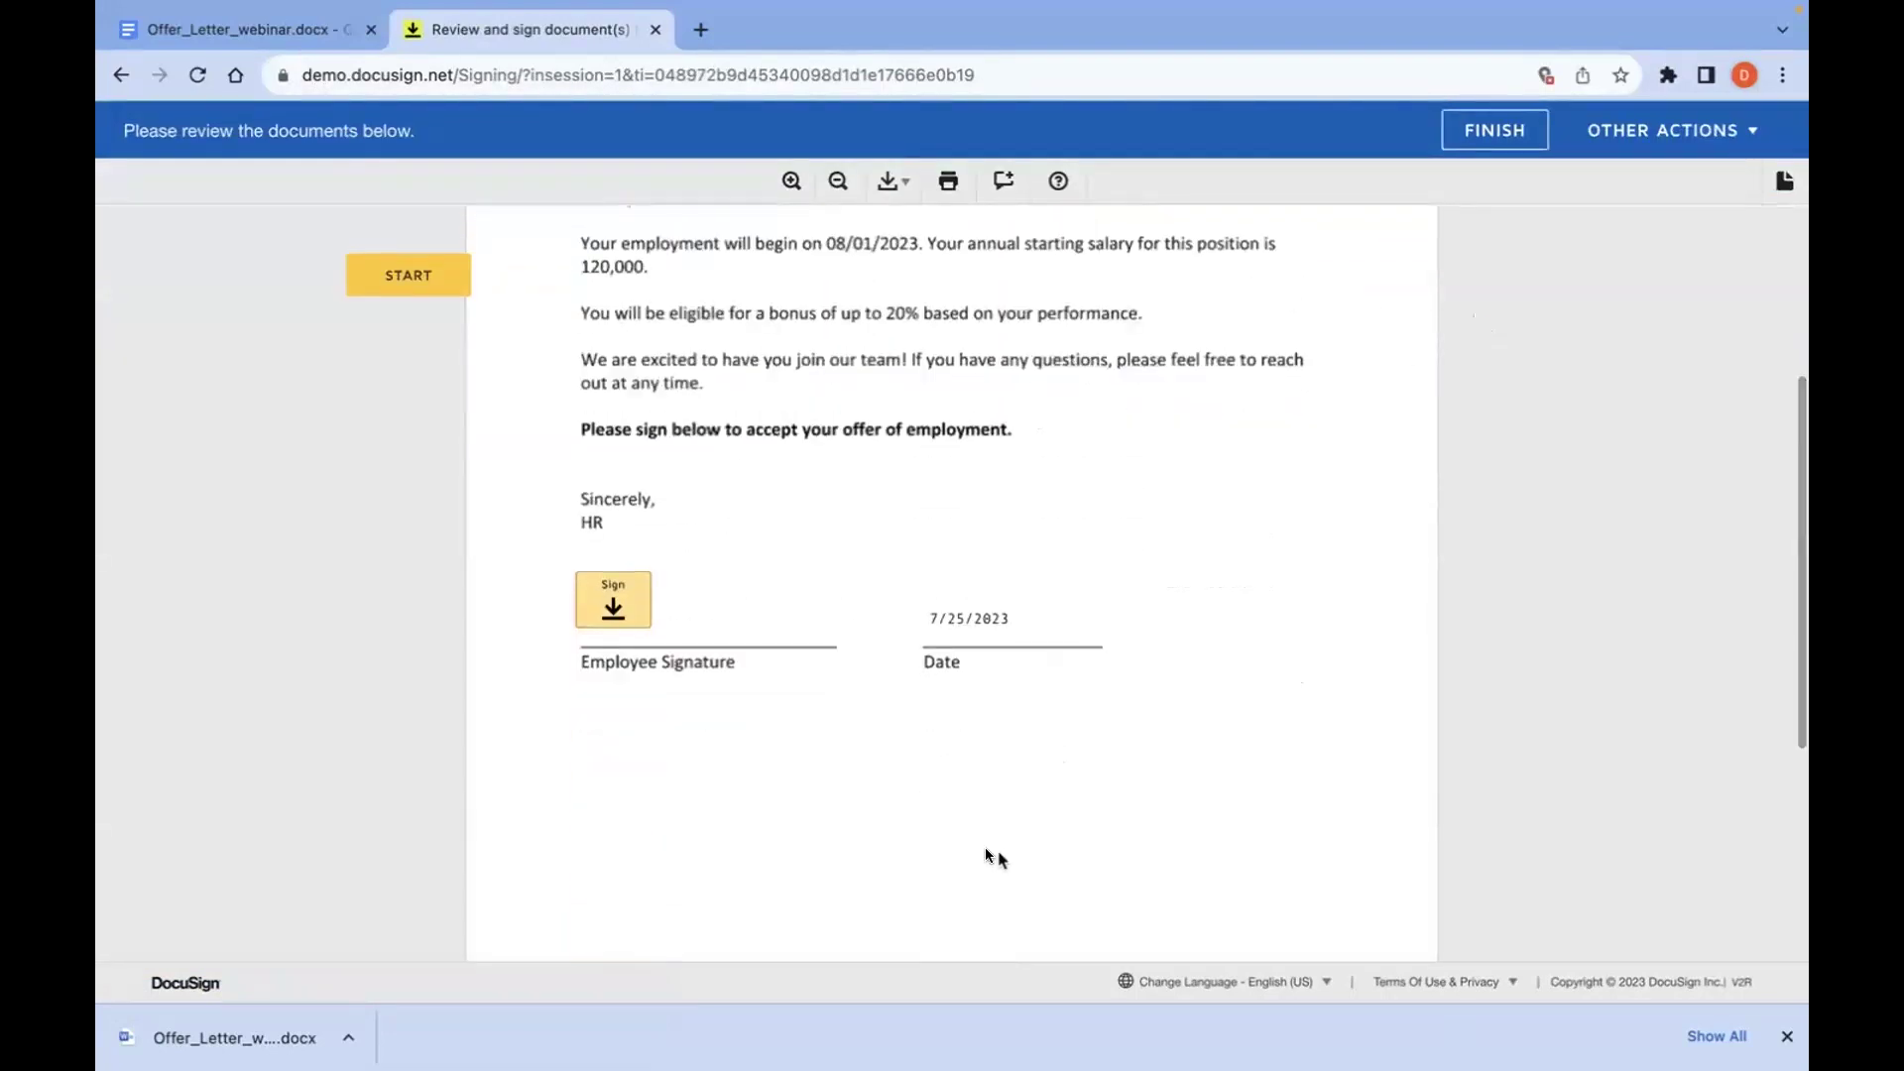
{"action": "scroll", "coordinate": [1025, 474], "scroll_direction": "up", "scroll_amount": 3}
{"action": "scroll", "coordinate": [1024, 474], "scroll_direction": "down", "scroll_amount": 3}
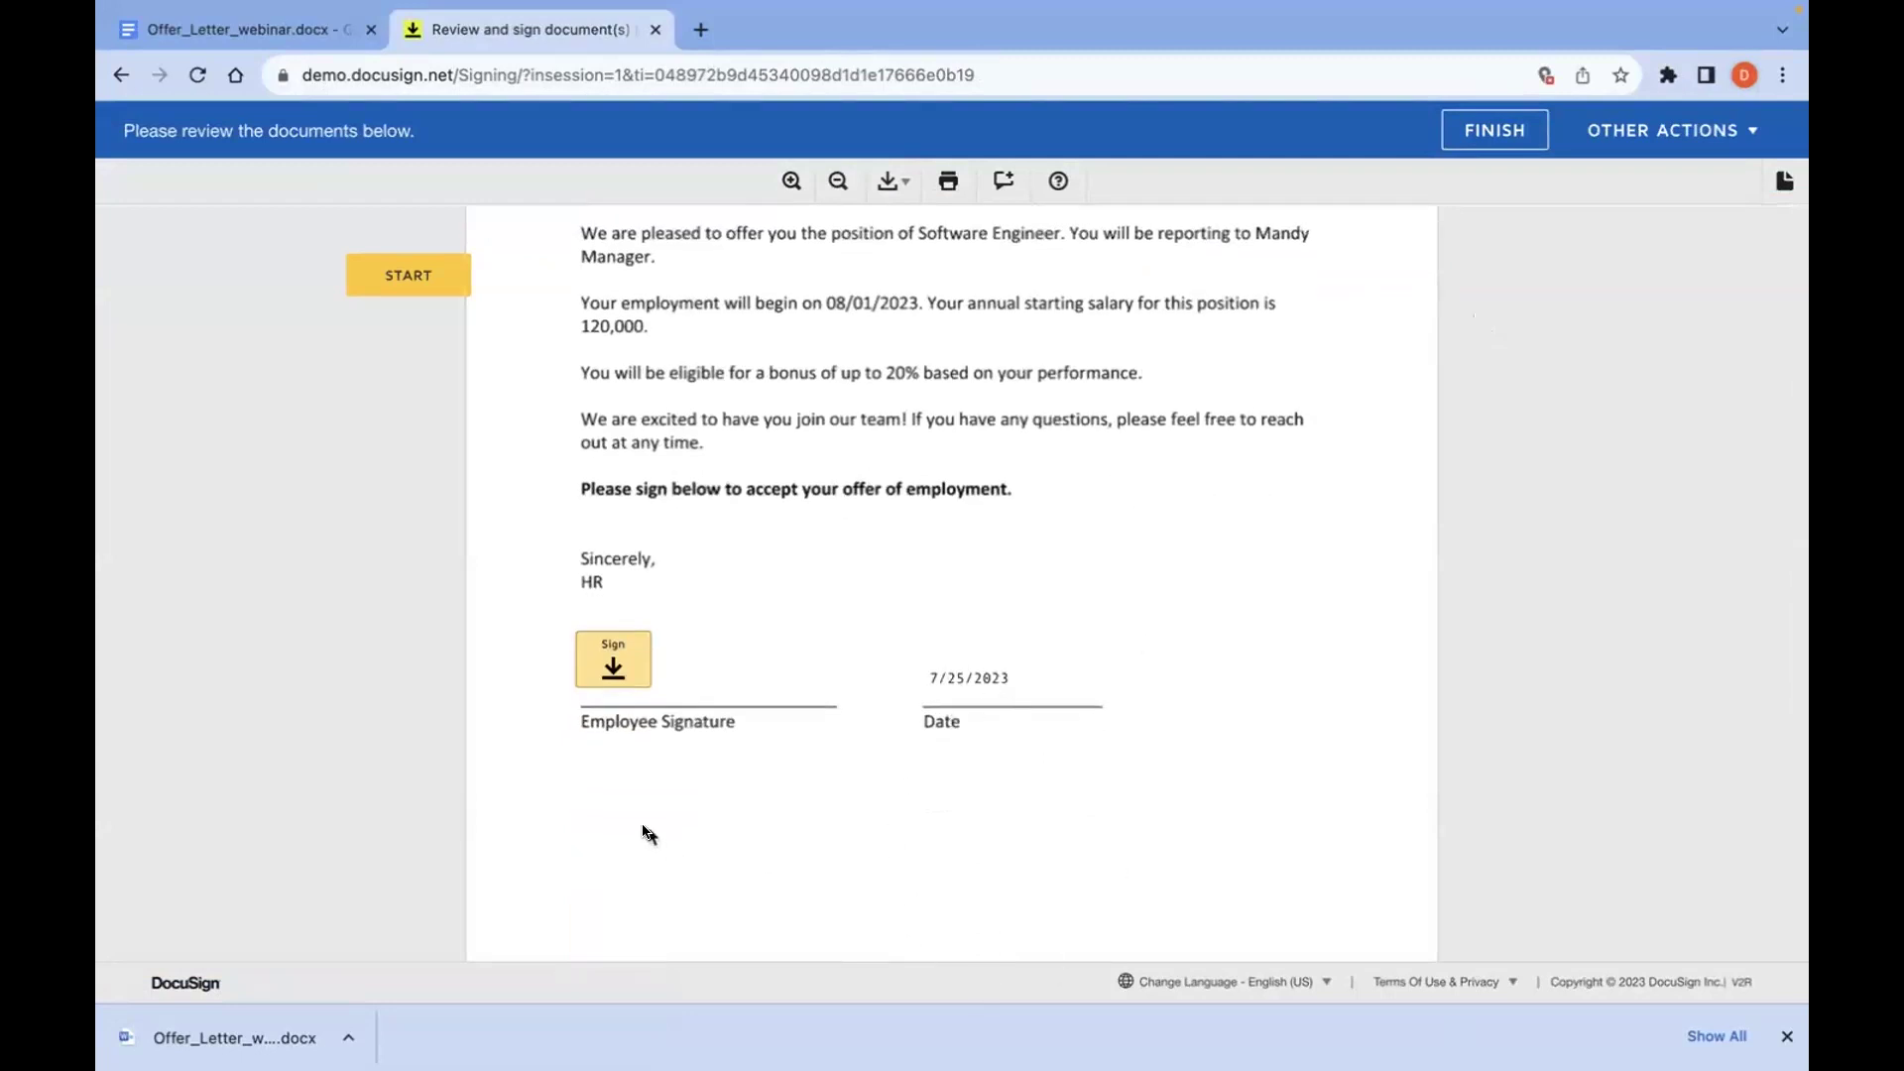
{"action": "left_click", "coordinate": [615, 660]}
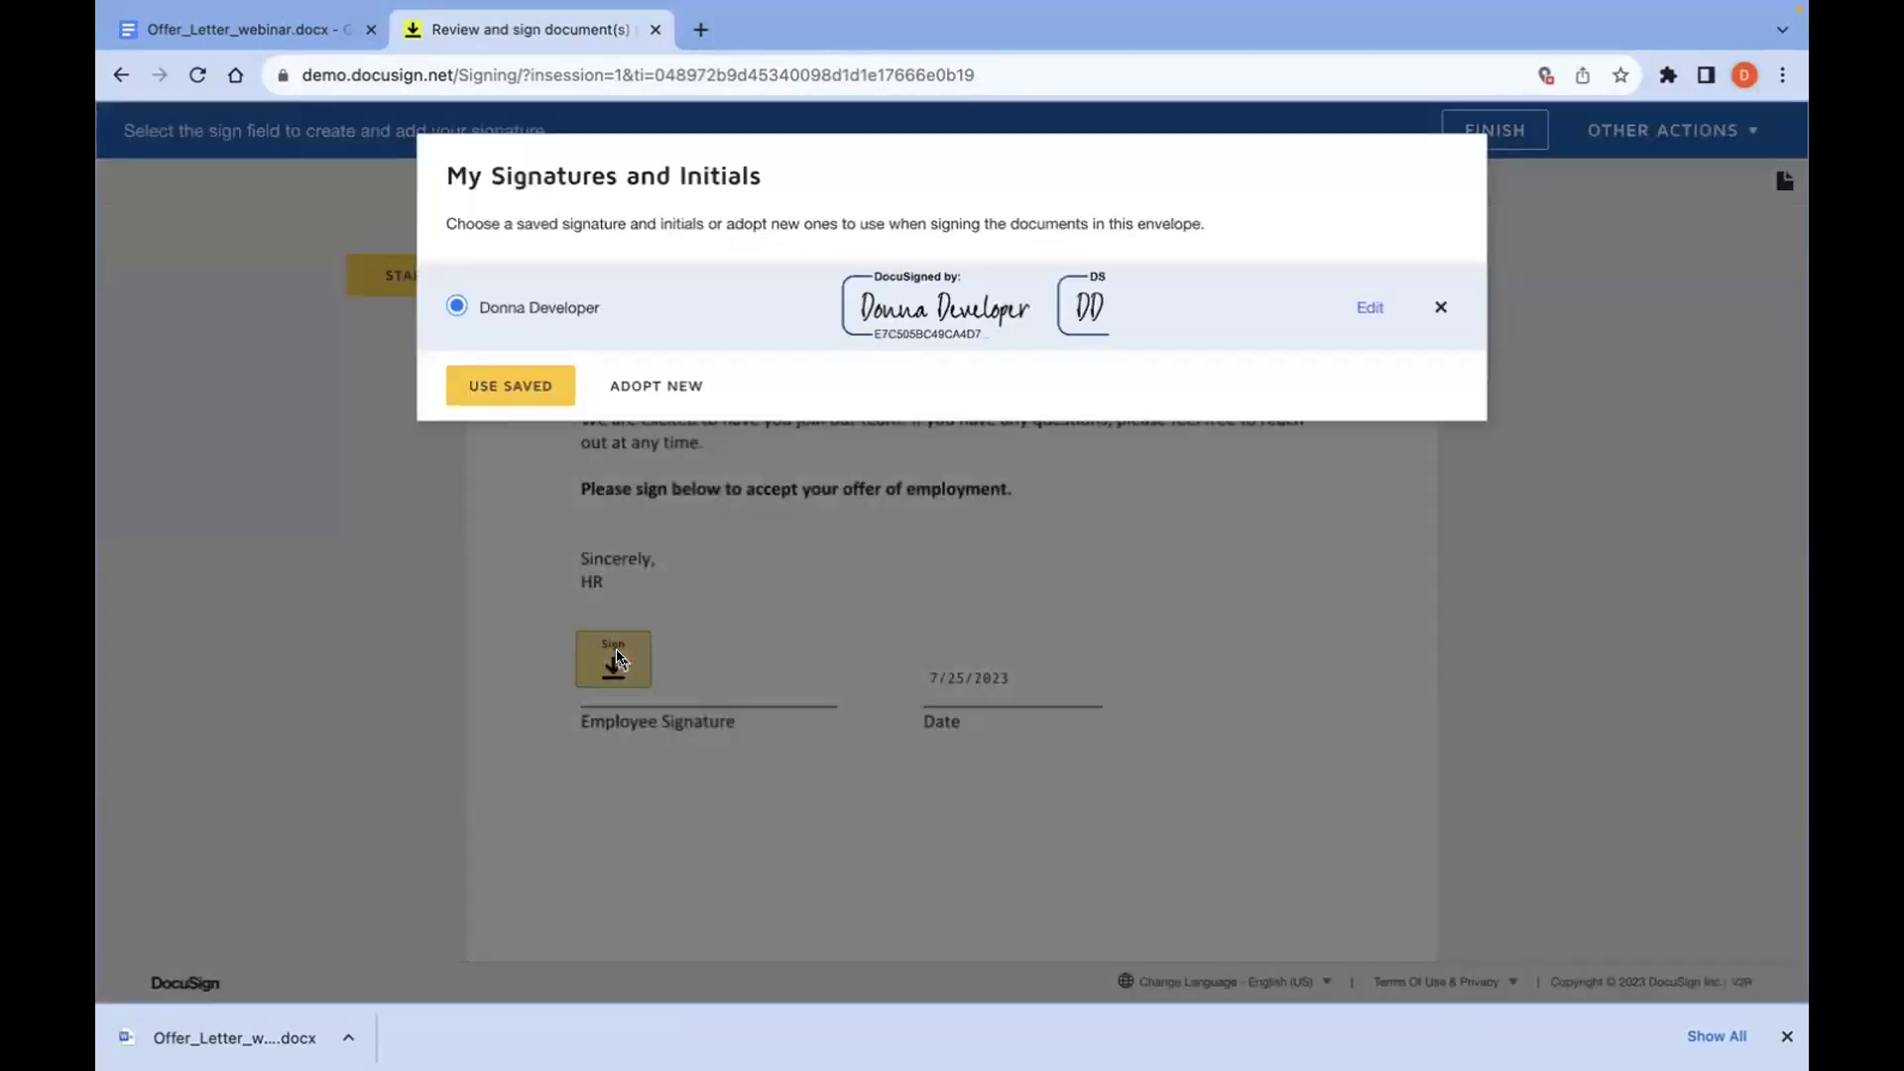
{"action": "left_click", "coordinate": [525, 385]}
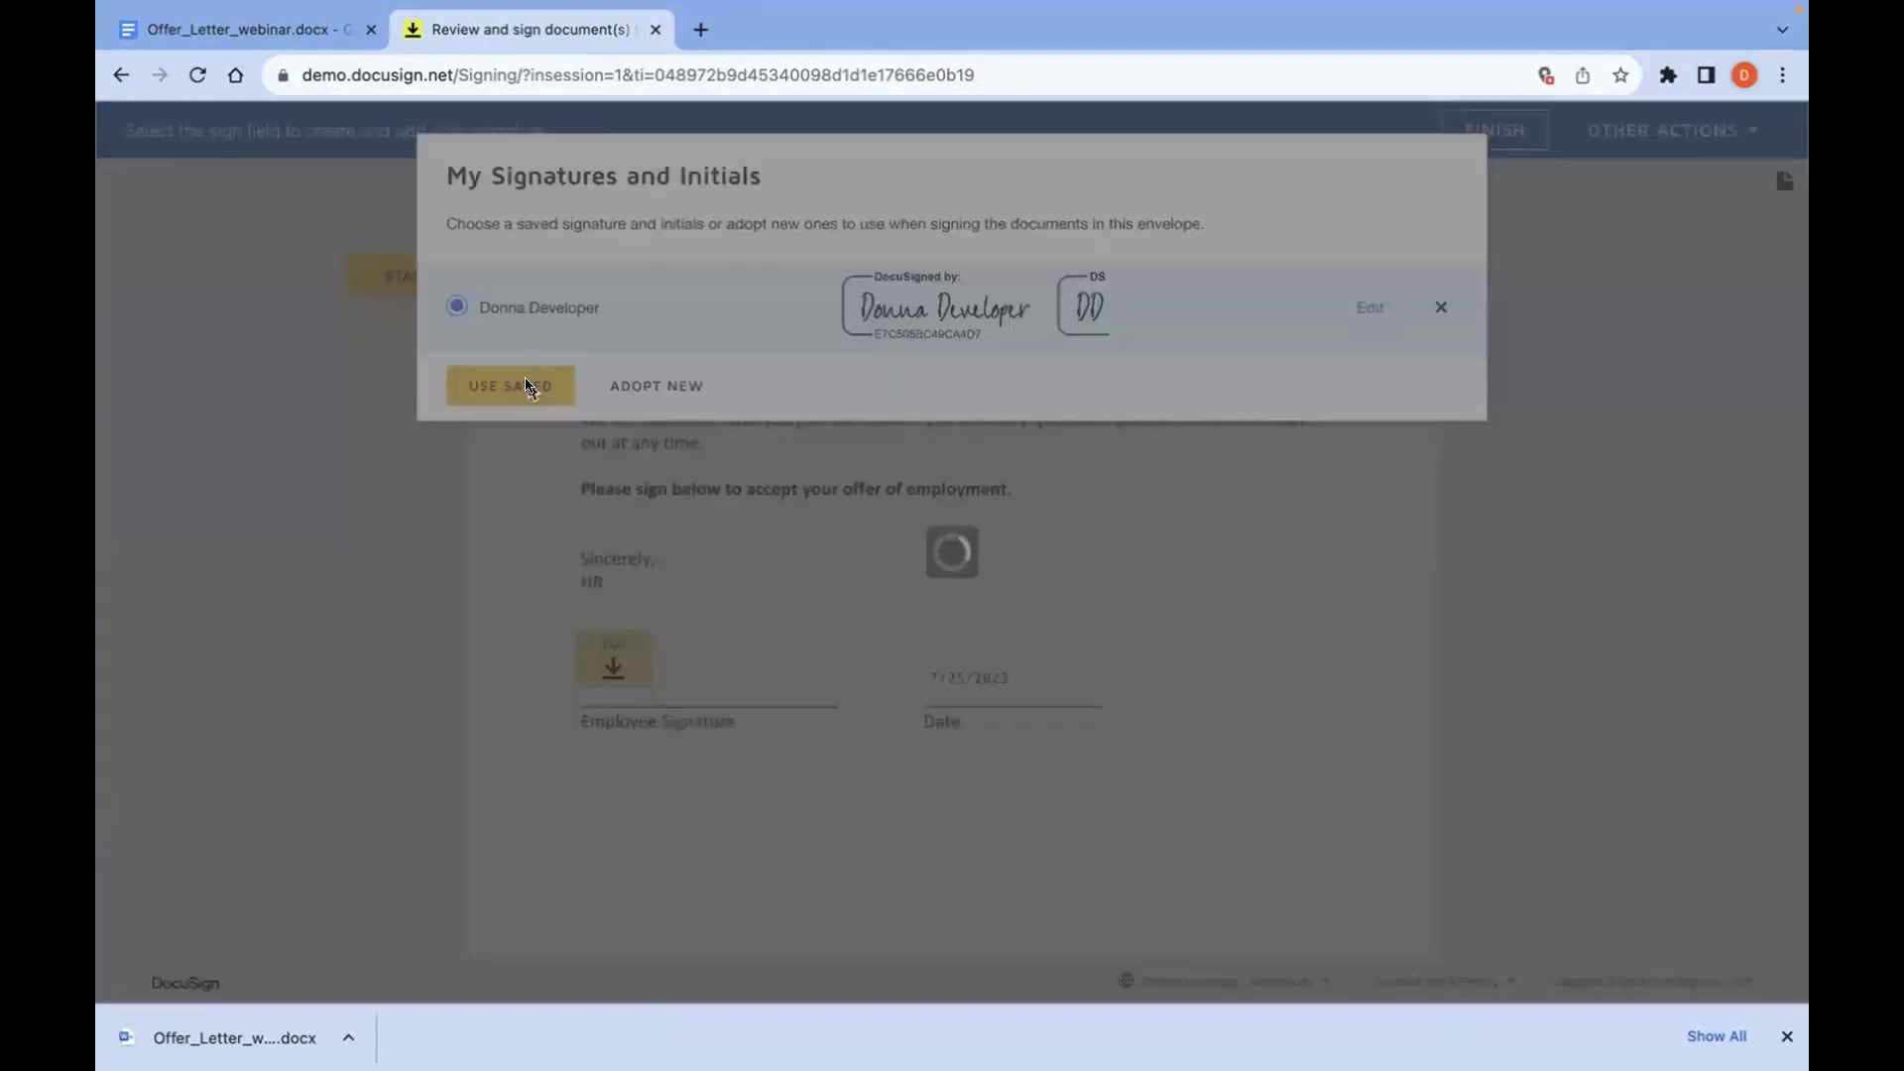
{"action": "scroll", "coordinate": [1130, 705], "scroll_direction": "down", "scroll_amount": 2}
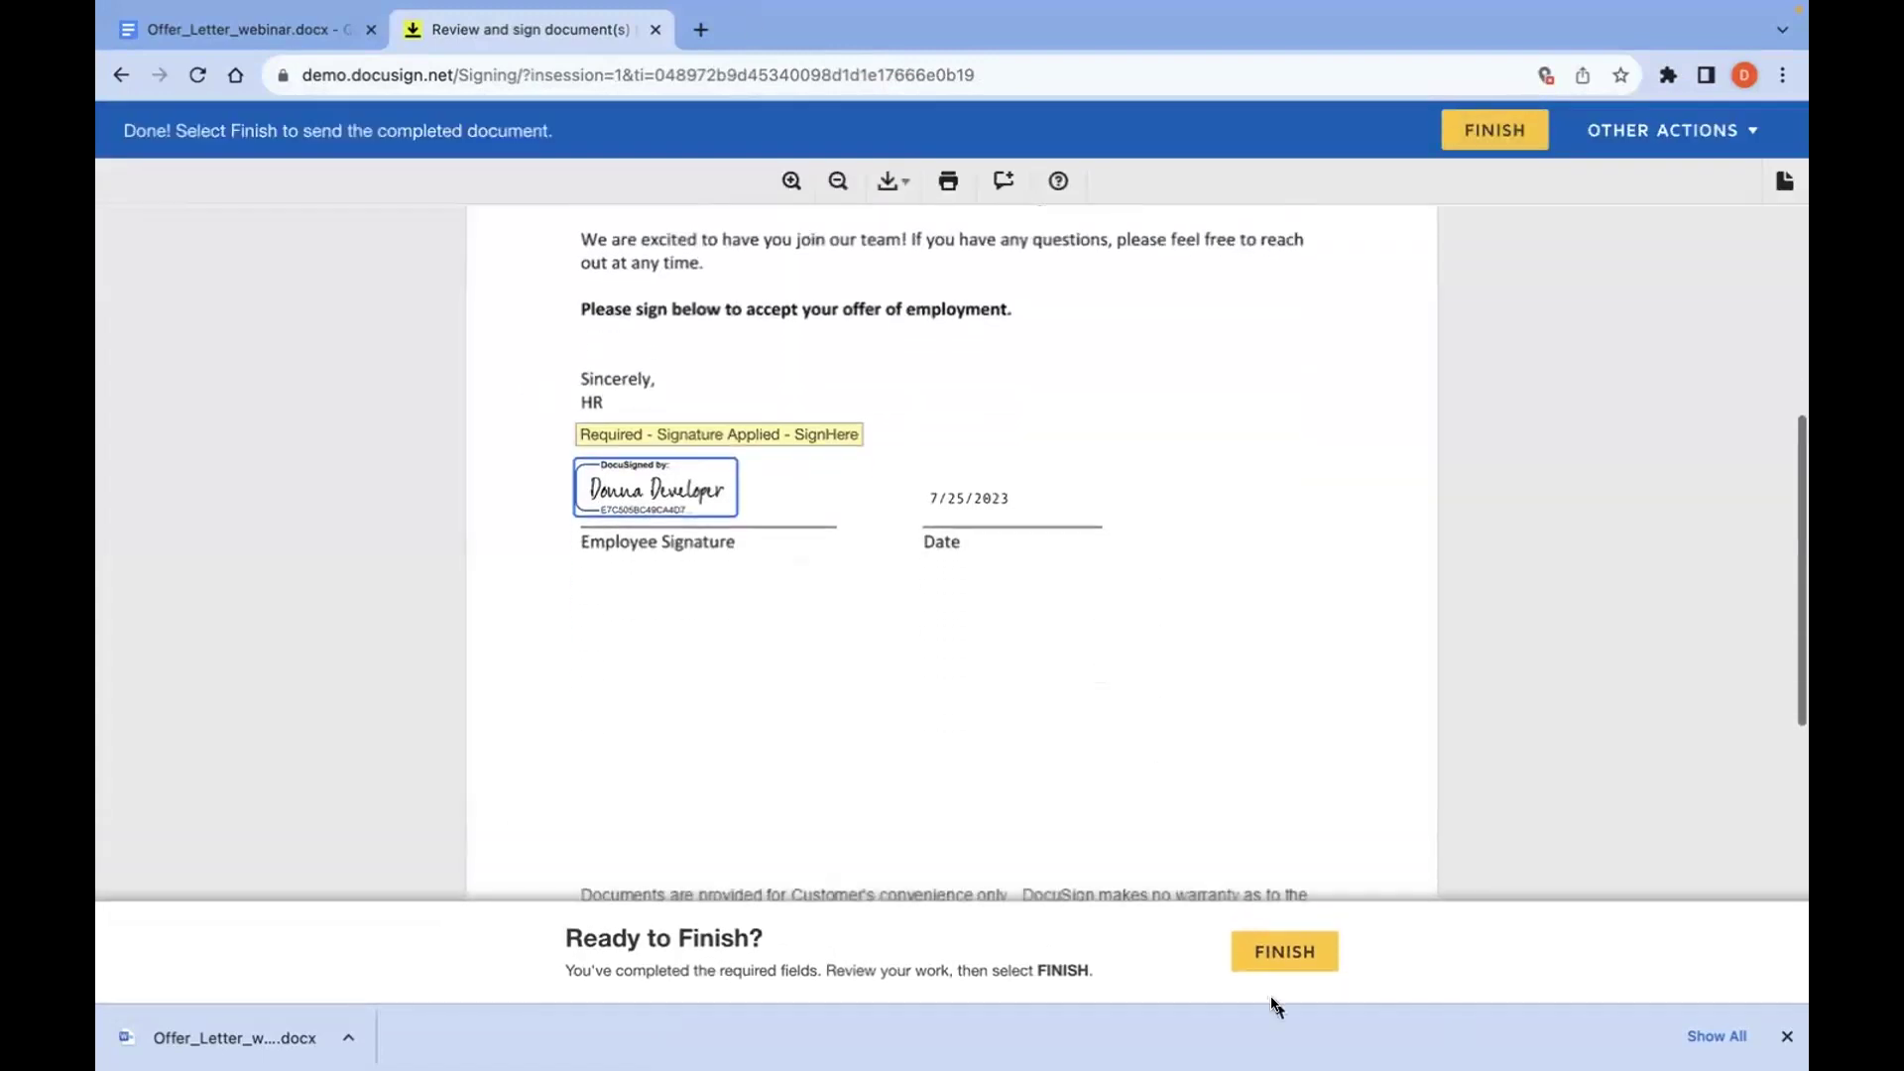
{"action": "left_click", "coordinate": [1285, 953]}
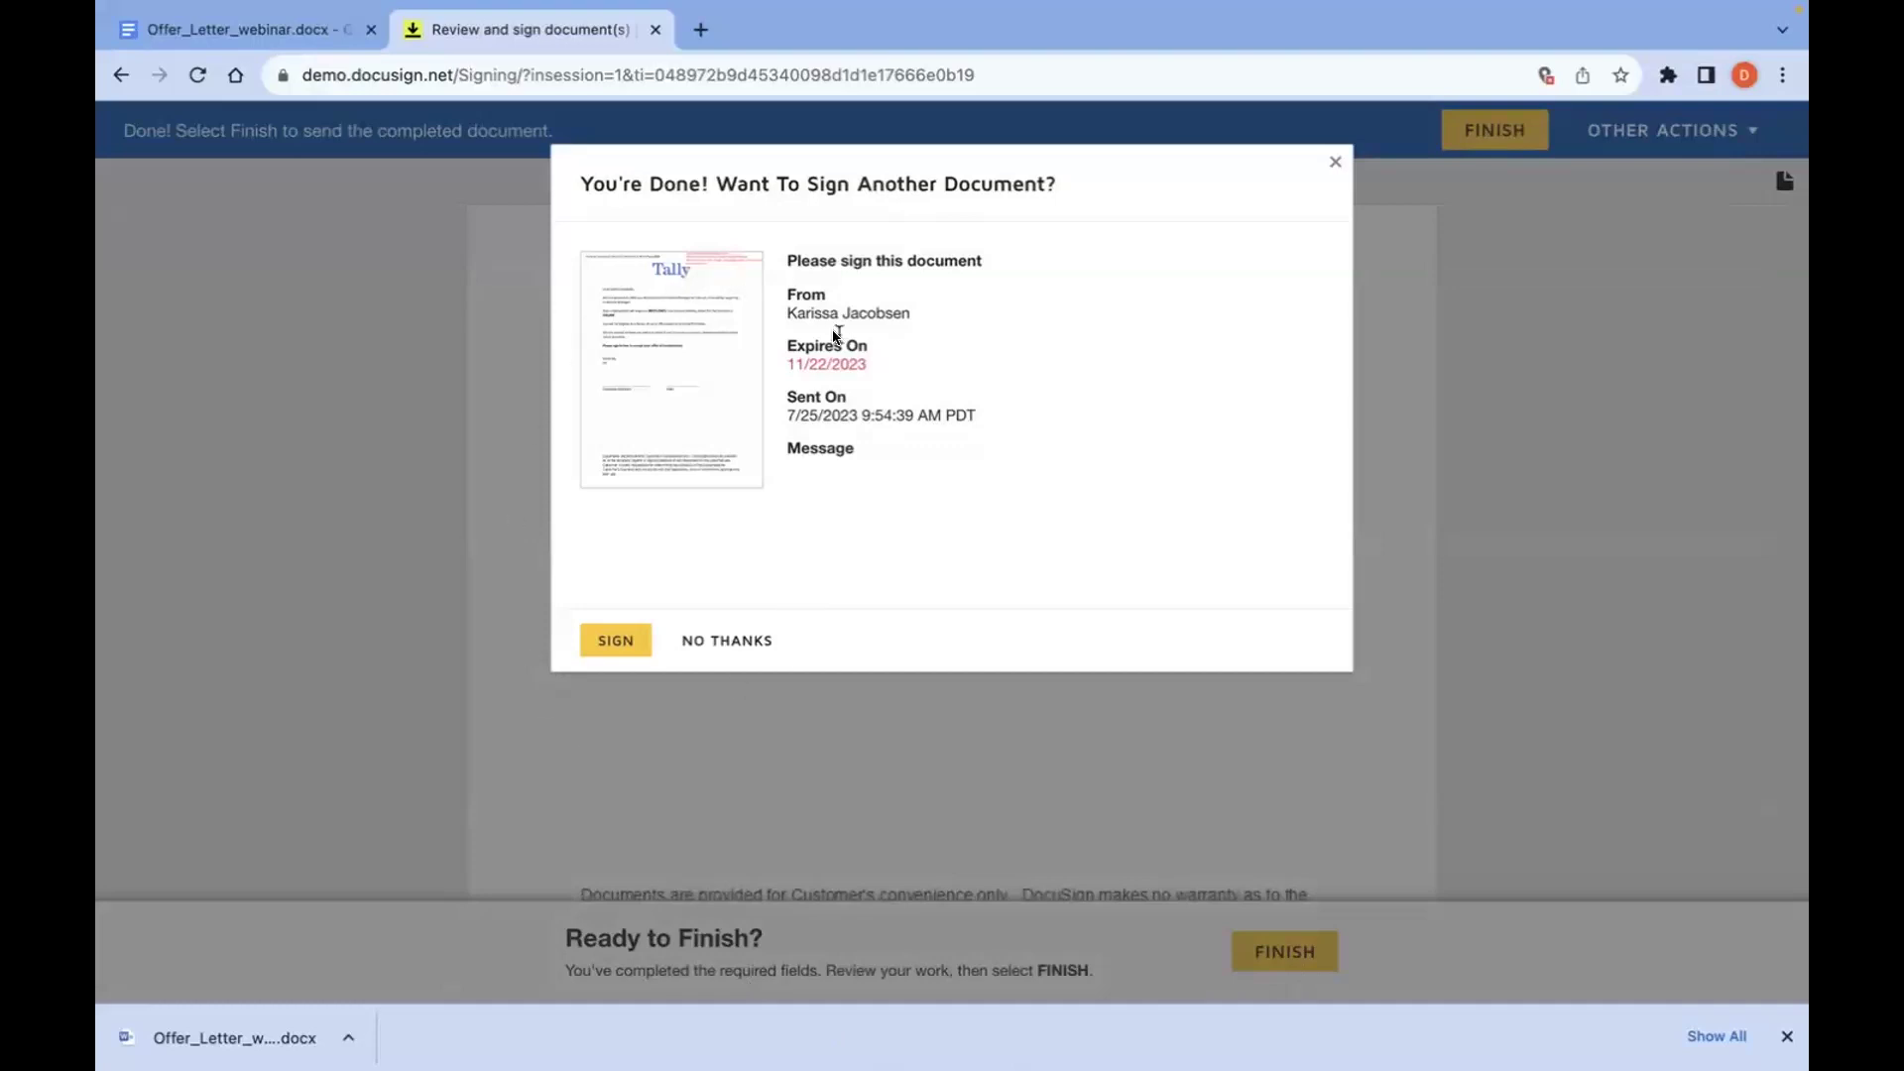
{"action": "left_click", "coordinate": [1336, 164]}
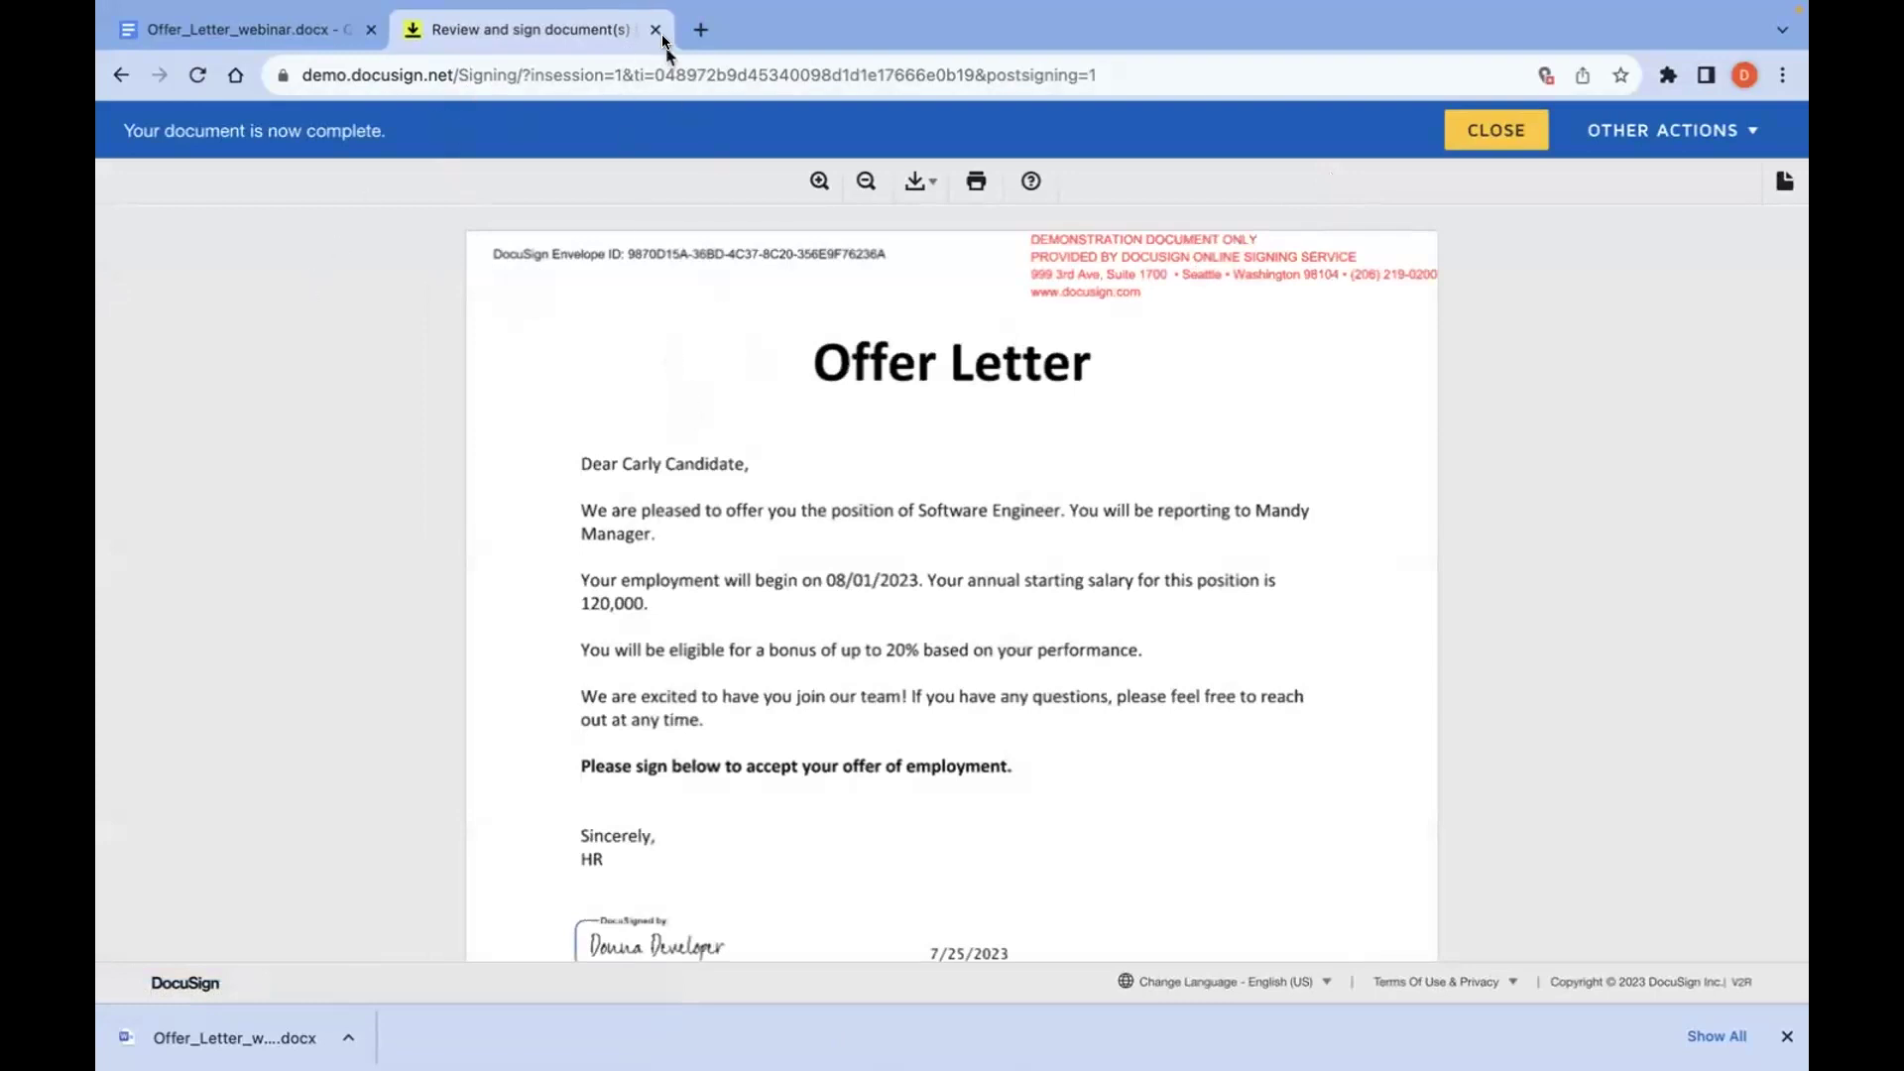
Step: Switch to Visual Studio Code and check the files in the docGenWebinar project's config folder, leaving the folder collapsed
{"action": "key", "text": "ctrl+Right"}
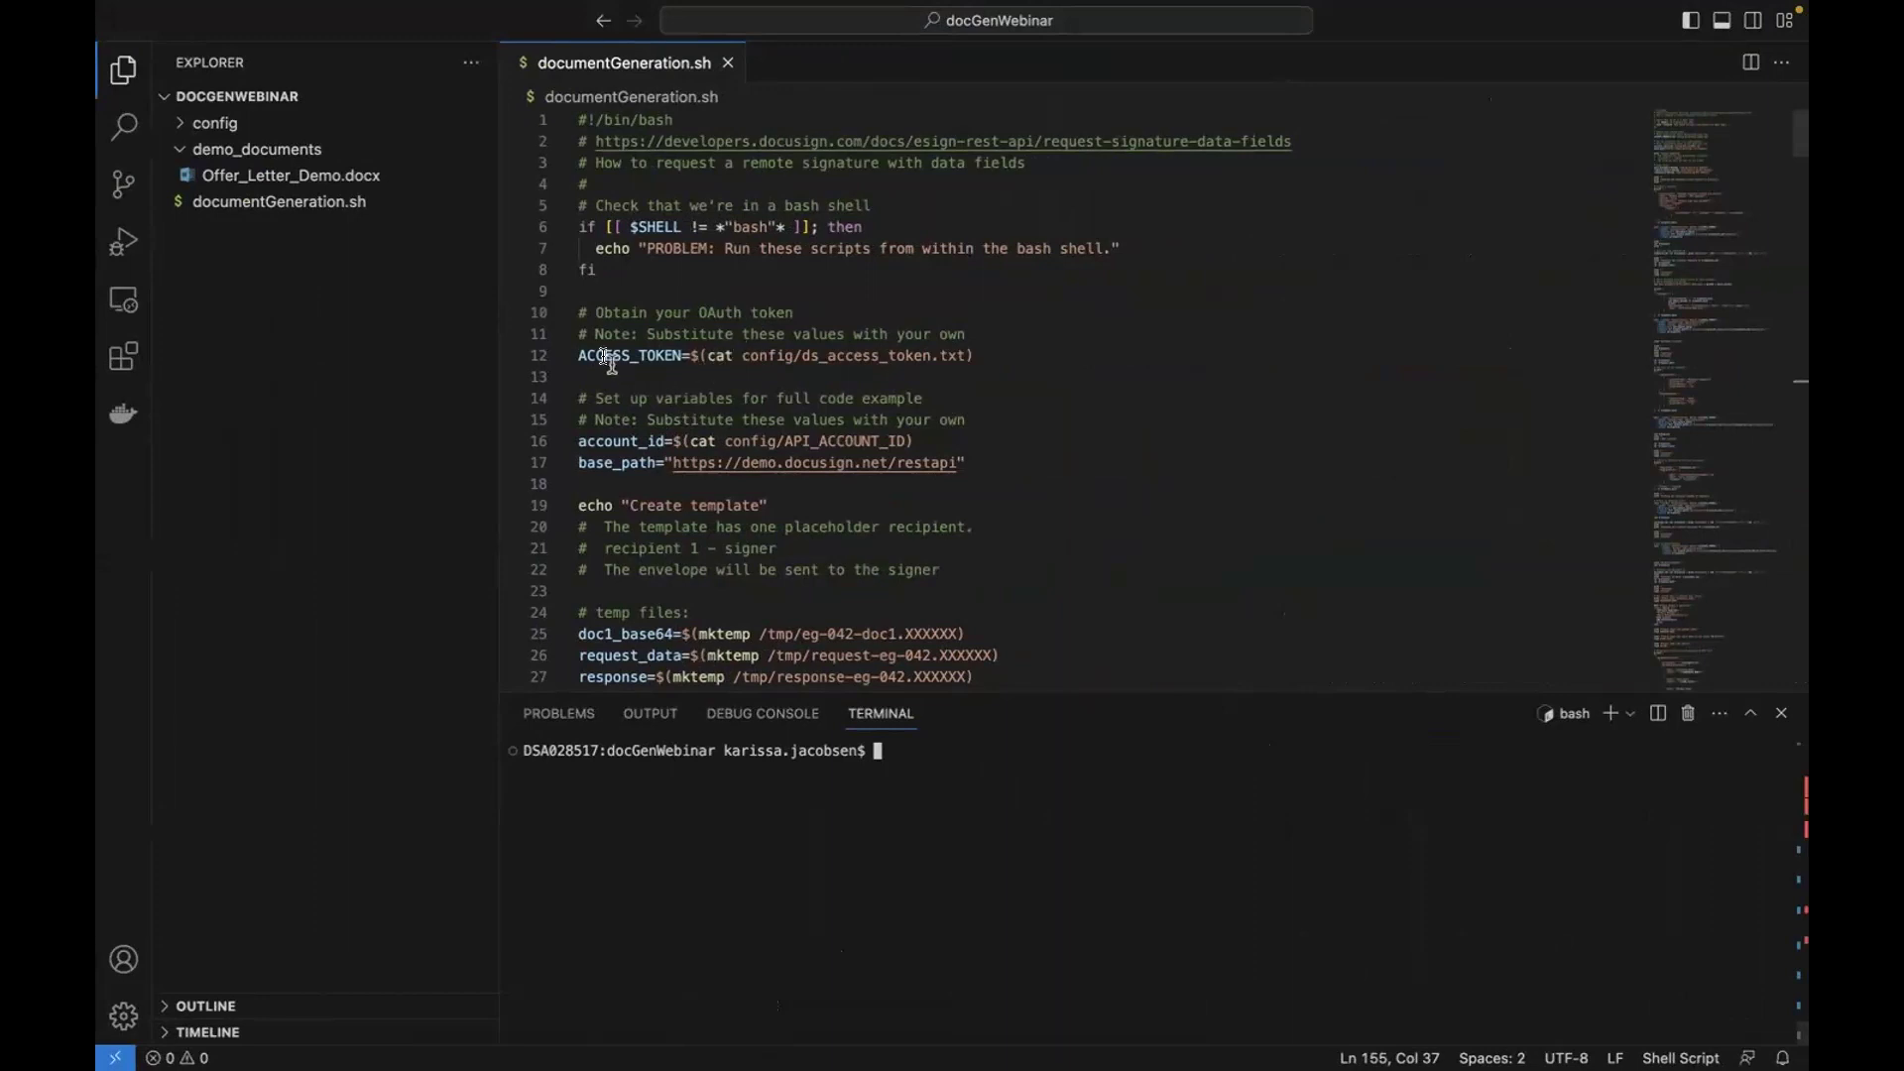
{"action": "left_click", "coordinate": [295, 132]}
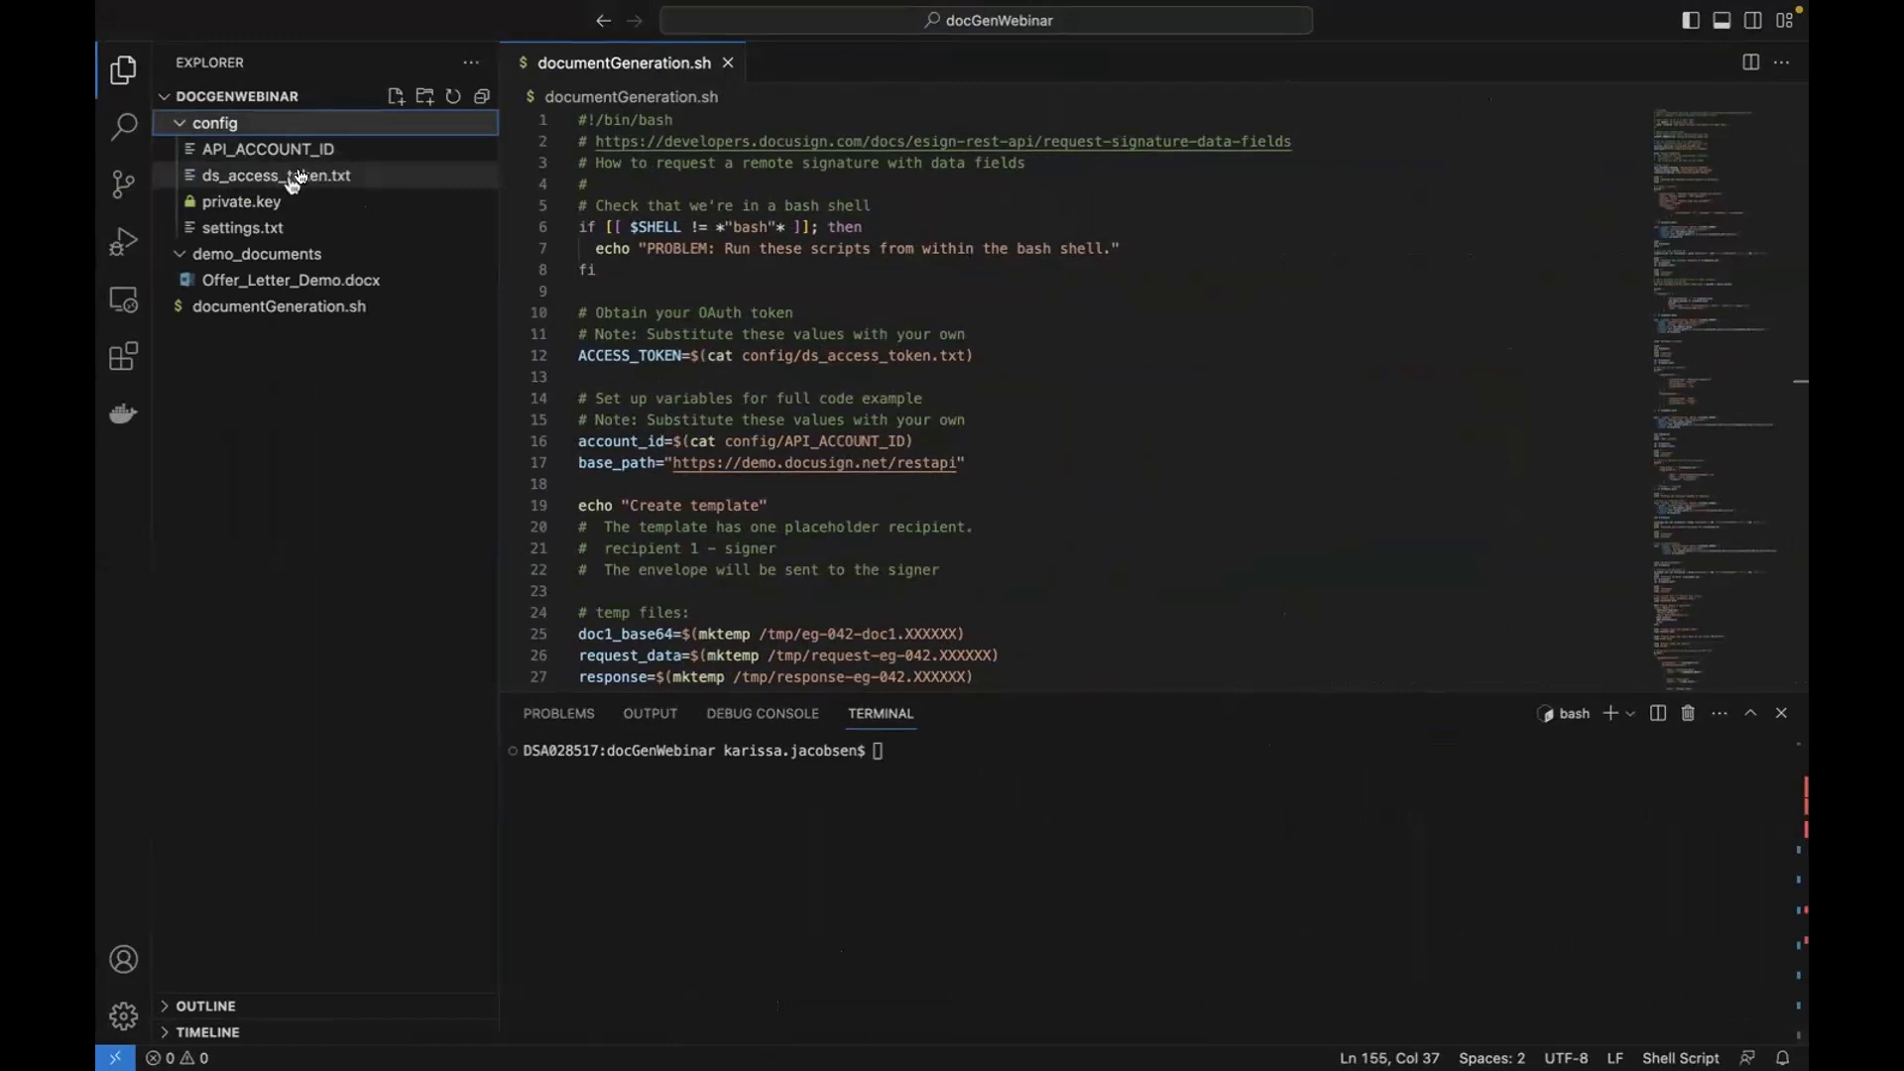
{"action": "left_click", "coordinate": [294, 129]}
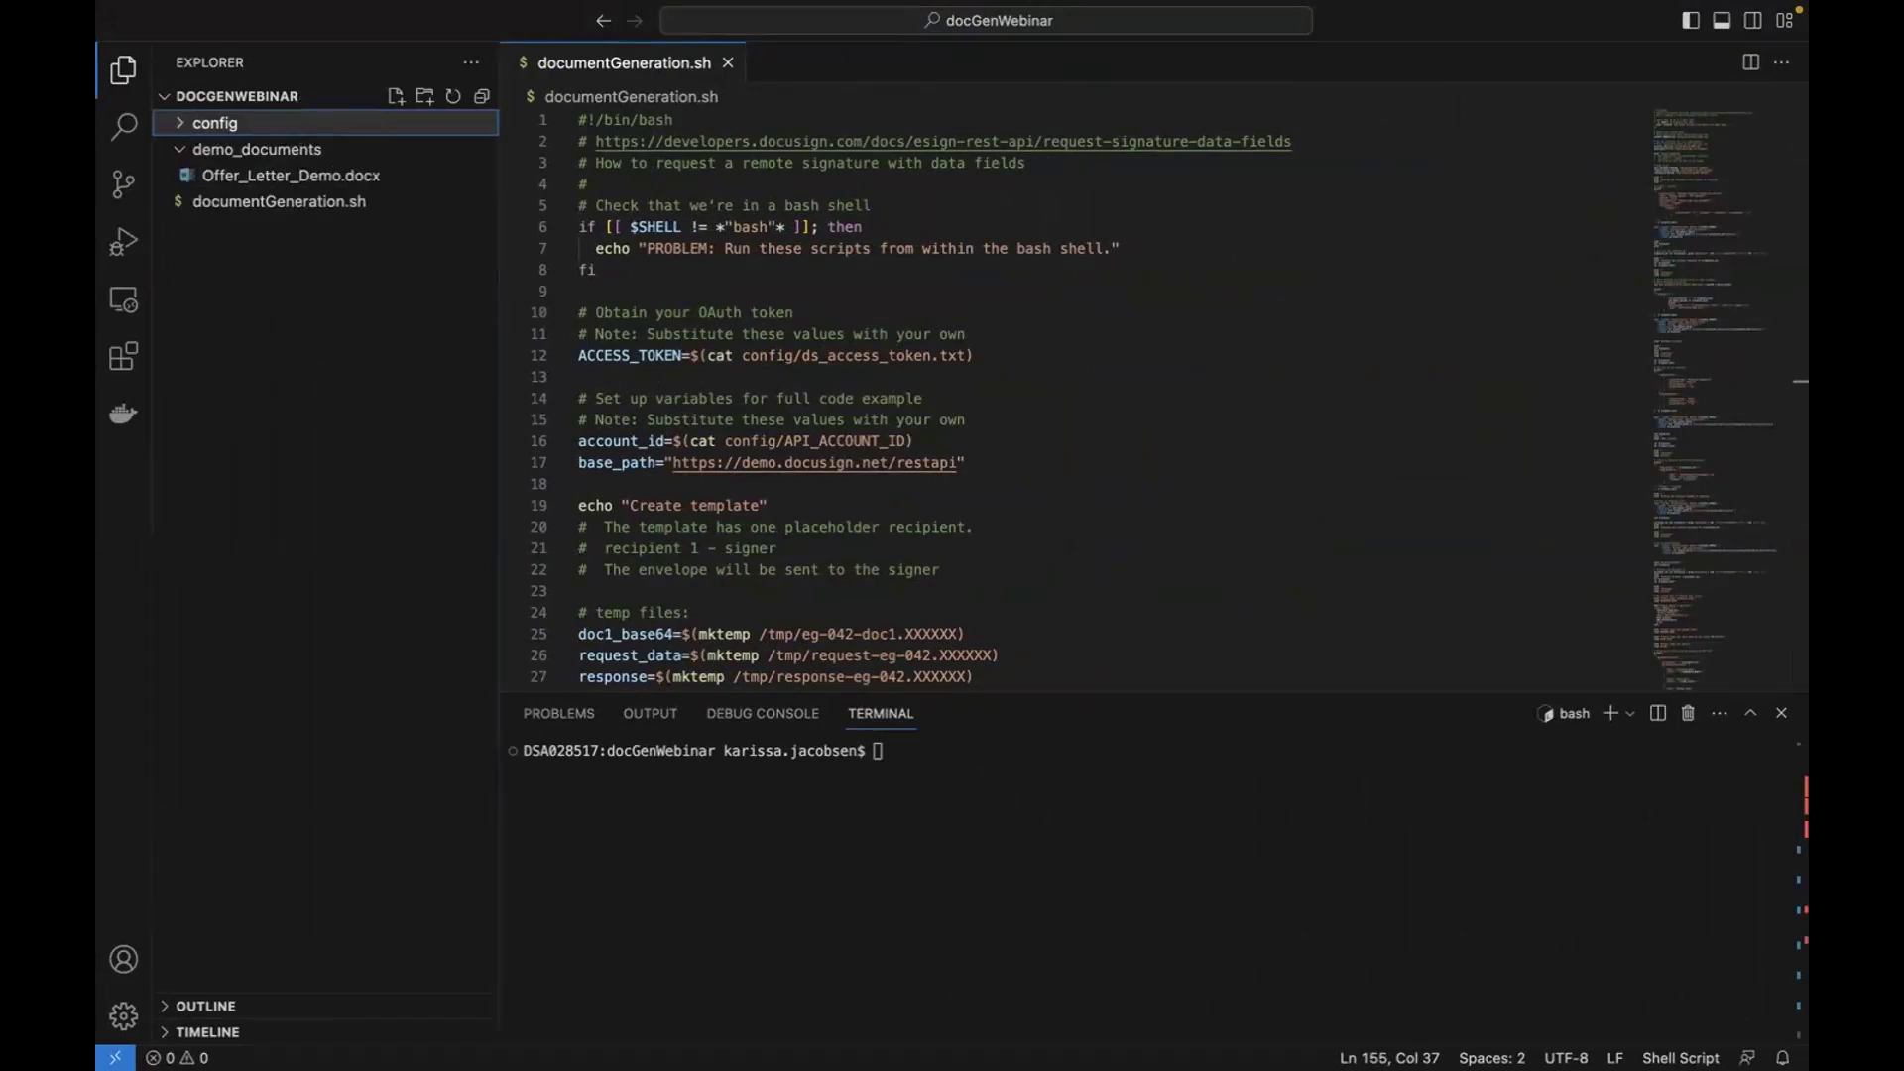
Step: Examine the template creation section of documentGeneration.sh, covering the temp files, the JSON request body and the curl POST to the templates endpoint
{"action": "scroll", "coordinate": [942, 540], "scroll_direction": "down", "scroll_amount": 3}
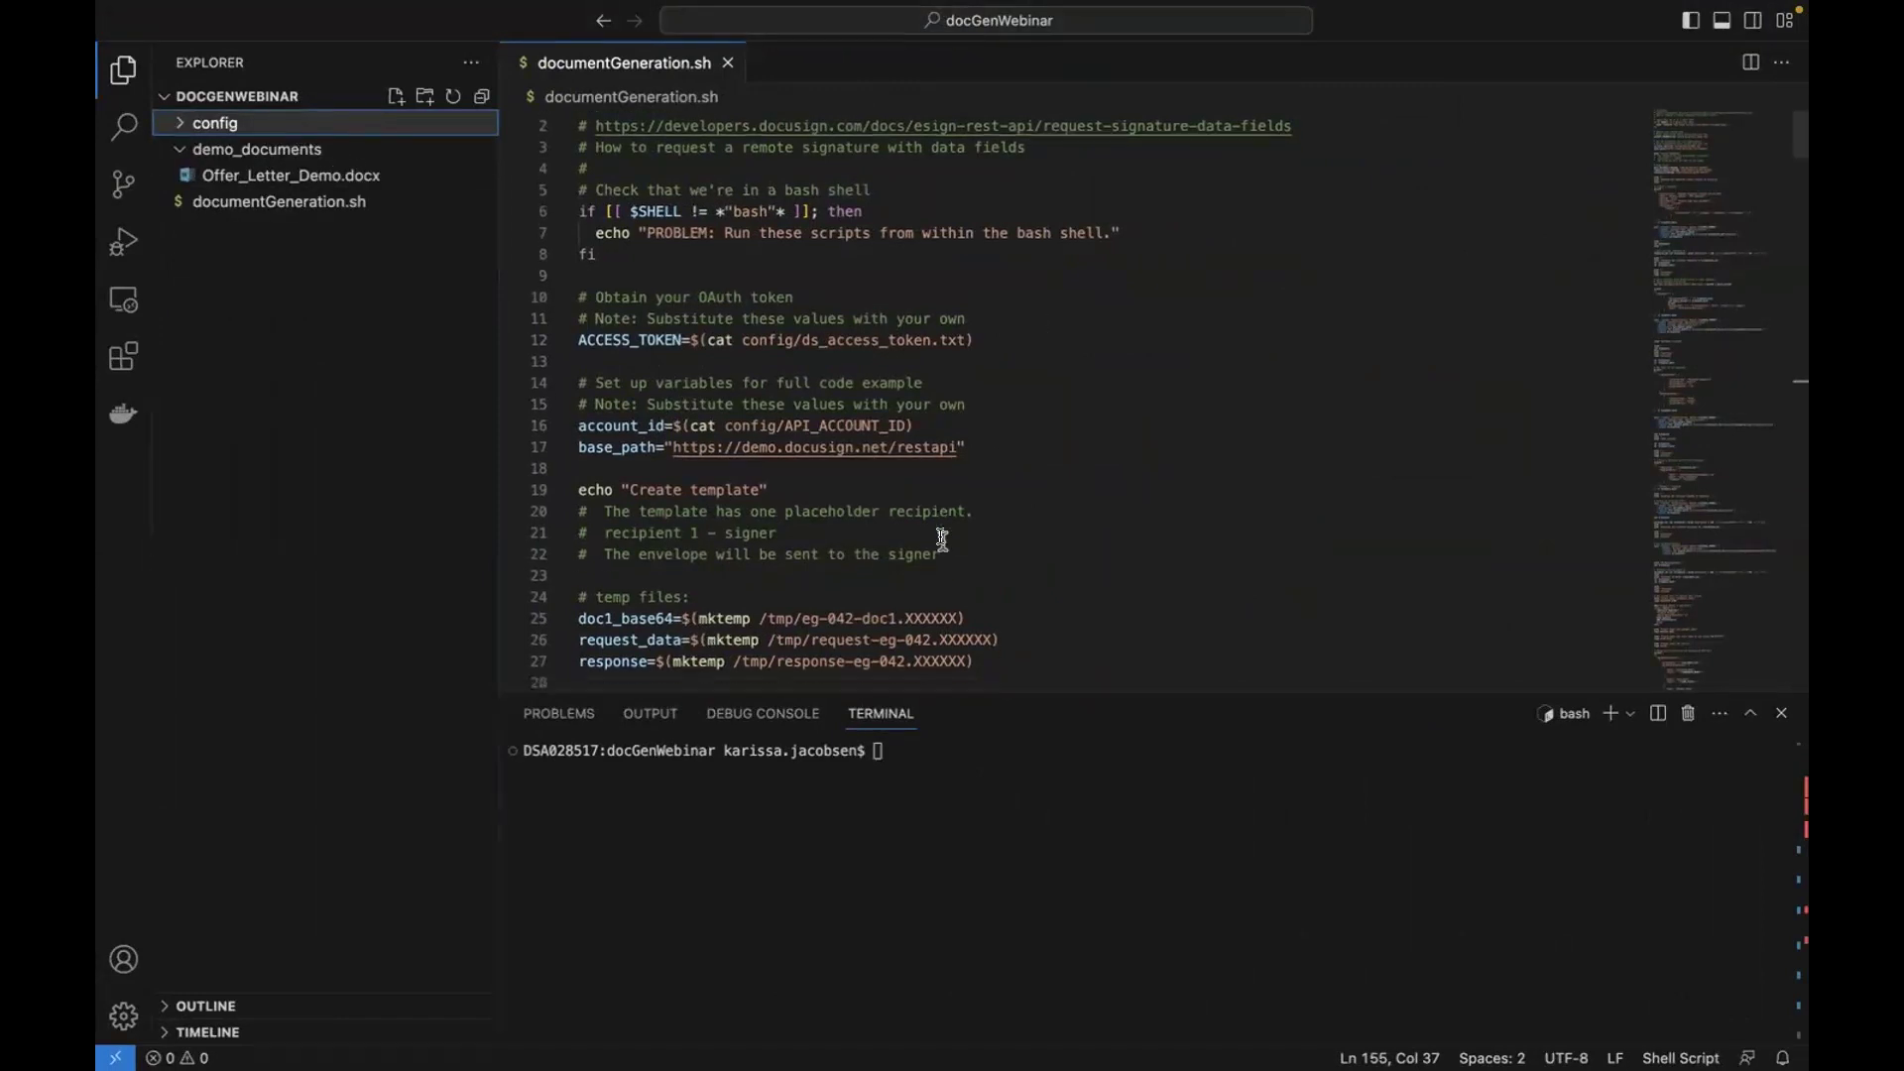
{"action": "scroll", "coordinate": [942, 540], "scroll_direction": "down", "scroll_amount": 4}
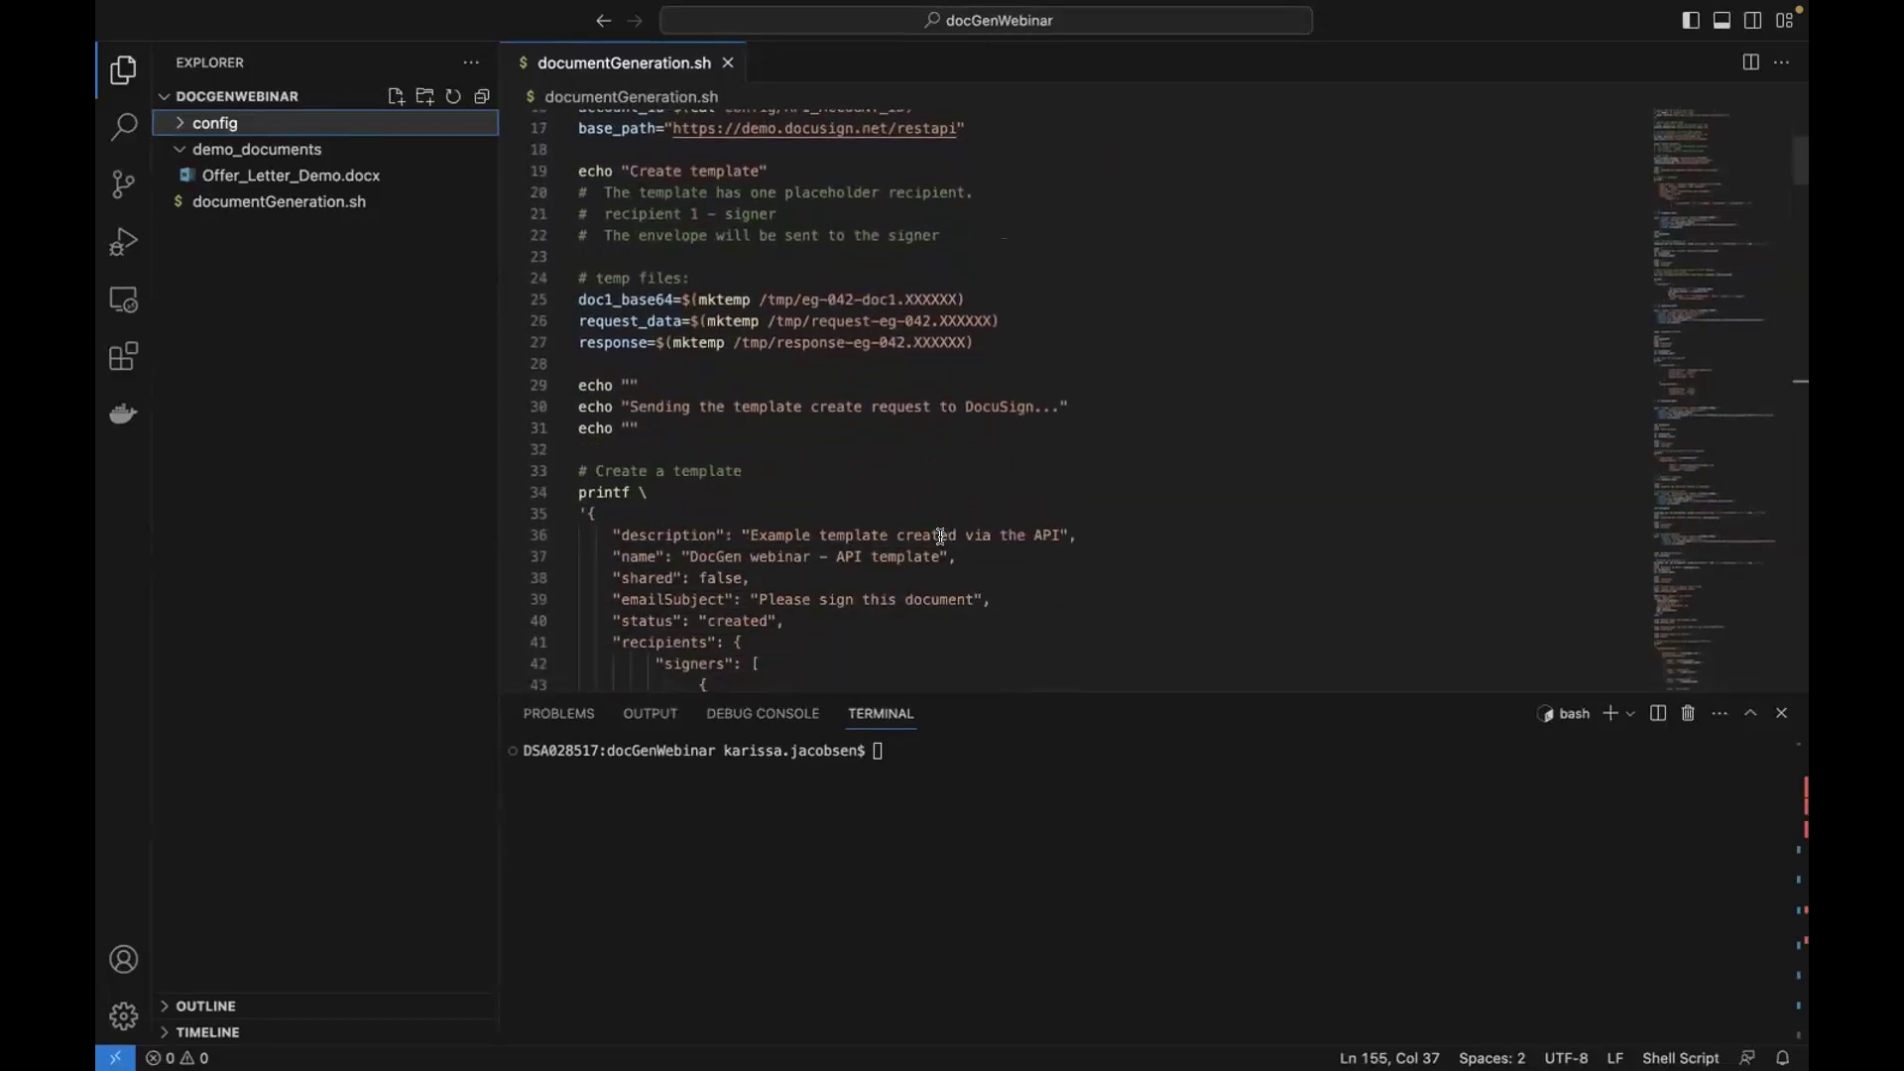
{"action": "scroll", "coordinate": [942, 540], "scroll_direction": "down", "scroll_amount": 5}
{"action": "scroll", "coordinate": [942, 537], "scroll_direction": "down", "scroll_amount": 2}
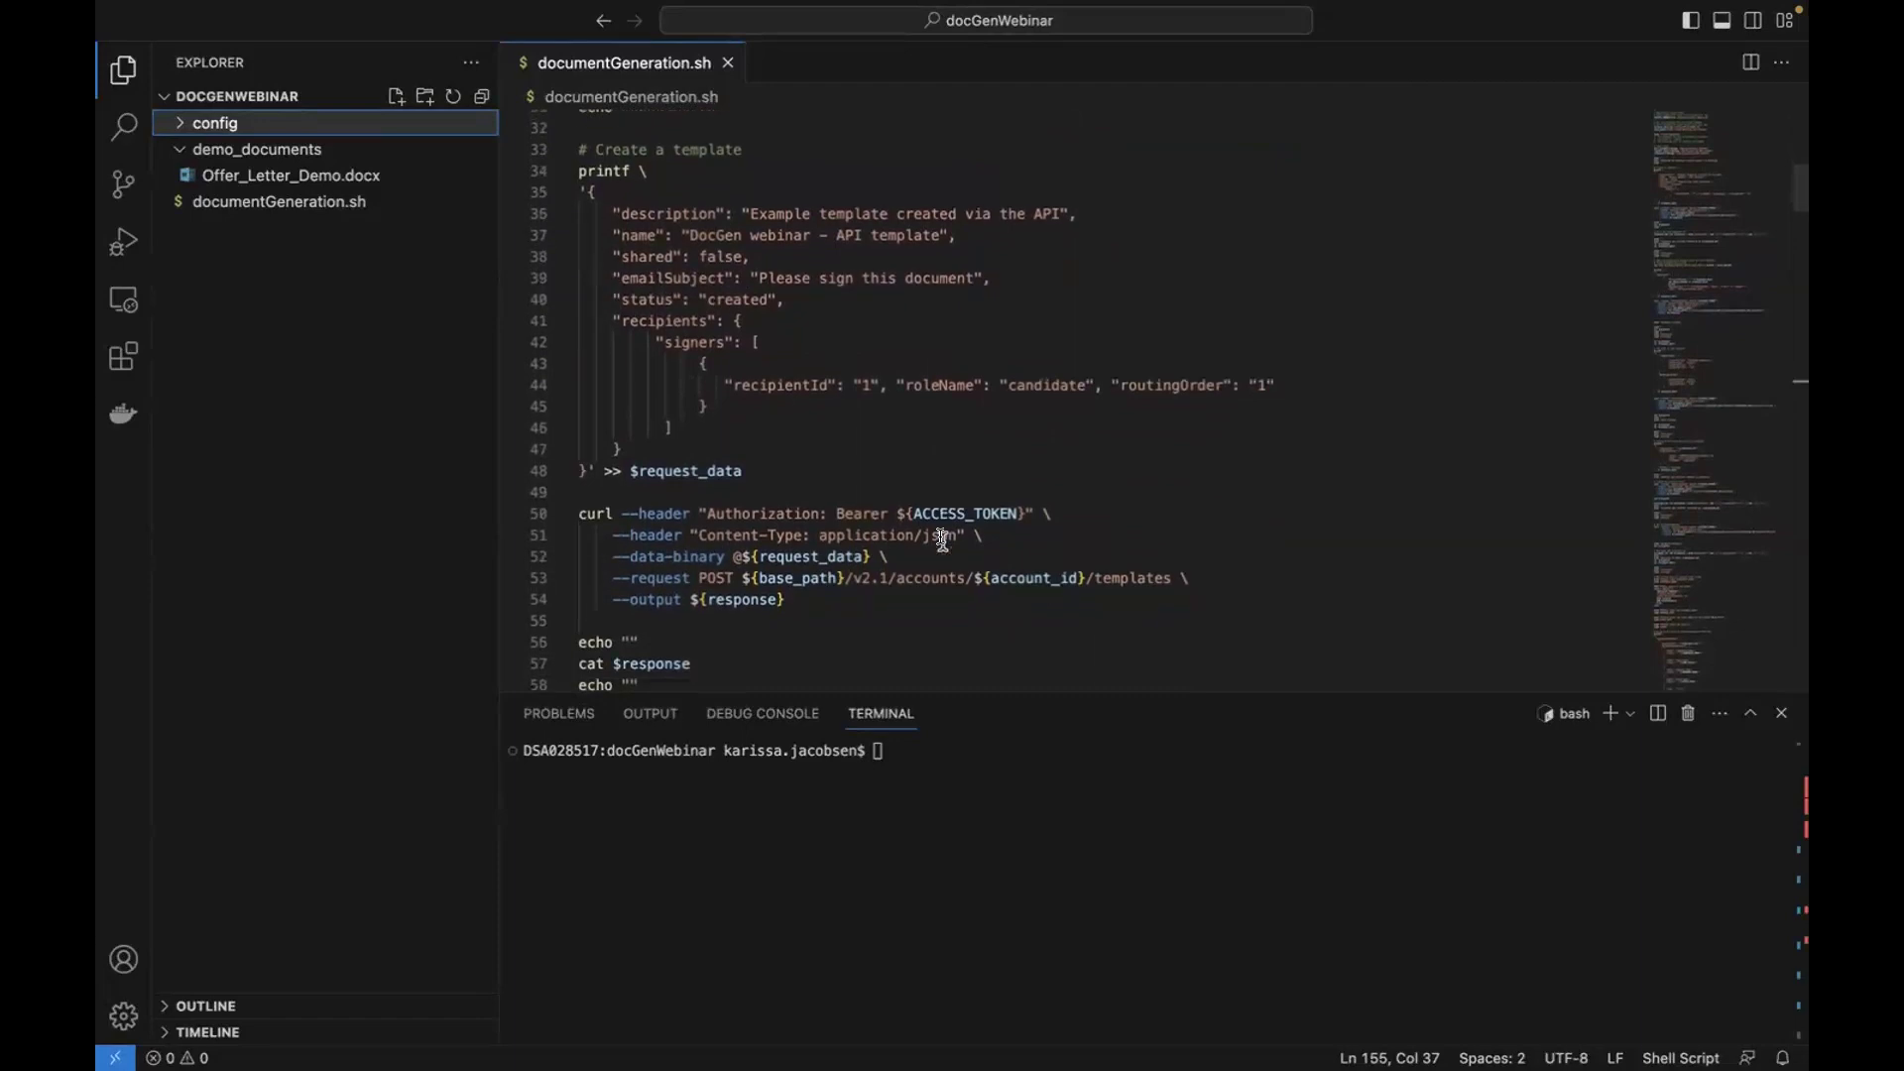